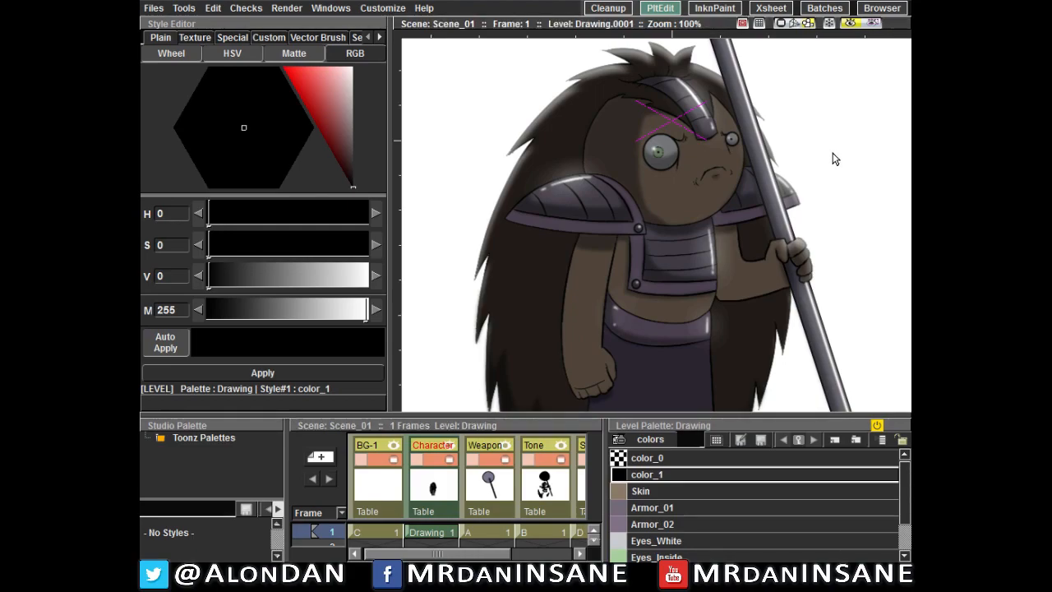
Step: Examine the shaded armored character drawing, from the body and lower robe up to the staff and its large ball
drag(829, 145, 828, 123)
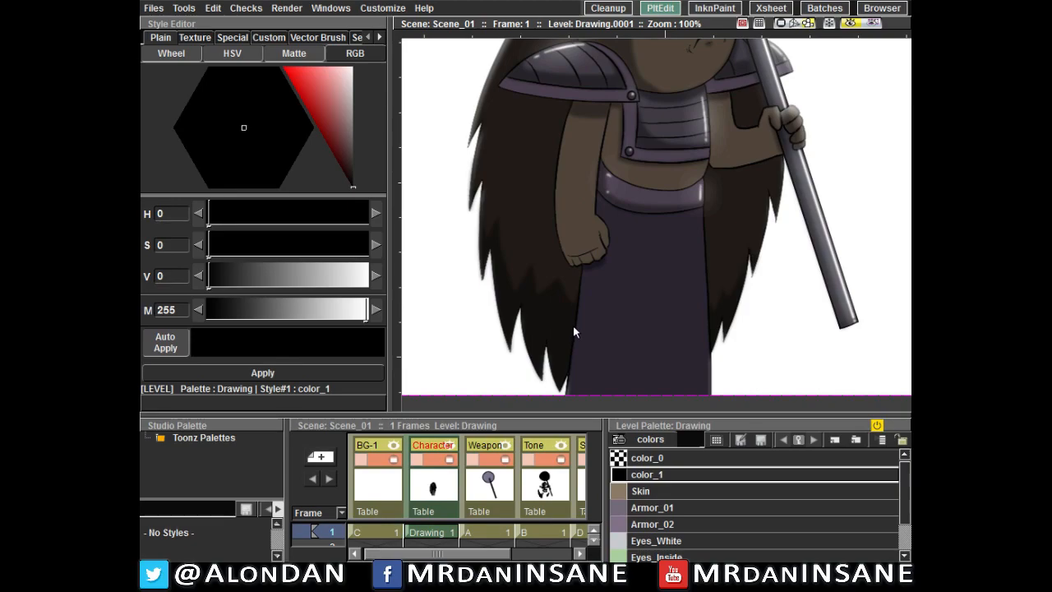
drag(669, 245, 632, 303)
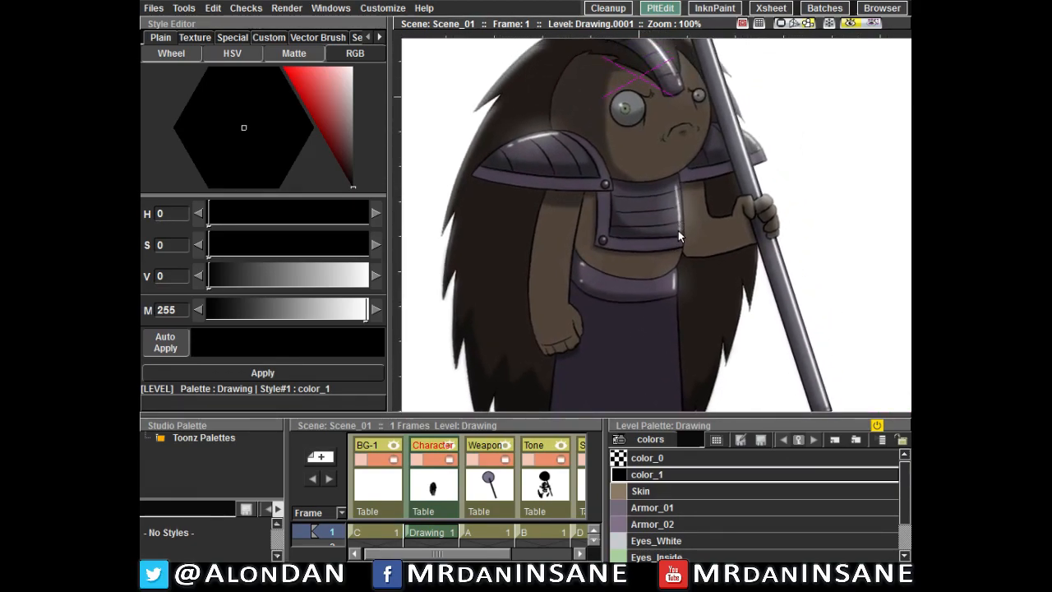
drag(671, 182, 634, 239)
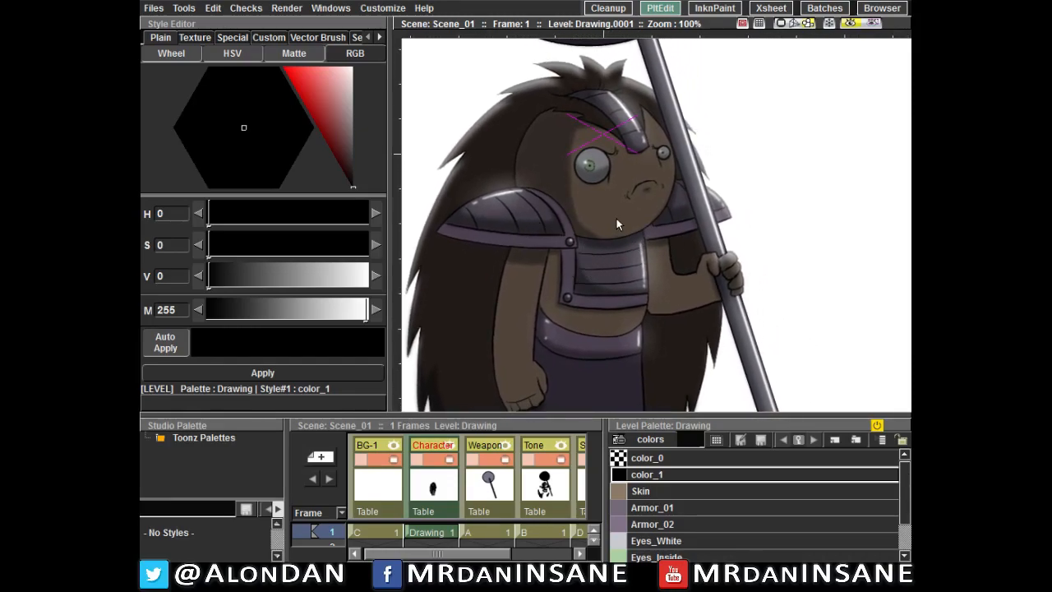
drag(669, 317, 699, 239)
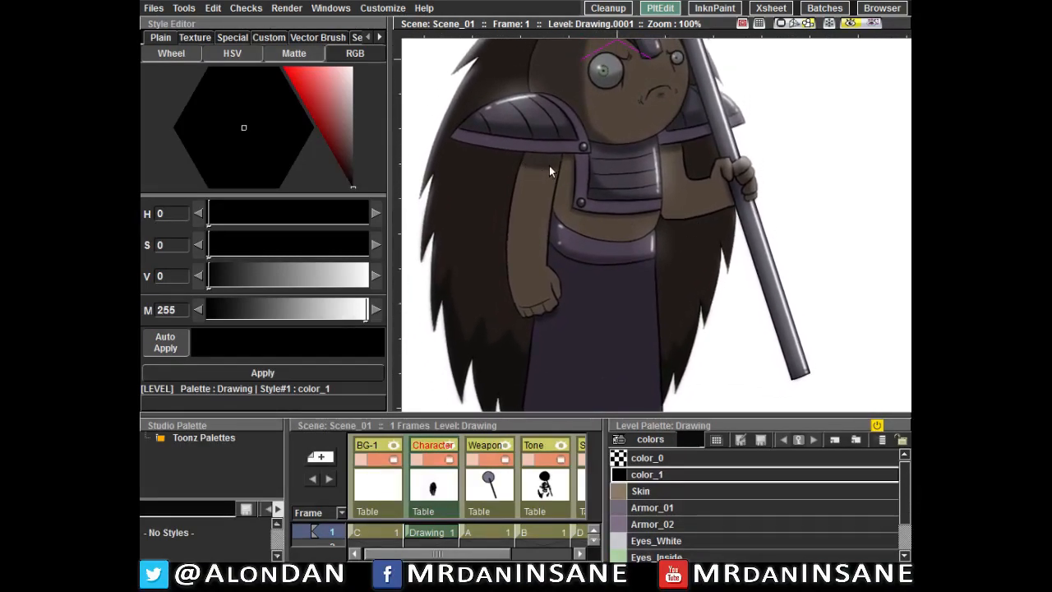
drag(612, 173, 624, 326)
drag(617, 244, 685, 193)
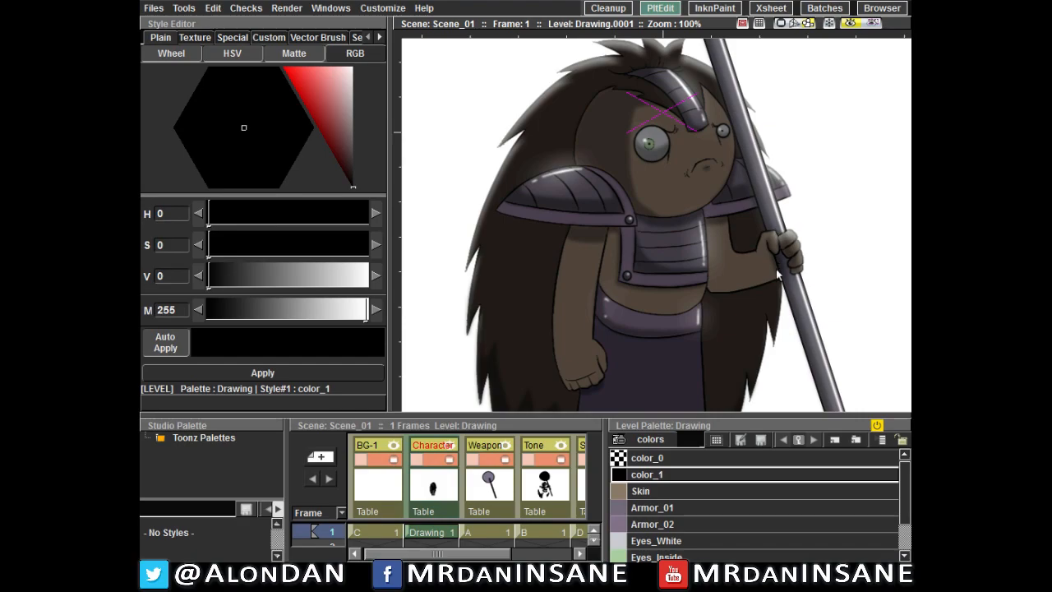
drag(731, 337, 708, 311)
drag(730, 269, 706, 278)
drag(708, 204, 716, 232)
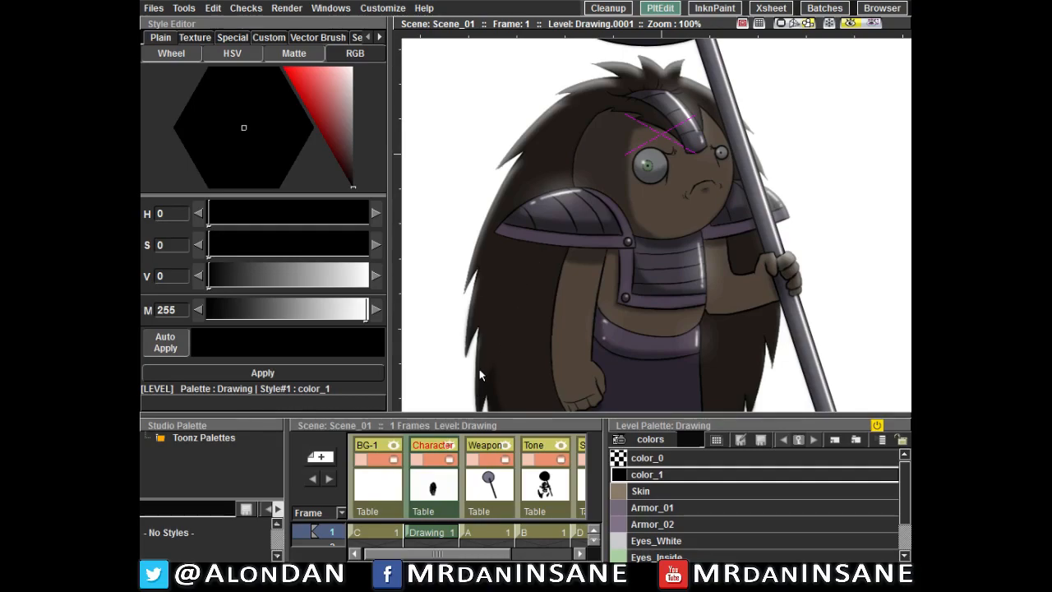
drag(590, 217, 632, 224)
drag(689, 176, 715, 222)
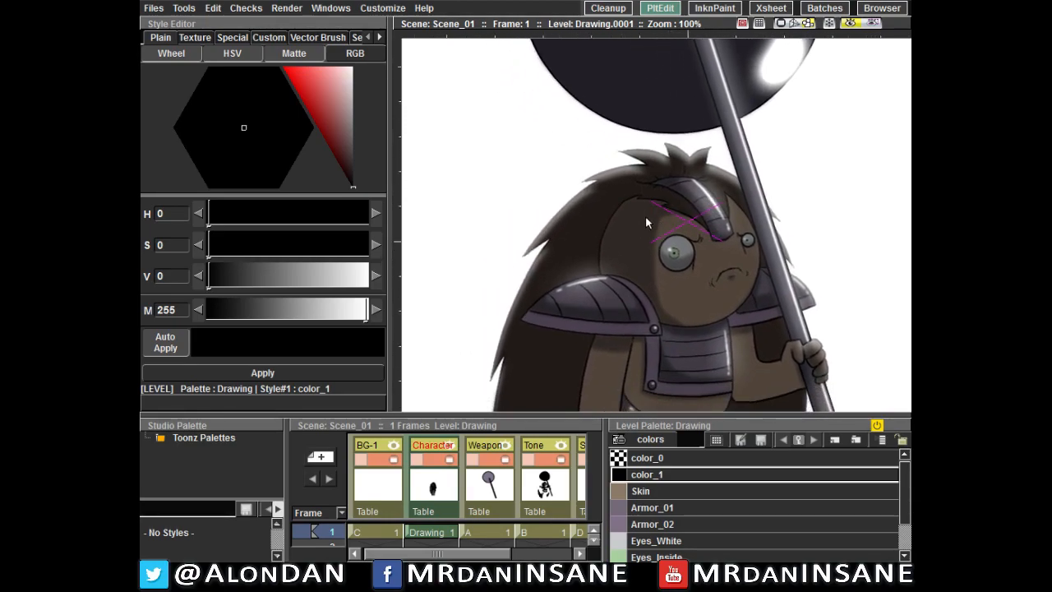
drag(655, 200, 639, 301)
drag(673, 168, 662, 258)
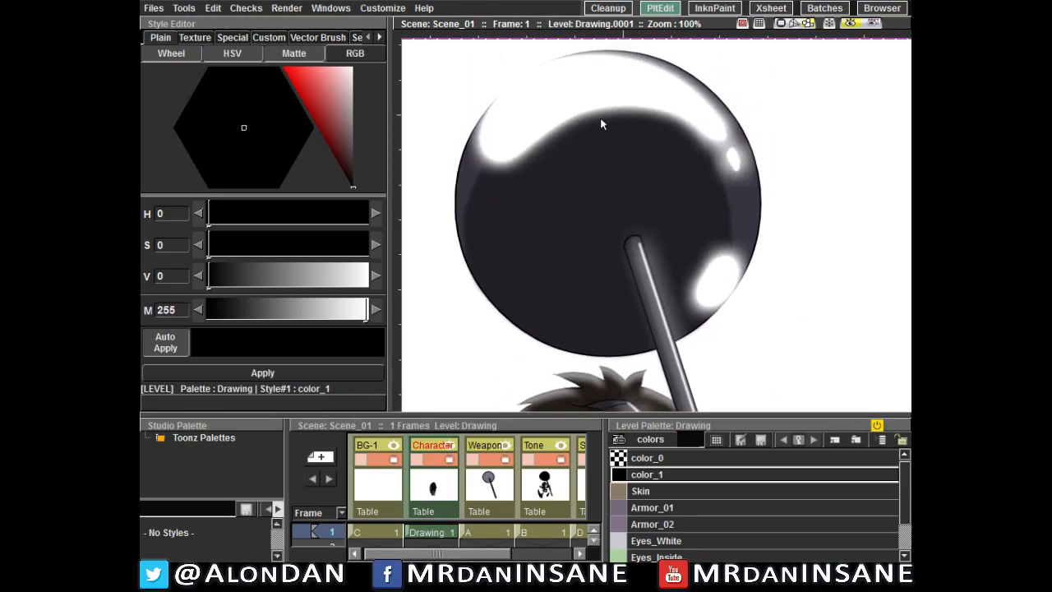
scroll(678, 308, down, 2)
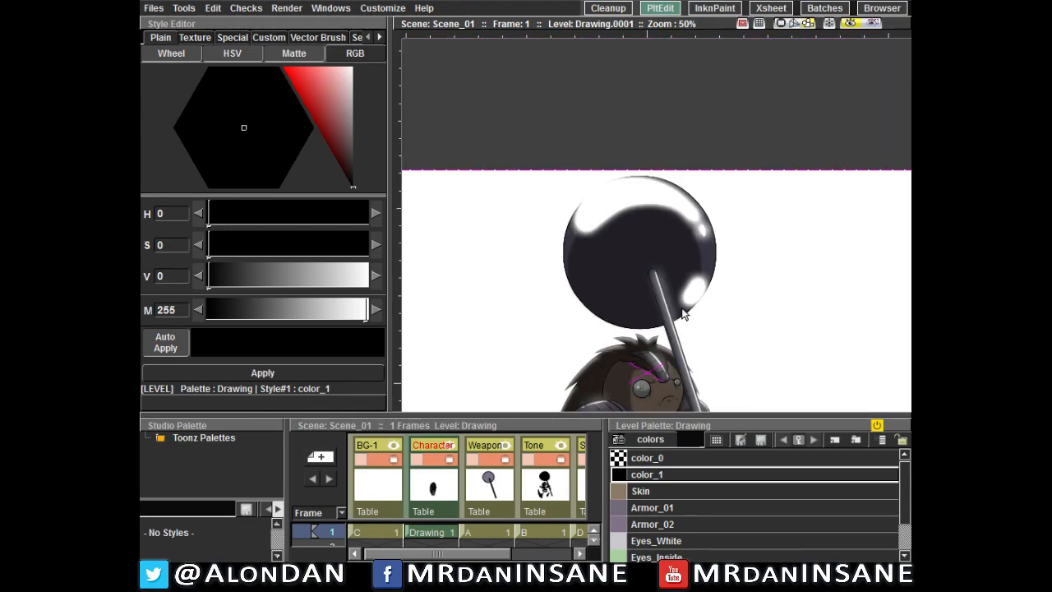
drag(681, 310, 679, 188)
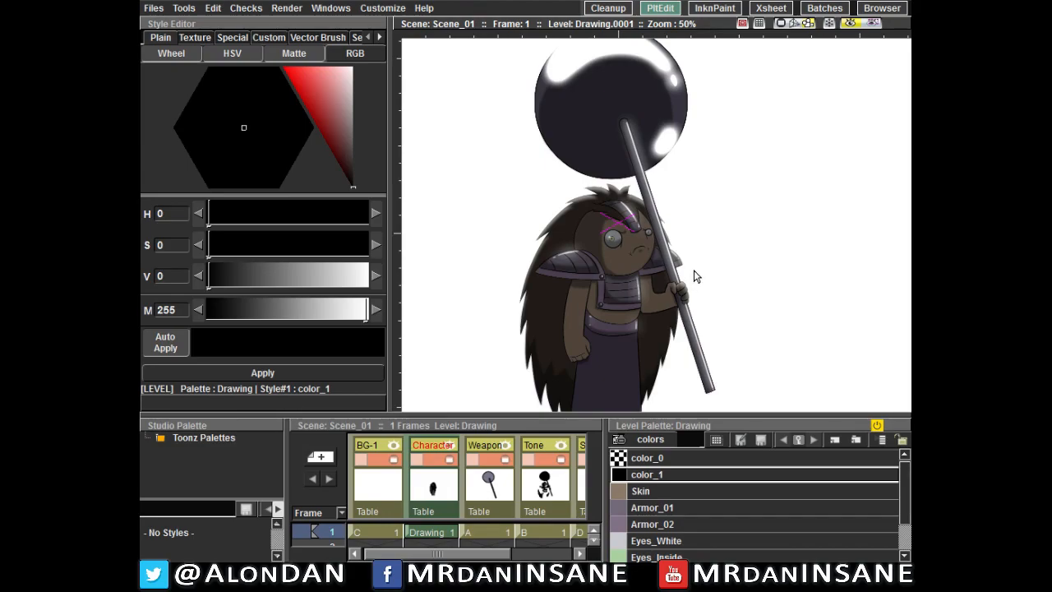
scroll(696, 248, up, 2)
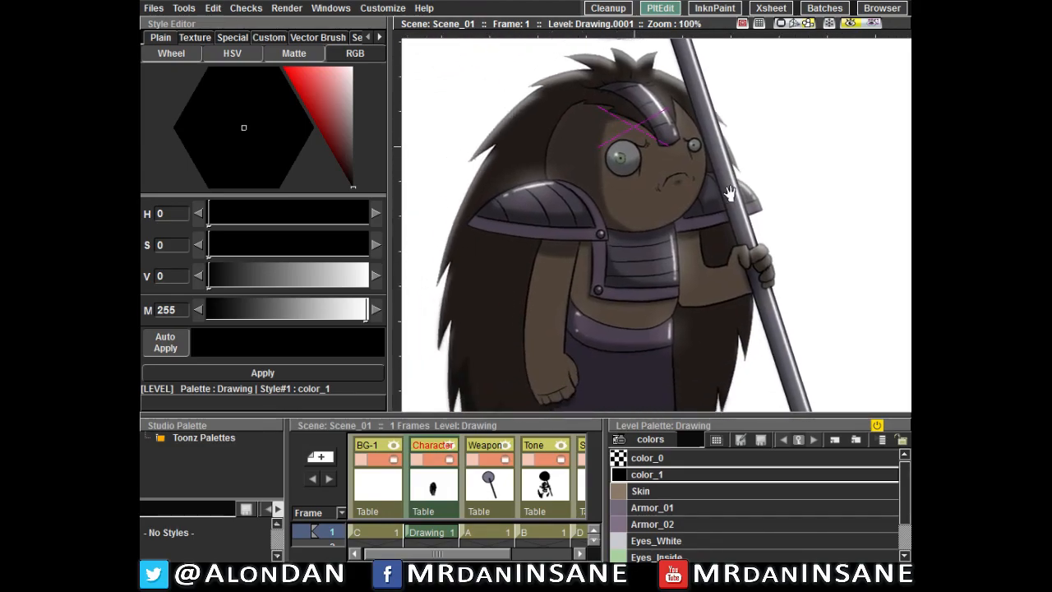
drag(708, 205, 707, 213)
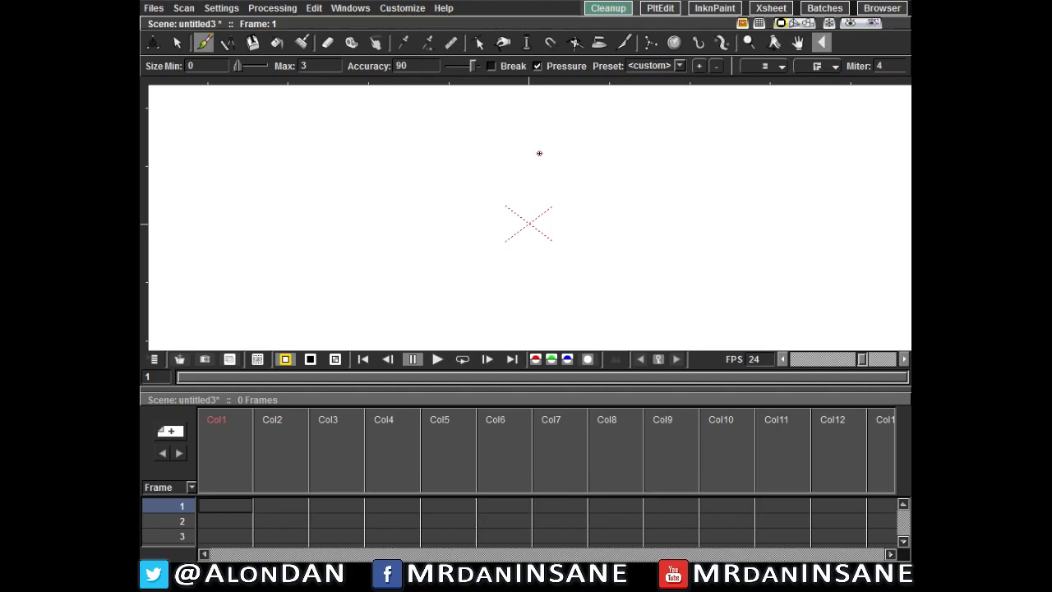
Step: Brush a rounded head outline and a small oval left eye in frame 1 of Col1
click(223, 507)
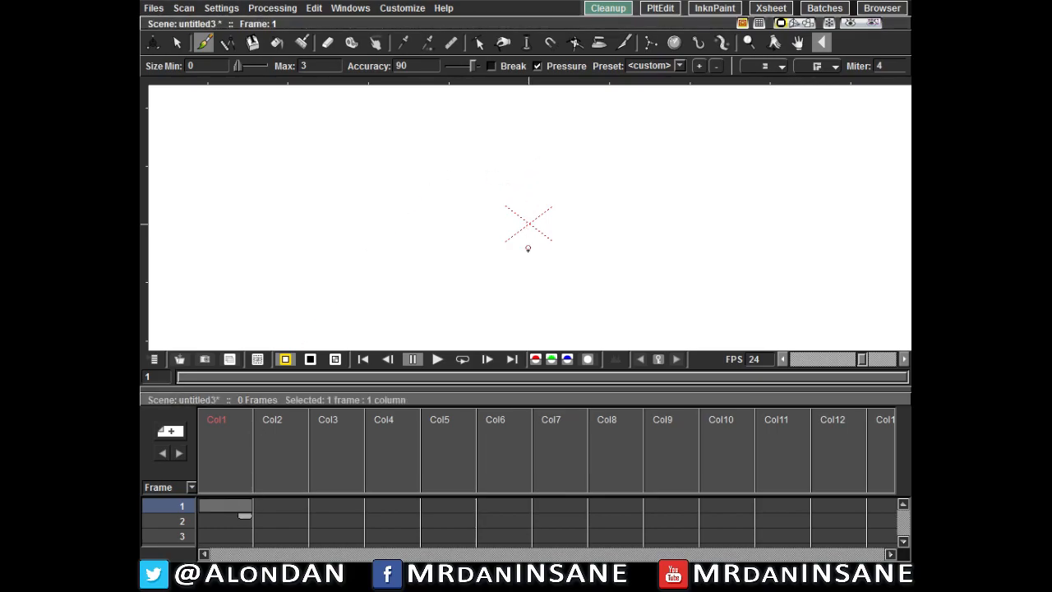
mouse_move(528, 278)
mouse_down()
mouse_move(470, 284)
mouse_move(439, 237)
mouse_move(467, 167)
mouse_move(557, 136)
mouse_move(615, 160)
mouse_move(624, 213)
mouse_move(614, 261)
mouse_move(583, 281)
mouse_move(528, 282)
mouse_up()
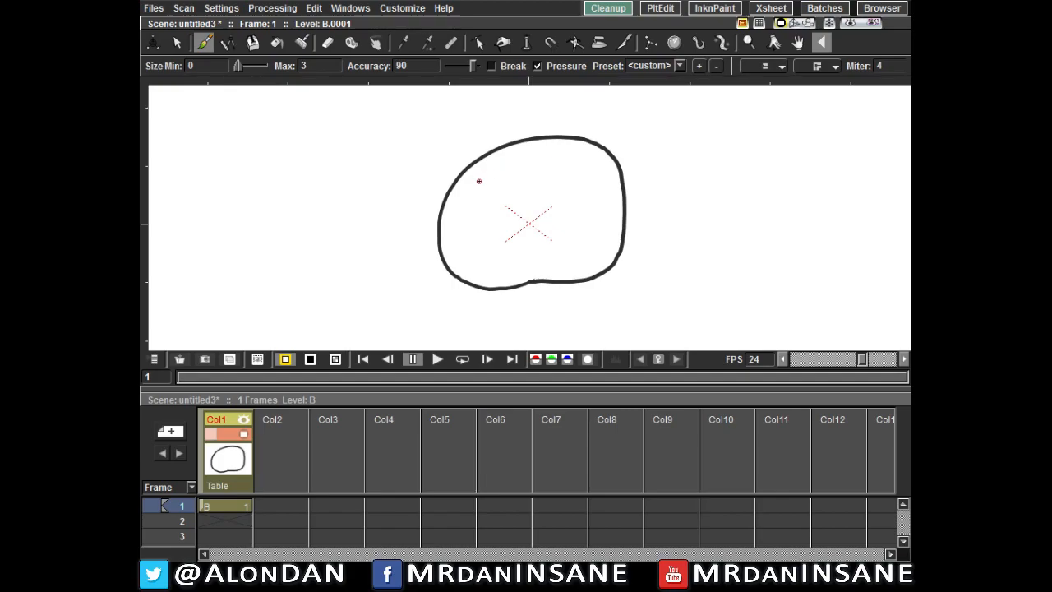
mouse_move(484, 175)
mouse_down()
mouse_move(474, 211)
mouse_move(494, 199)
mouse_move(475, 176)
mouse_up()
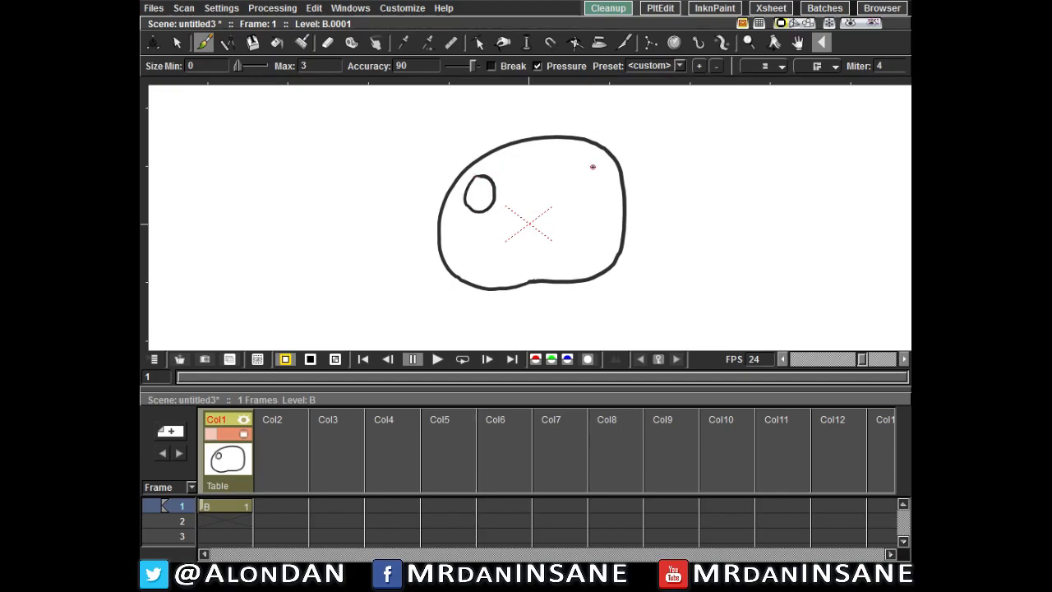
mouse_move(584, 163)
mouse_down()
mouse_move(600, 202)
mouse_move(604, 175)
mouse_move(566, 171)
mouse_move(583, 204)
mouse_move(606, 179)
mouse_move(578, 163)
mouse_move(559, 190)
mouse_move(600, 197)
mouse_move(580, 163)
mouse_move(559, 197)
mouse_move(604, 179)
mouse_move(579, 159)
mouse_up()
key(ctrl+z)
key(ctrl+z)
key(ctrl+z)
key(ctrl+z)
Step: Brush a large round right eye, short lines beneath both eyes, and an open mouth with a tongue line
drag(592, 162, 591, 154)
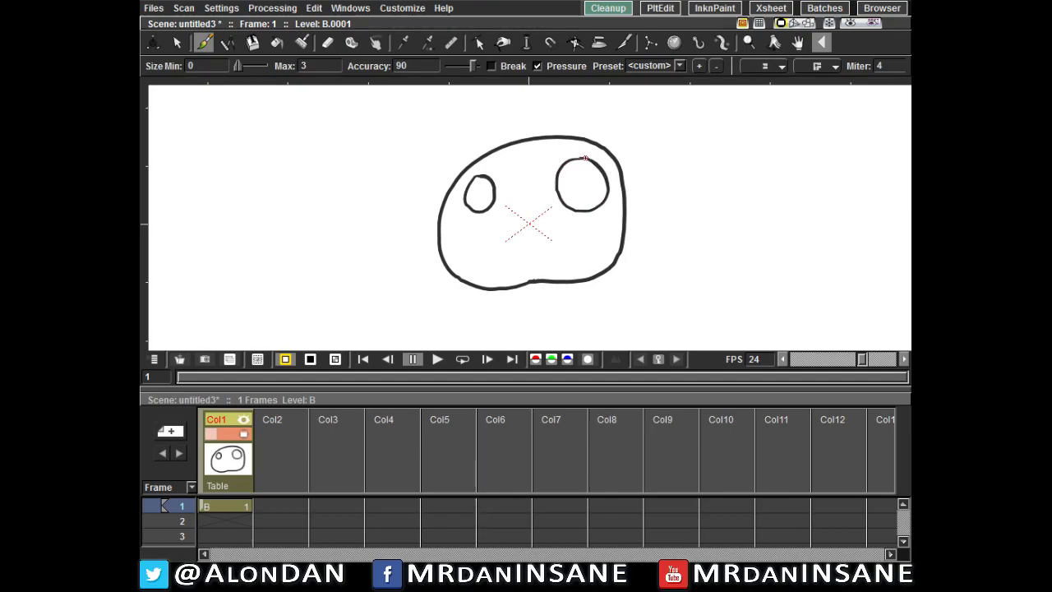
drag(561, 199, 581, 227)
mouse_move(548, 208)
mouse_down()
mouse_move(509, 233)
mouse_move(532, 253)
mouse_move(546, 245)
mouse_move(548, 209)
mouse_move(520, 228)
mouse_move(549, 230)
mouse_up()
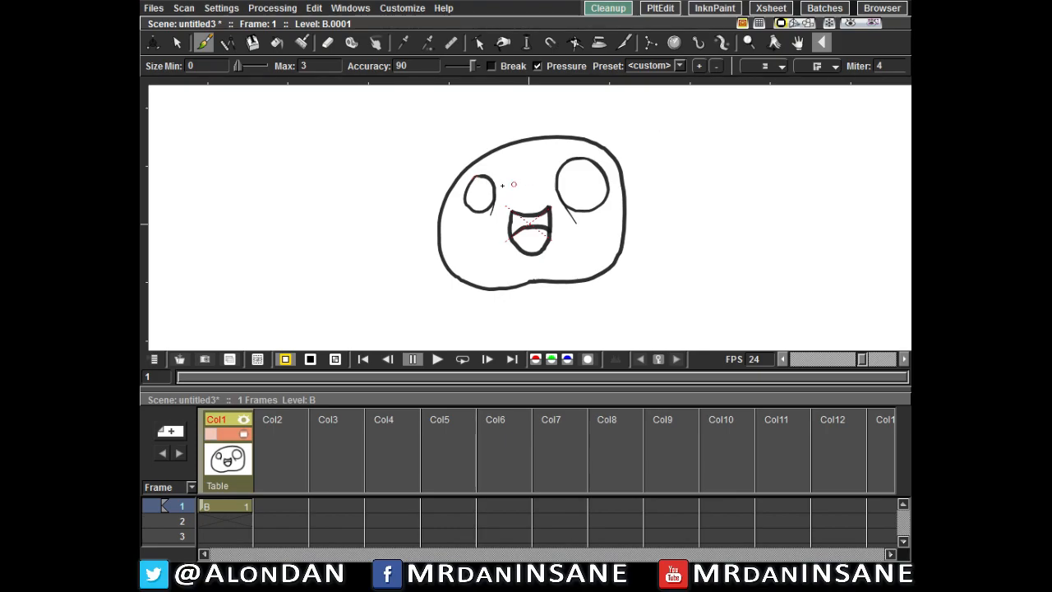
Step: Draw circle pupils with the Geometric tool, a tiny one in the left eye and a bigger one in the right eye
click(228, 43)
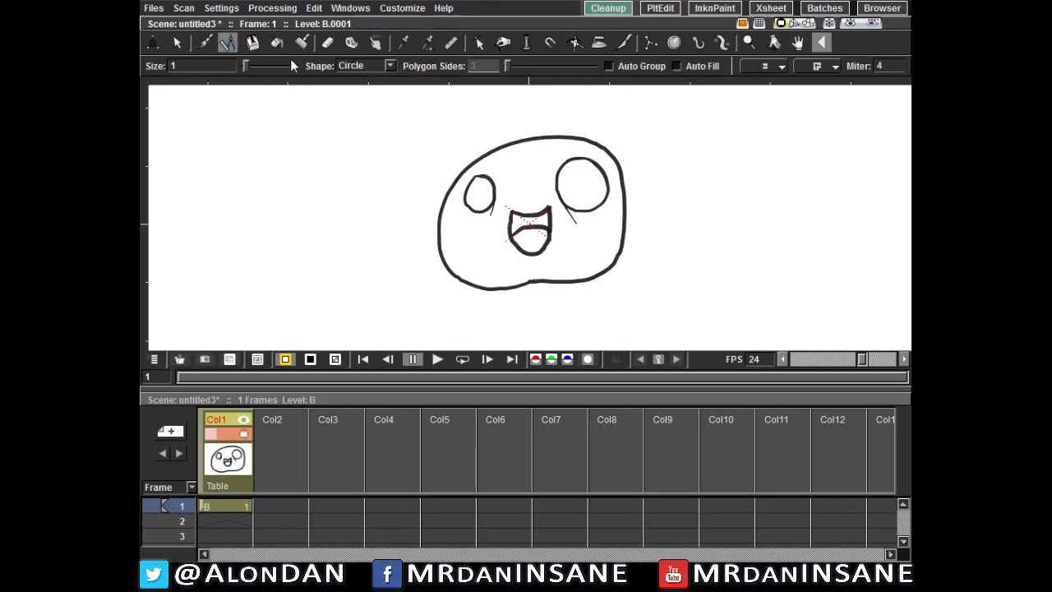
click(391, 65)
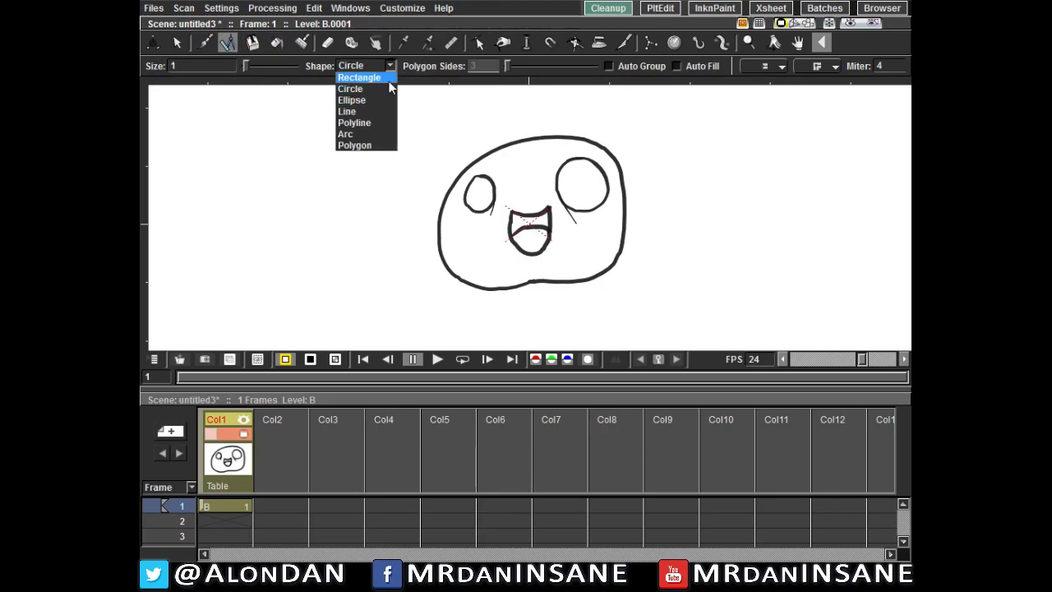
click(390, 87)
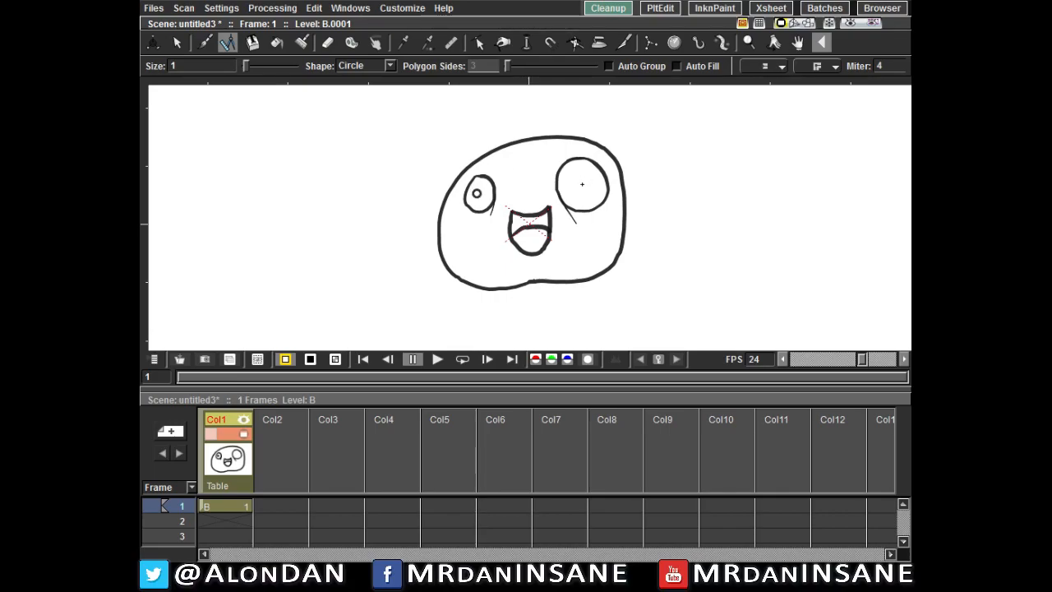
drag(586, 182, 599, 188)
Step: Move the large pupil about 1.43 mm right and the small pupil about 0.95 mm left, and clear the selection
click(177, 43)
click(597, 191)
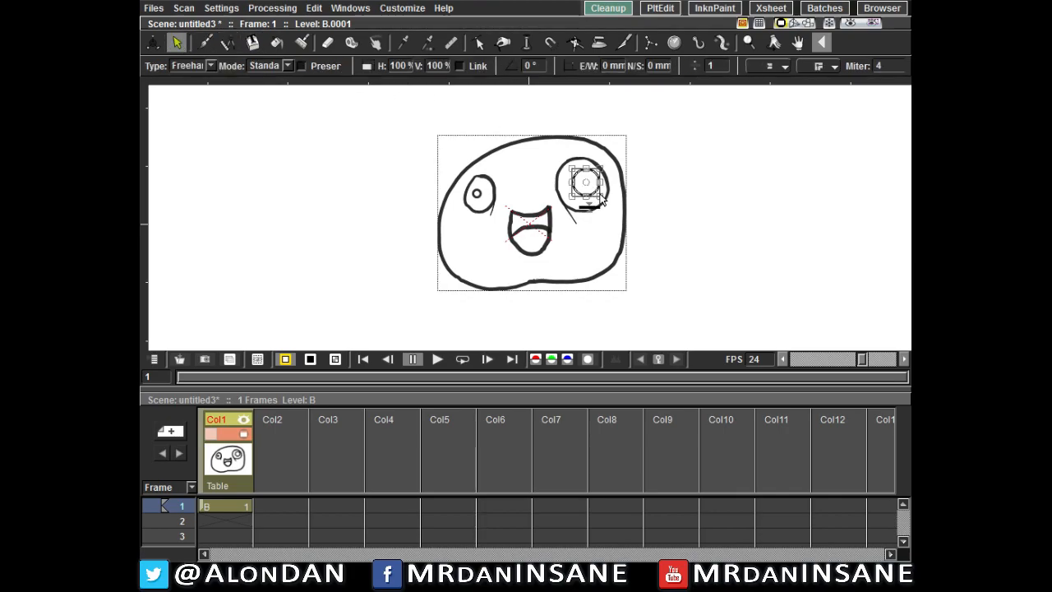
drag(597, 194, 602, 194)
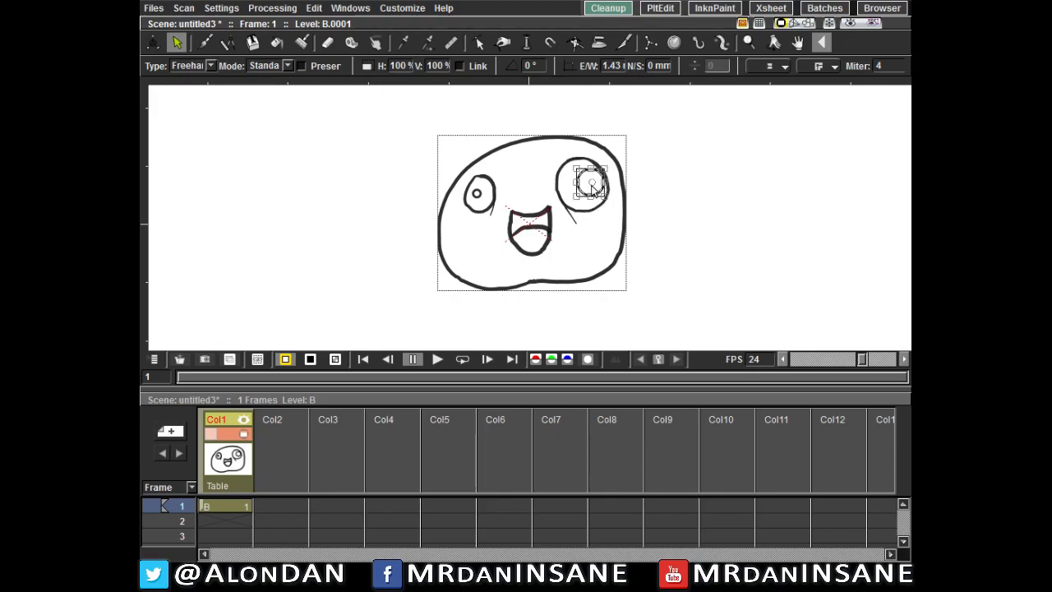
click(477, 197)
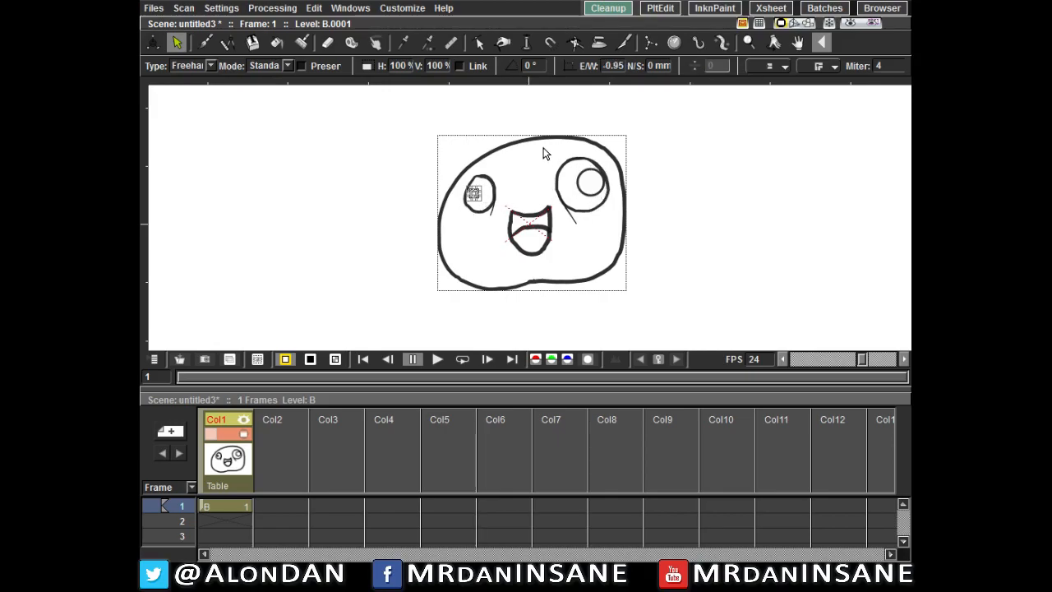
click(551, 116)
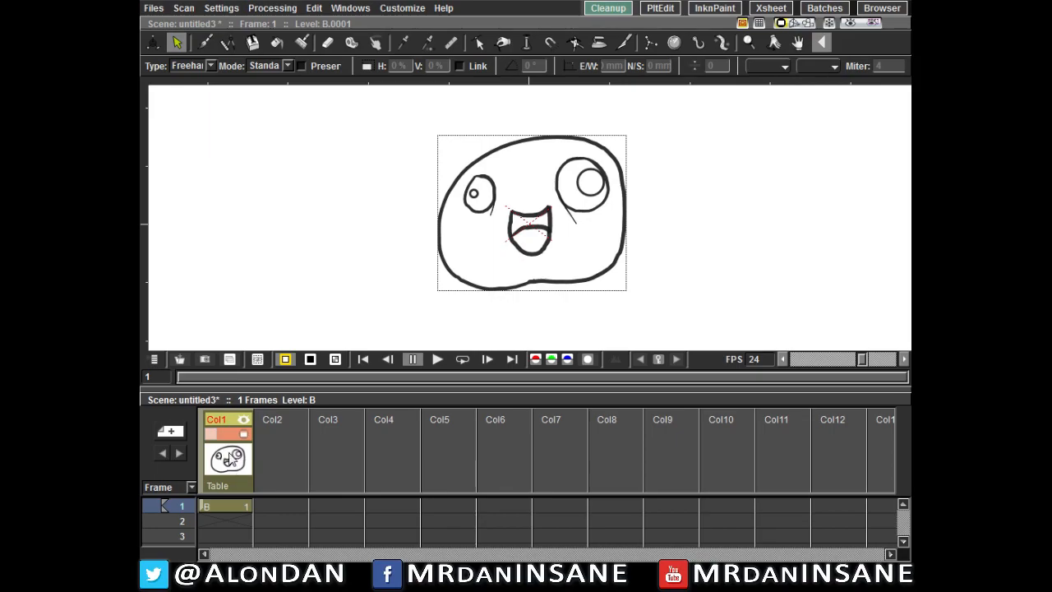
Step: Select the large pupil, the head outline and the large eye outline one after another with the Selection tool
click(178, 43)
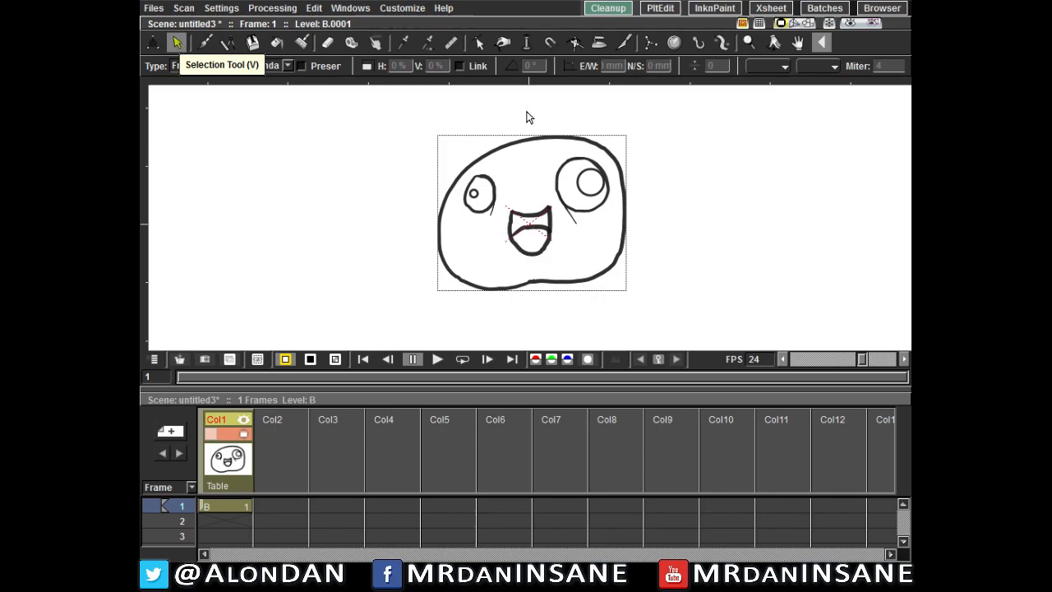
click(578, 184)
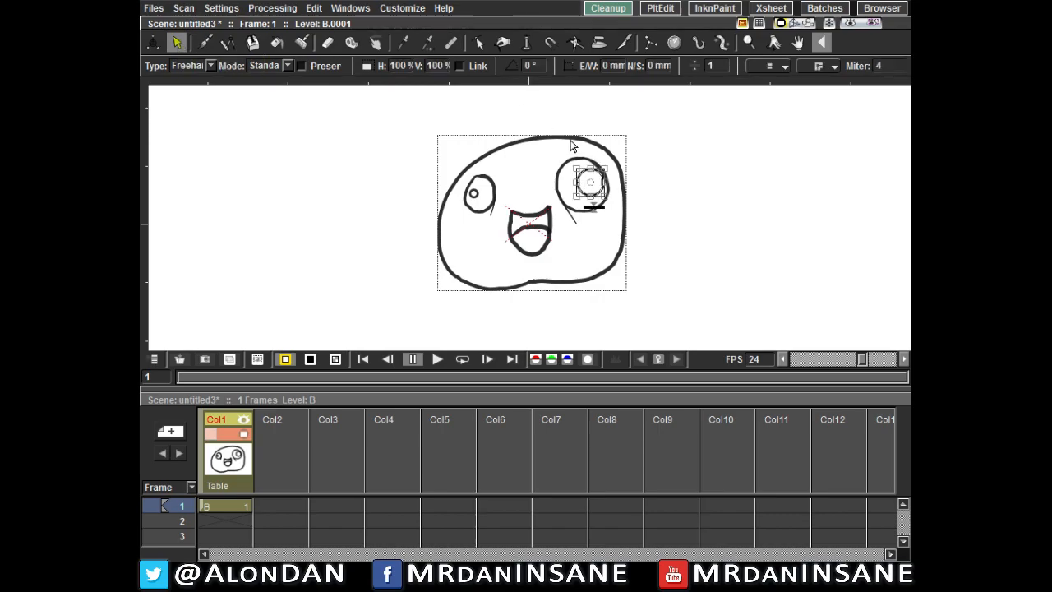
click(599, 146)
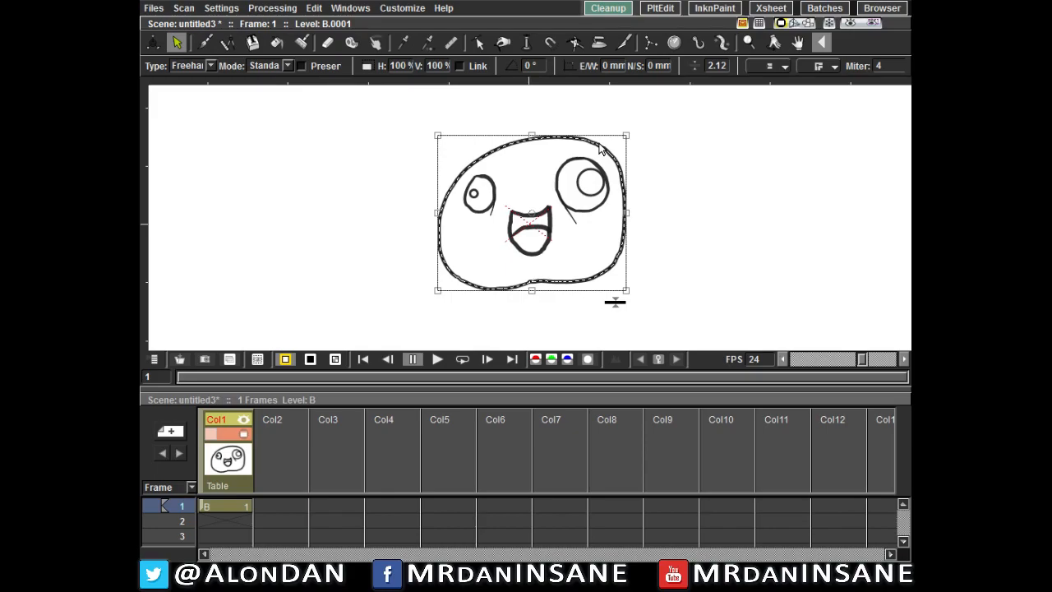
click(579, 209)
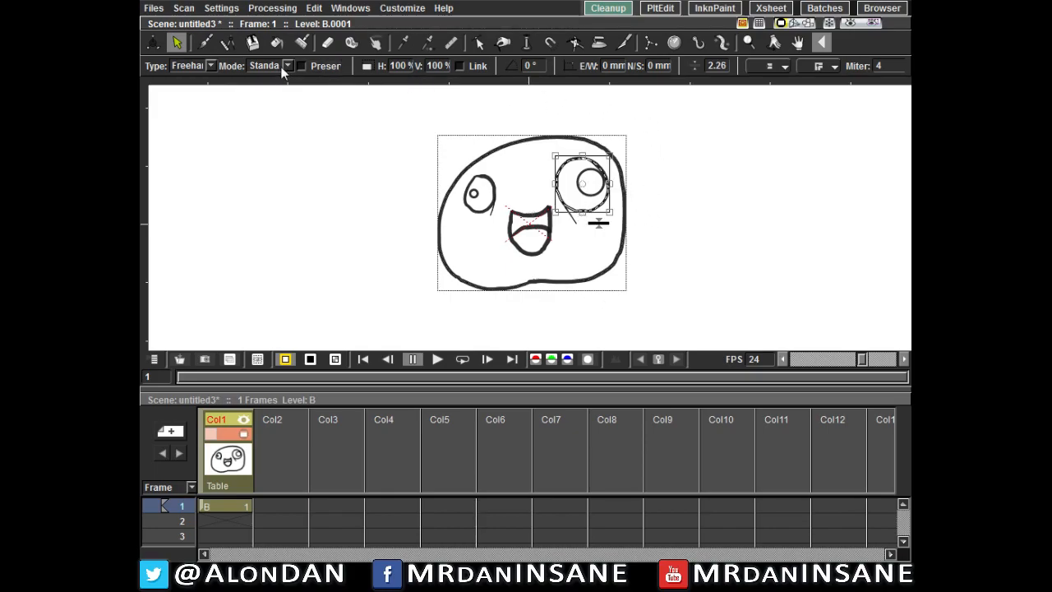
Step: Set the selection type to Rectangular and select the whole face with one box
click(173, 69)
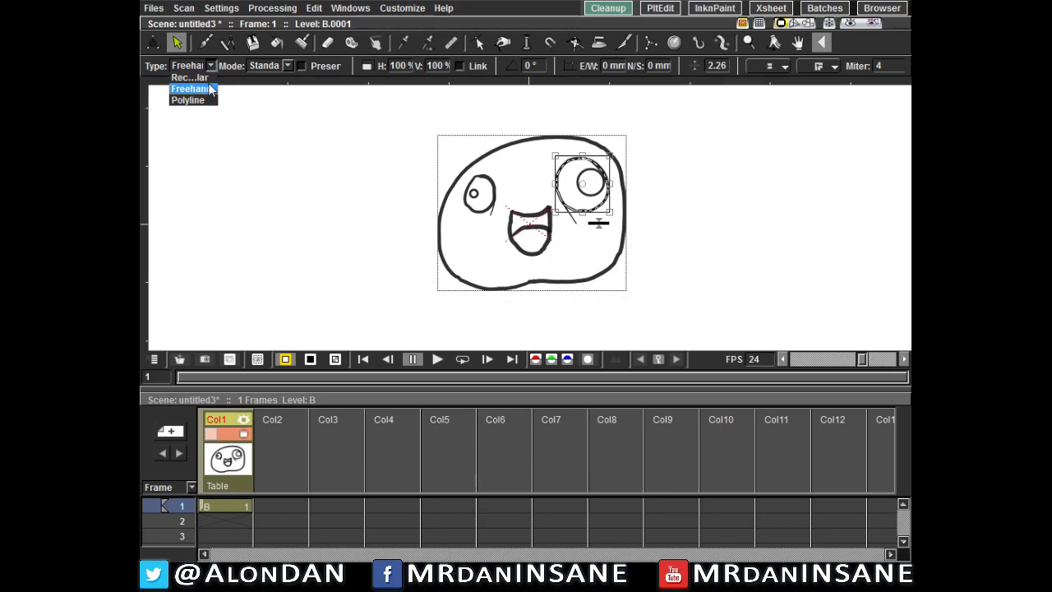
click(209, 79)
drag(377, 104, 672, 332)
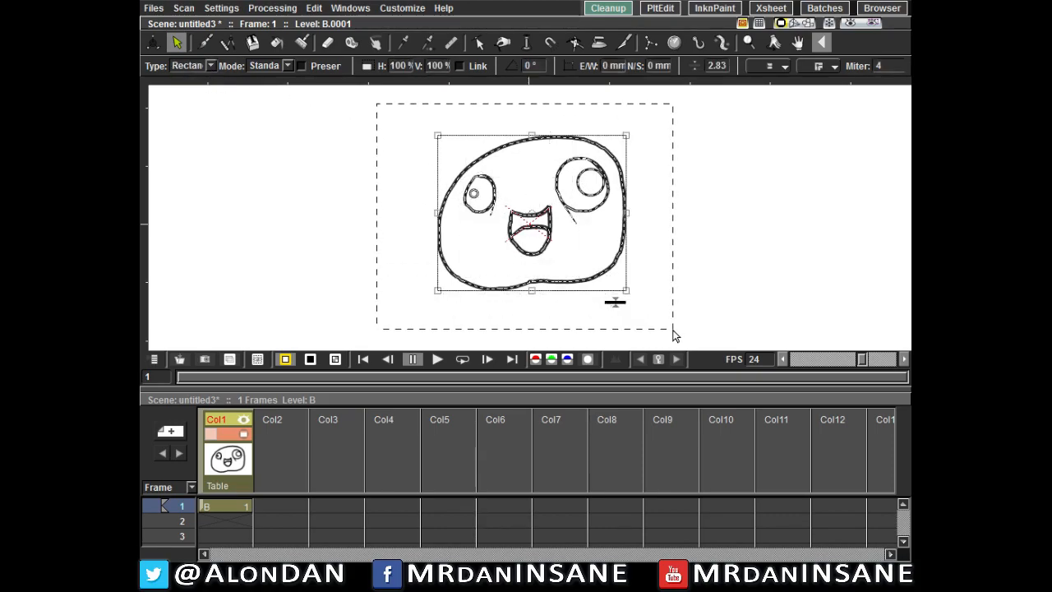
Step: Set the selection type to Freehand, try a freehand selection at the large eye, and undo the last changes
click(207, 66)
click(210, 89)
mouse_move(573, 151)
mouse_down()
mouse_move(548, 186)
mouse_move(553, 209)
mouse_move(588, 238)
mouse_move(613, 213)
mouse_move(604, 161)
mouse_move(615, 148)
mouse_move(626, 159)
mouse_move(633, 195)
mouse_move(601, 233)
mouse_move(630, 196)
mouse_move(614, 158)
mouse_move(589, 162)
mouse_up()
key(ctrl+z)
key(ctrl+z)
Step: Nudge the large pupil sideways and back, finish with it slightly higher in its eye, and deselect it
click(627, 154)
click(589, 172)
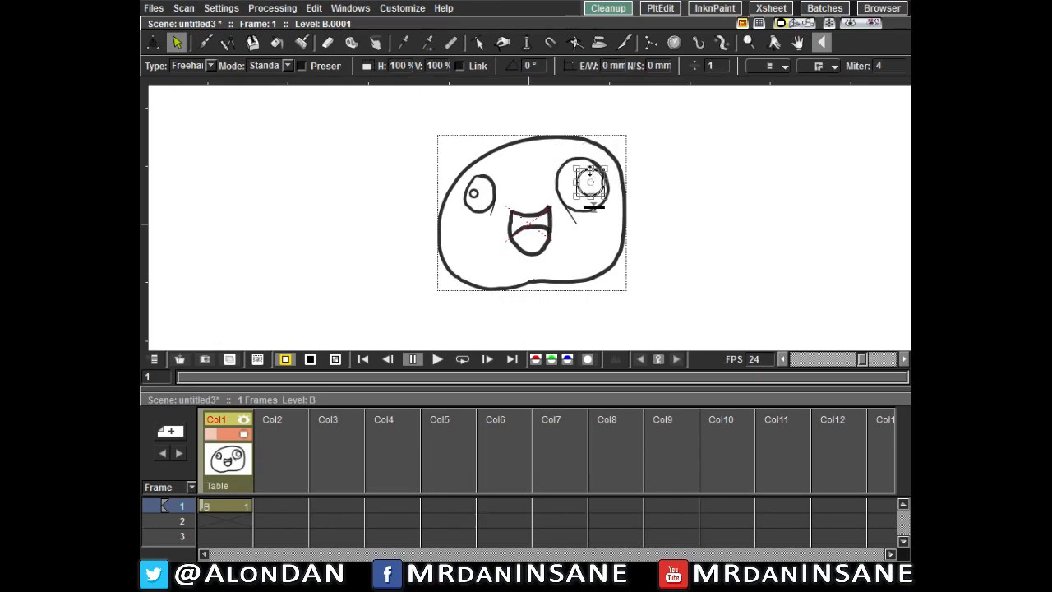
key(Left)
key(Left)
key(Left)
key(Left)
key(Left)
key(Left)
key(Left)
key(Left)
key(Left)
key(Left)
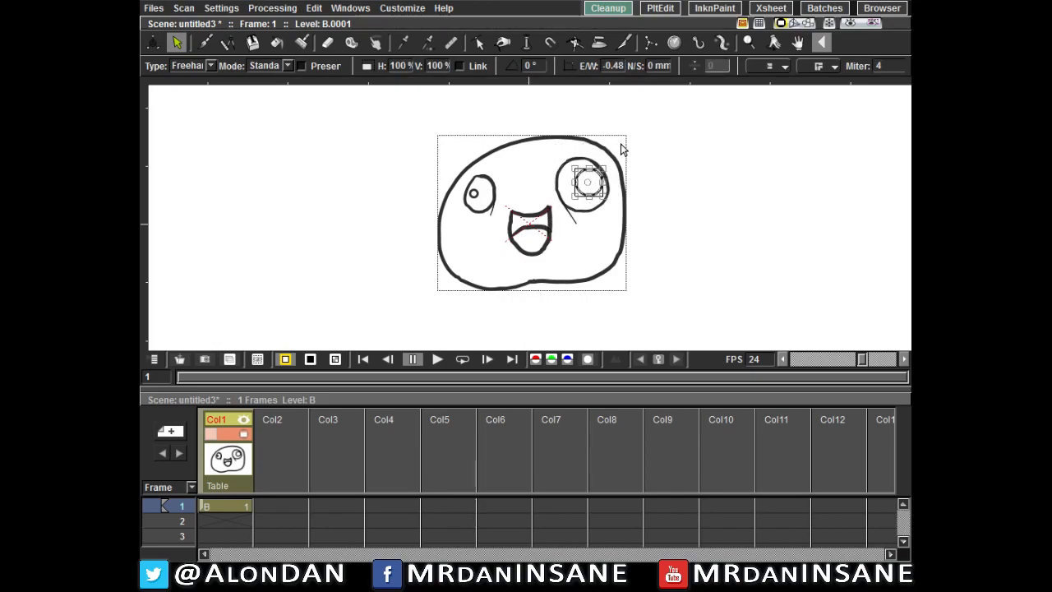
key(Right)
key(Right)
key(Right)
key(Right)
key(Right)
key(Right)
key(Right)
key(Right)
key(Right)
key(Right)
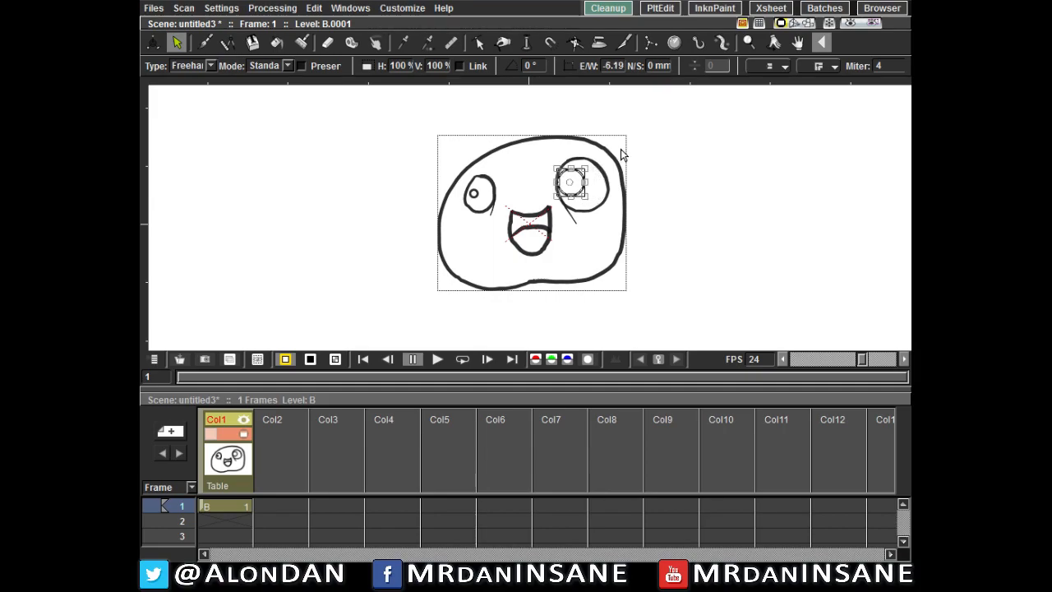
key(Up)
key(Up)
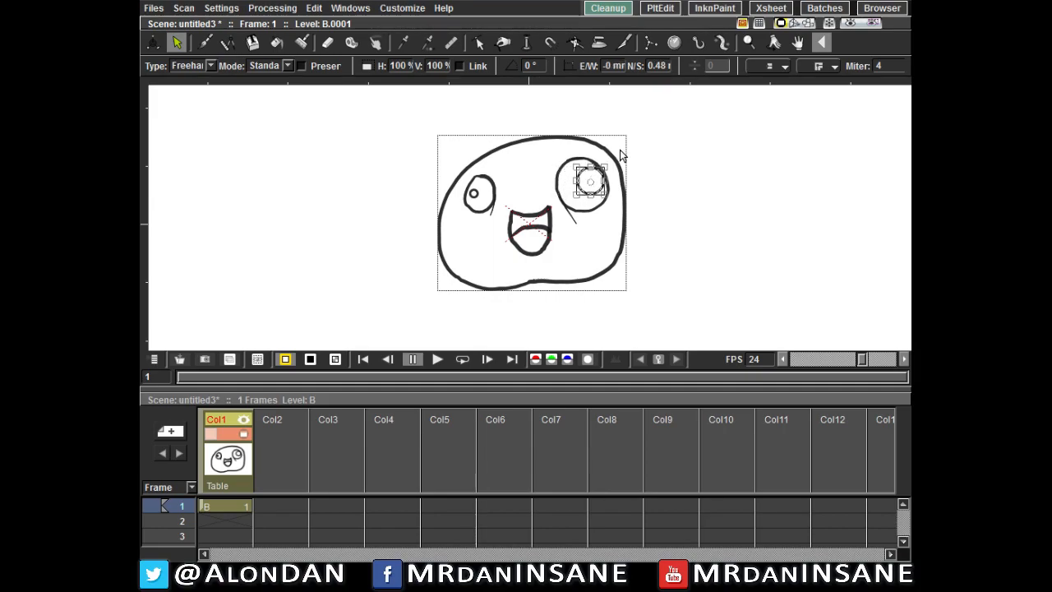
key(Right)
click(655, 185)
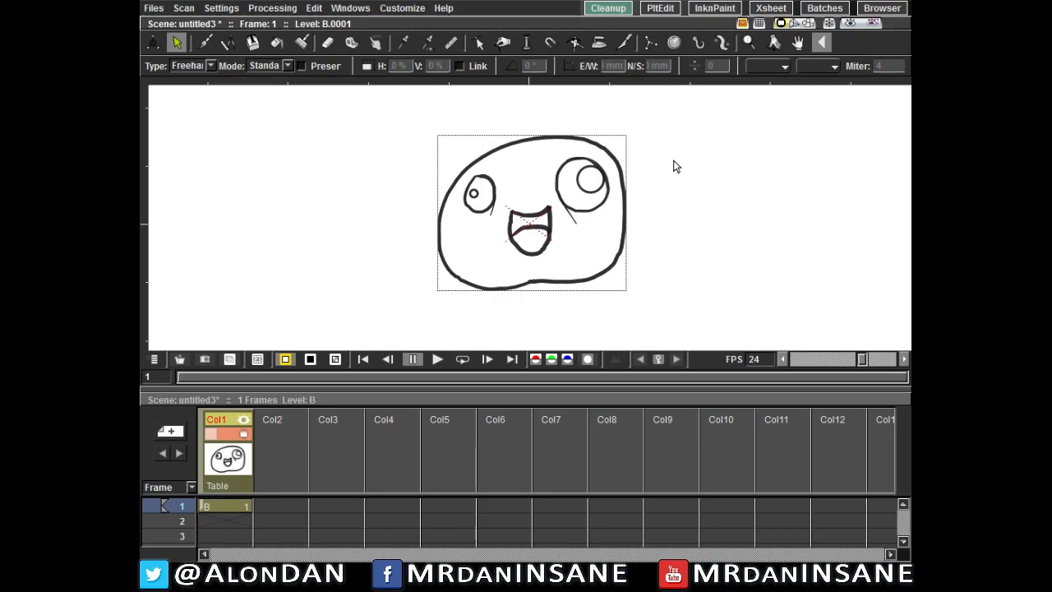
Step: Select the small pupil and nudge it sideways and slightly up to the middle of its eye
click(474, 196)
key(Up)
key(Right)
key(Right)
key(Right)
key(Right)
key(Right)
key(Right)
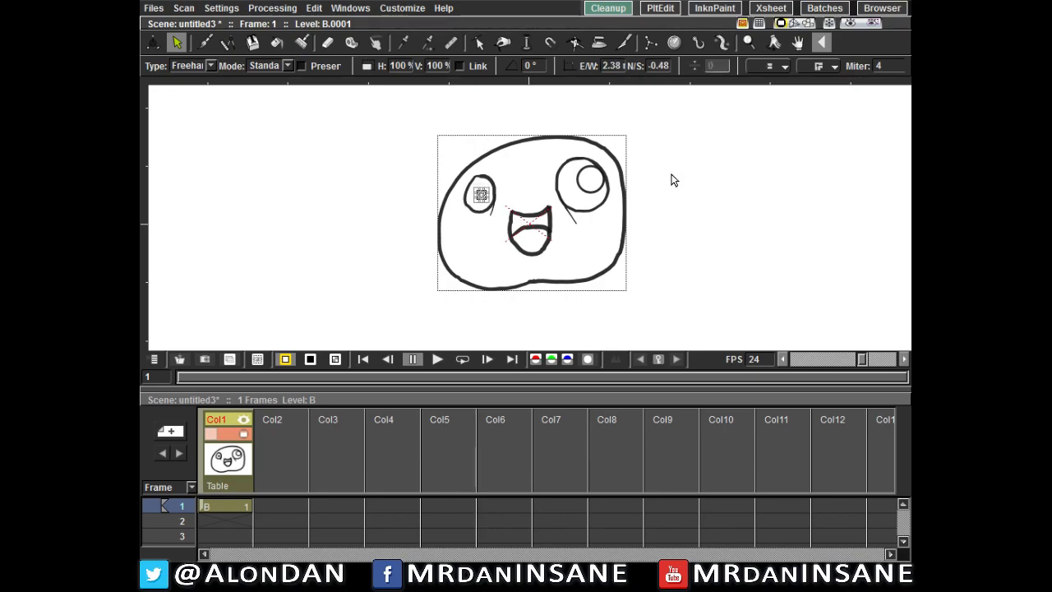
Step: Select the large pupil, nudge it sideways and down to the centre of its eye, and deselect it
click(600, 193)
key(Left)
key(Left)
key(Left)
key(Down)
key(Down)
key(Down)
key(Left)
key(Left)
key(Left)
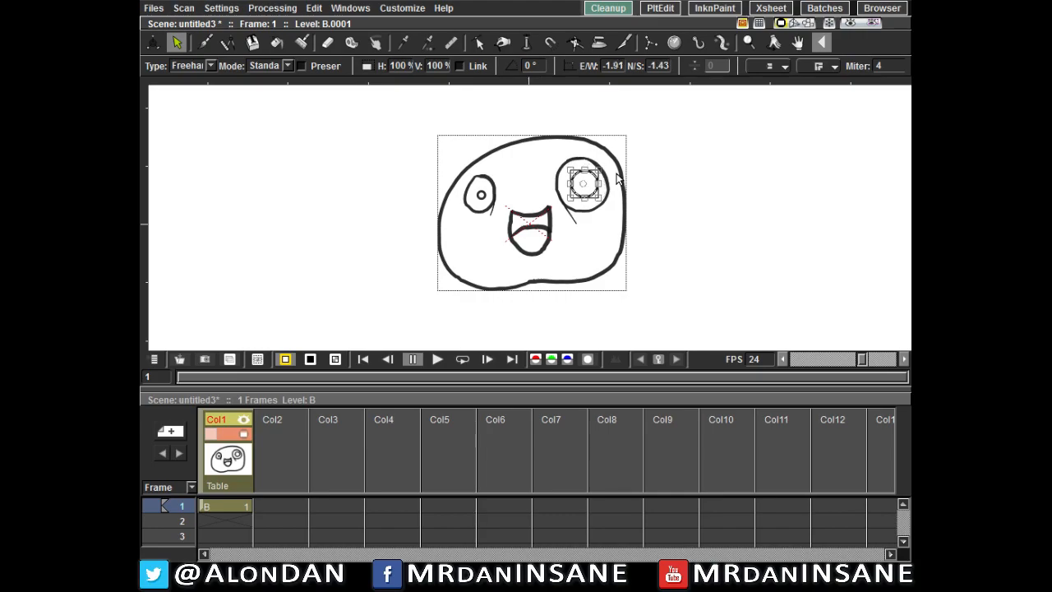
key(Down)
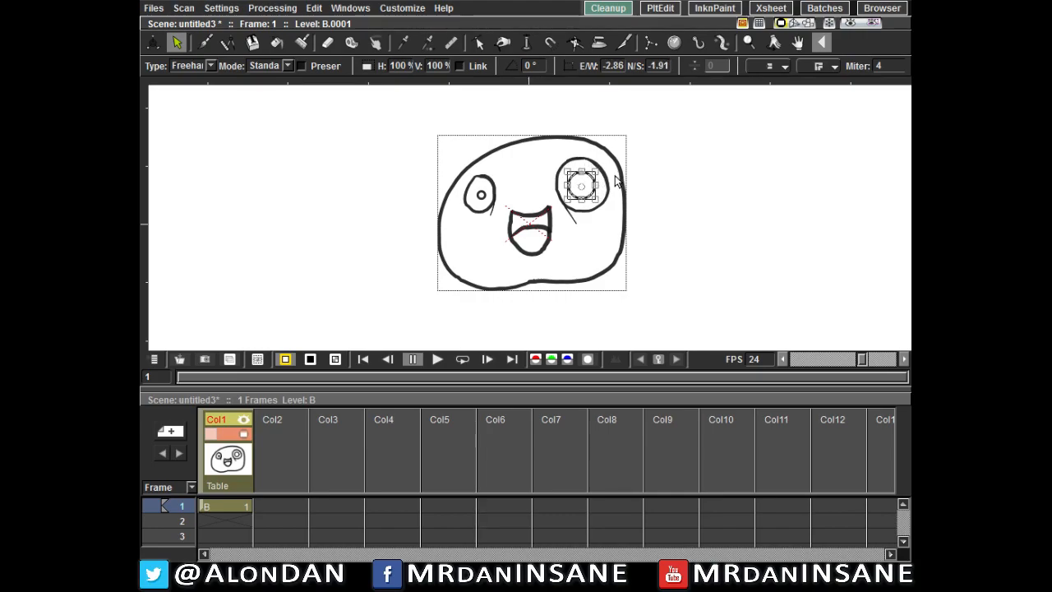
click(651, 148)
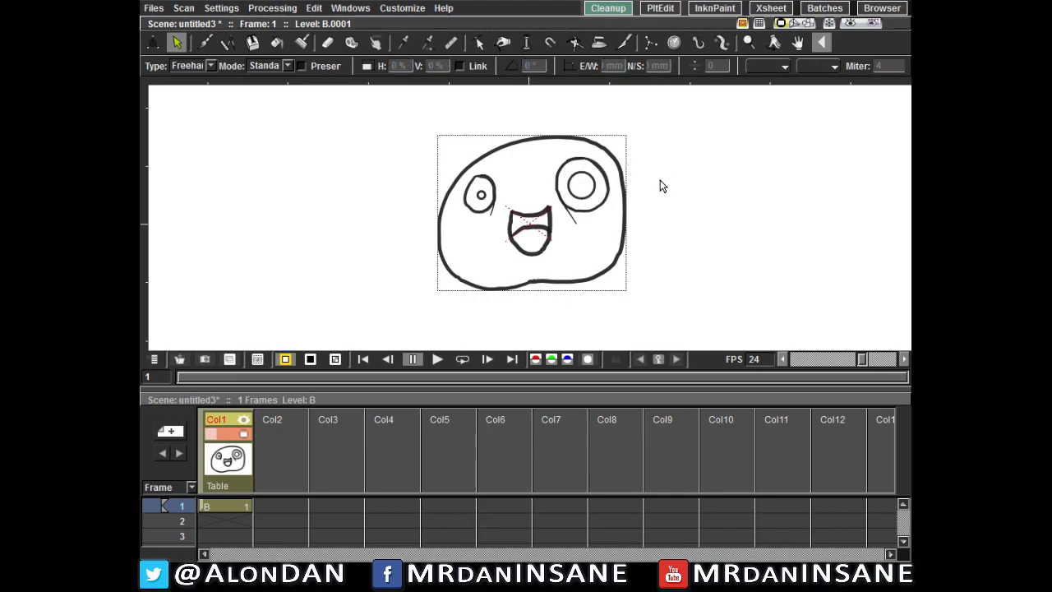
Step: Nudge the small pupil 0.48 mm back towards the outer side of the face and activate the Brush tool
click(481, 194)
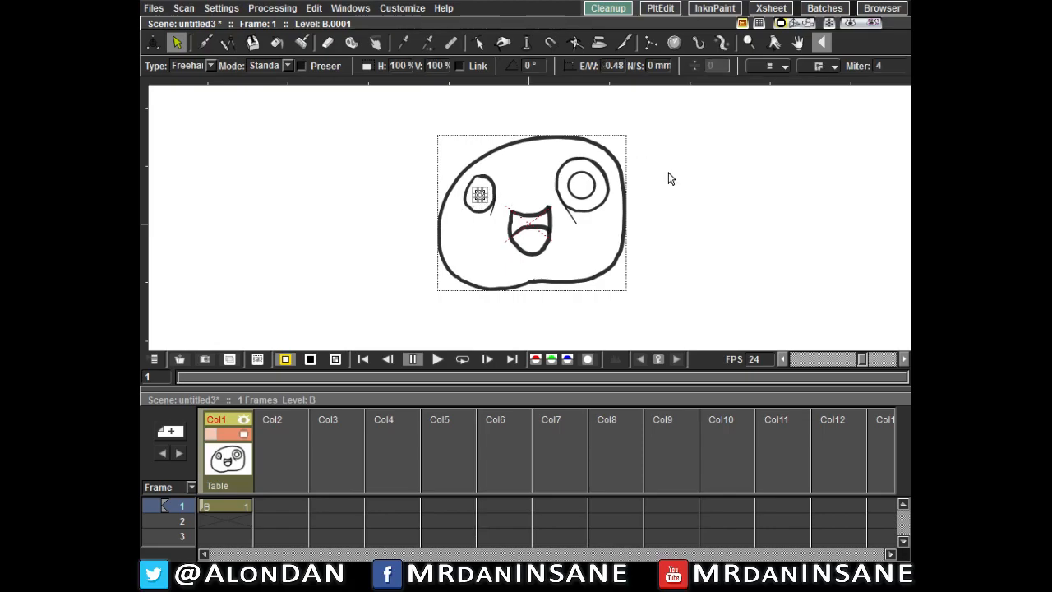
click(205, 43)
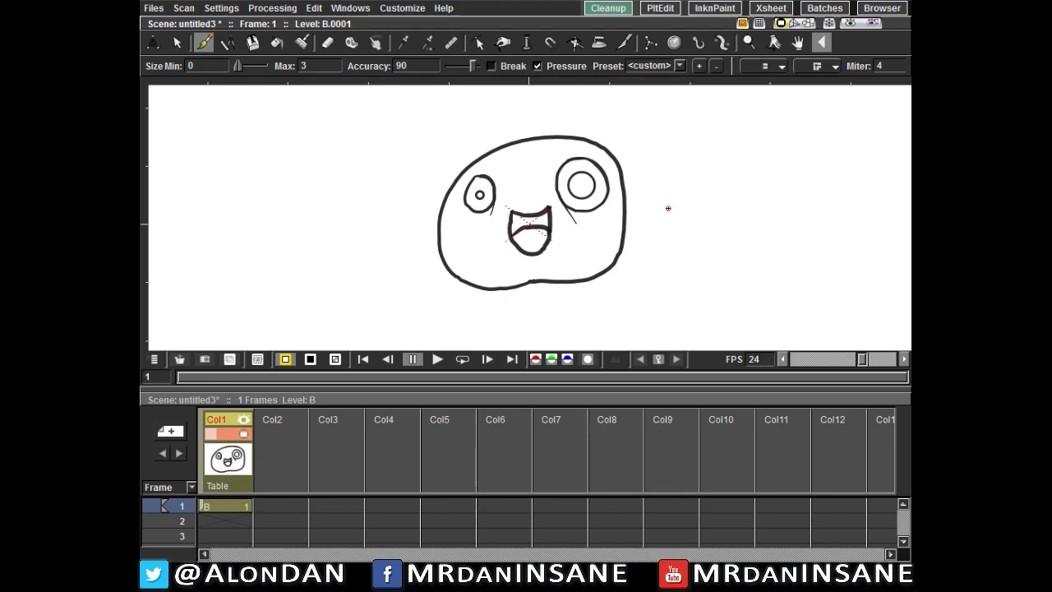
Step: Switch to the PltEdit room and view the color_0 and color_1 styles in the level palette
click(659, 10)
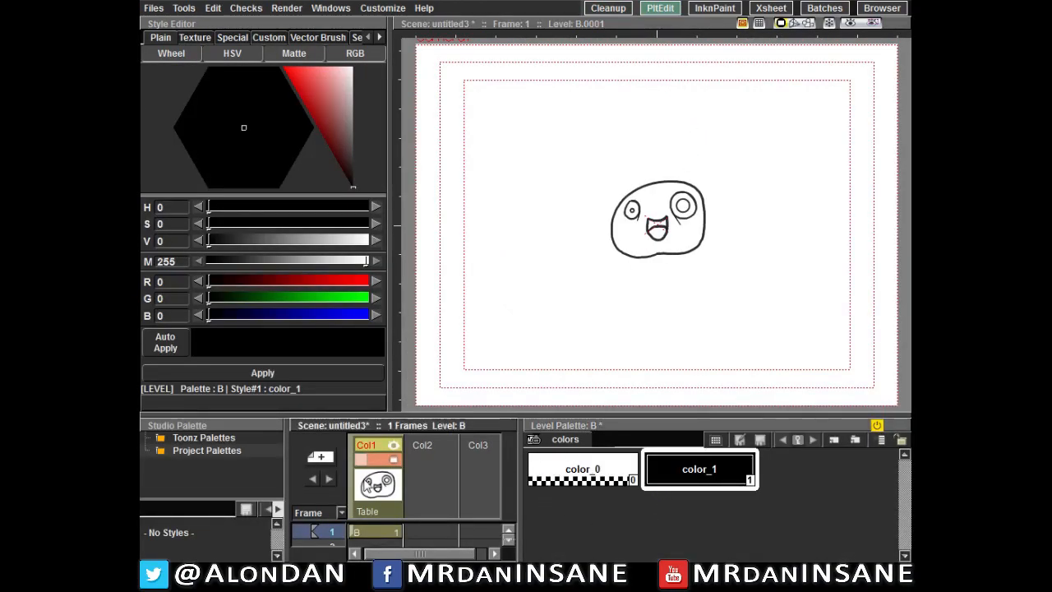
click(594, 467)
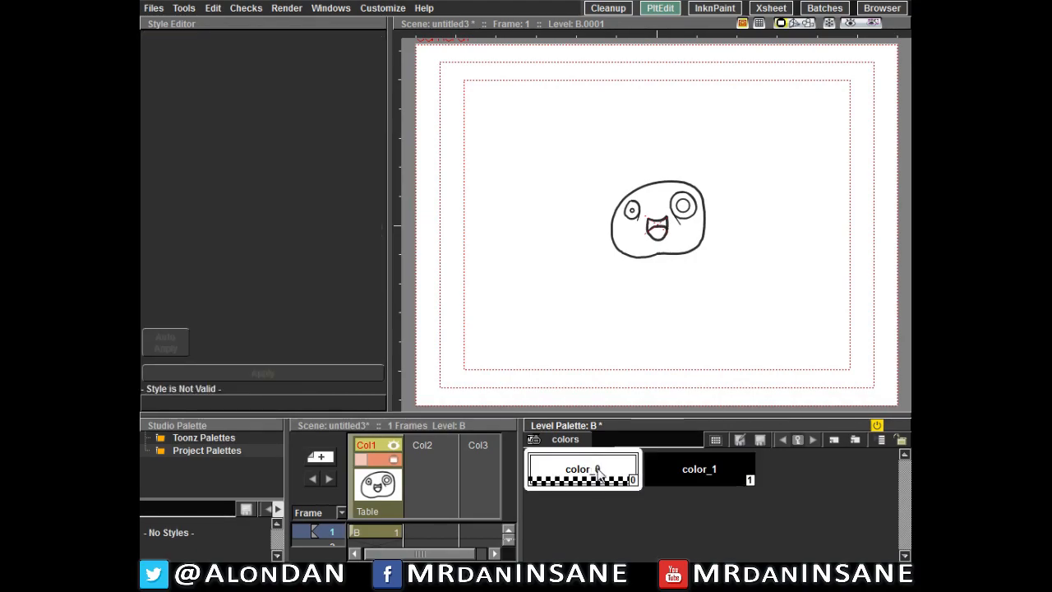
click(692, 467)
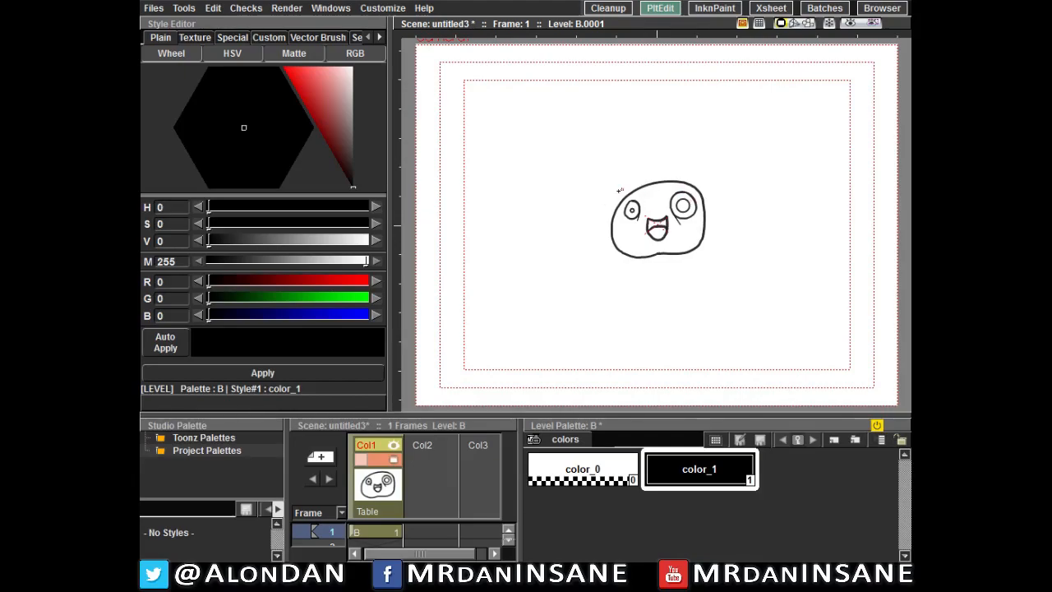
Step: Try a long vertical brush stroke beside the face in color_1, undo it, and select color_0
mouse_move(746, 117)
mouse_down()
mouse_move(764, 247)
mouse_move(756, 291)
mouse_up()
key(ctrl+z)
click(622, 466)
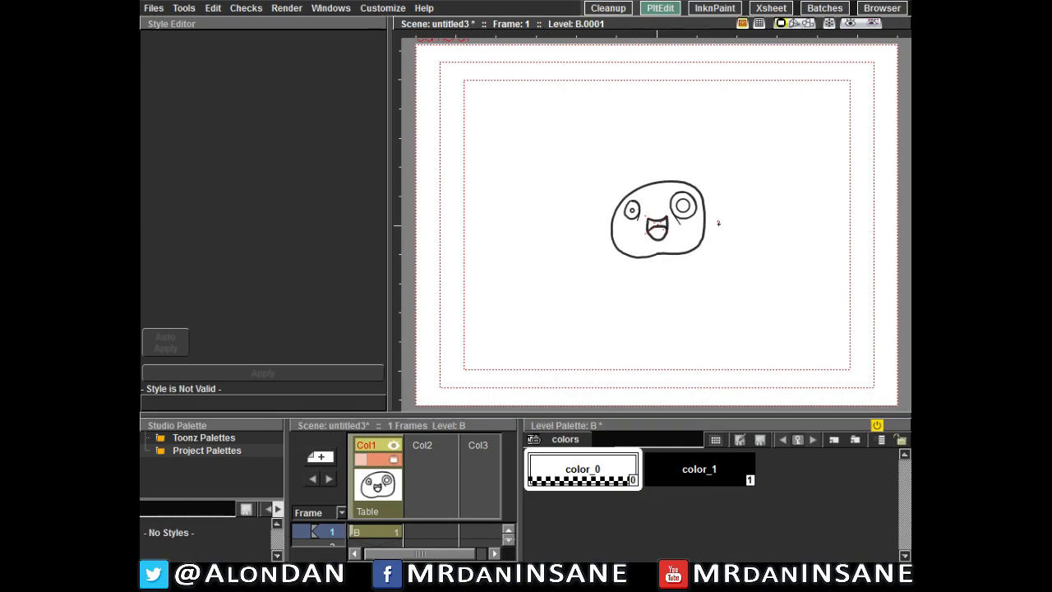
Step: Alternate between color_1 and color_0 to compare their style settings, finishing with color_1 selected
click(652, 466)
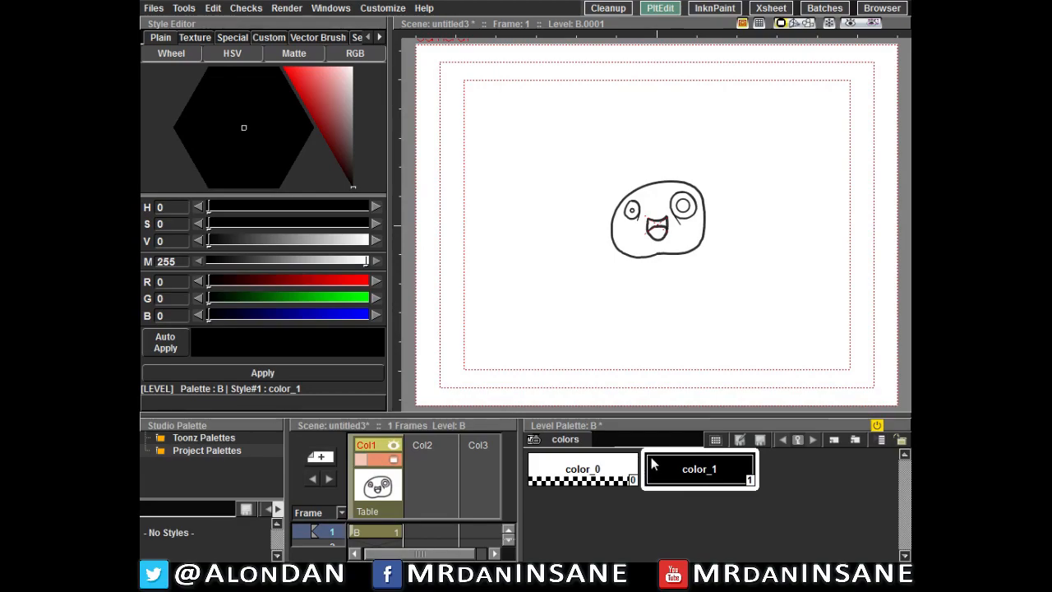
click(582, 470)
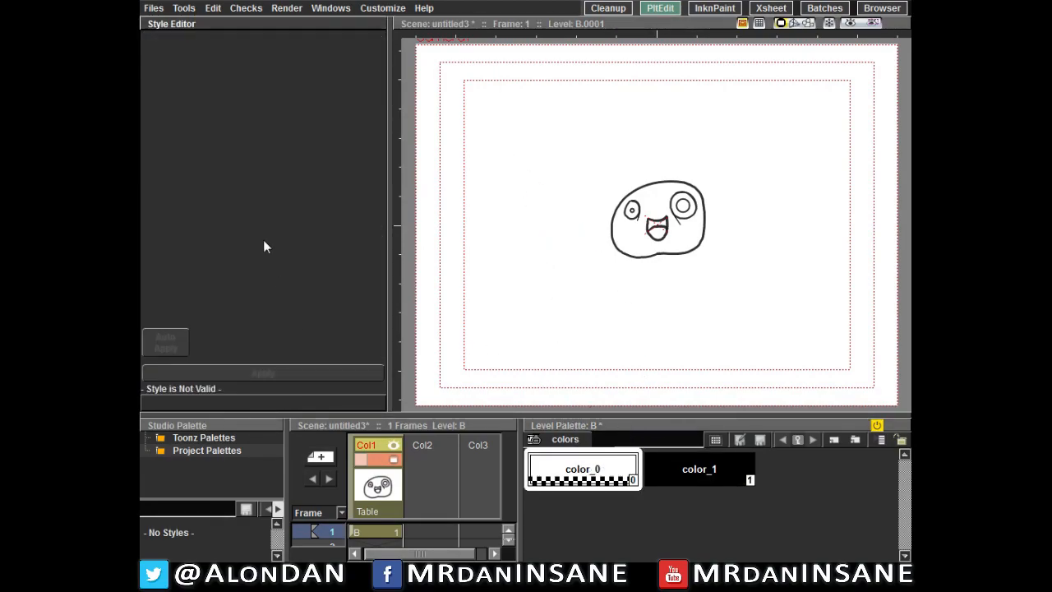
click(648, 464)
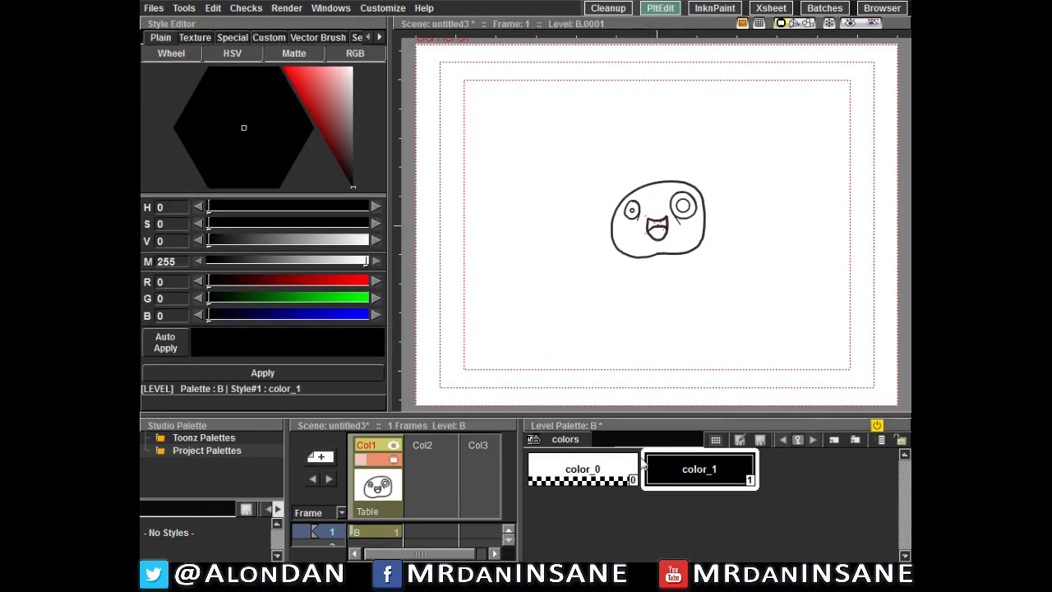
click(634, 466)
click(650, 466)
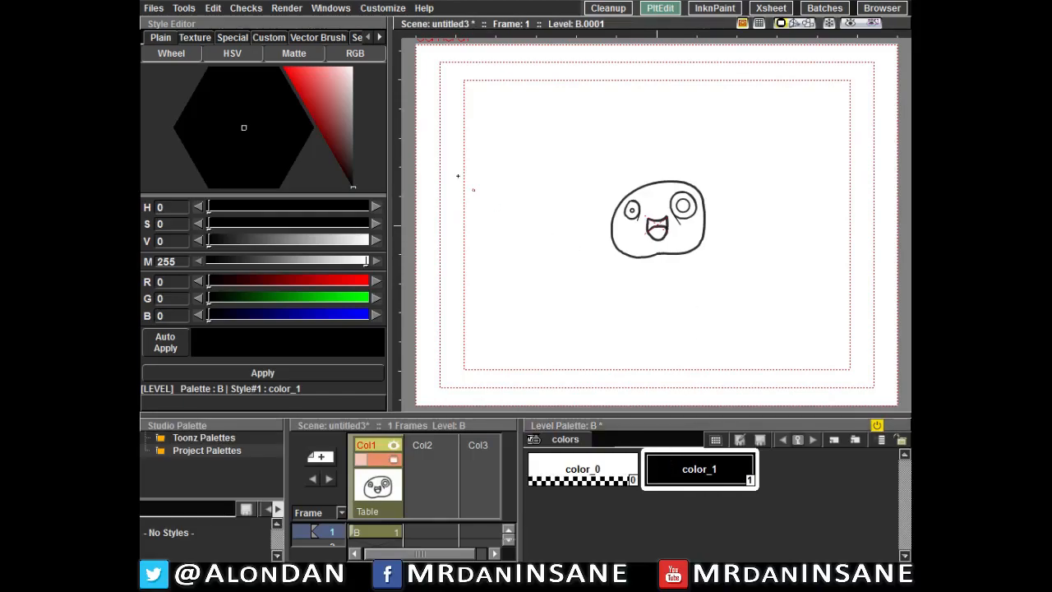
Step: Set color_1 to pure red (R 255, G 0, B 0) and apply it to the drawing
mouse_move(349, 163)
mouse_down()
mouse_move(306, 87)
mouse_move(325, 100)
mouse_up()
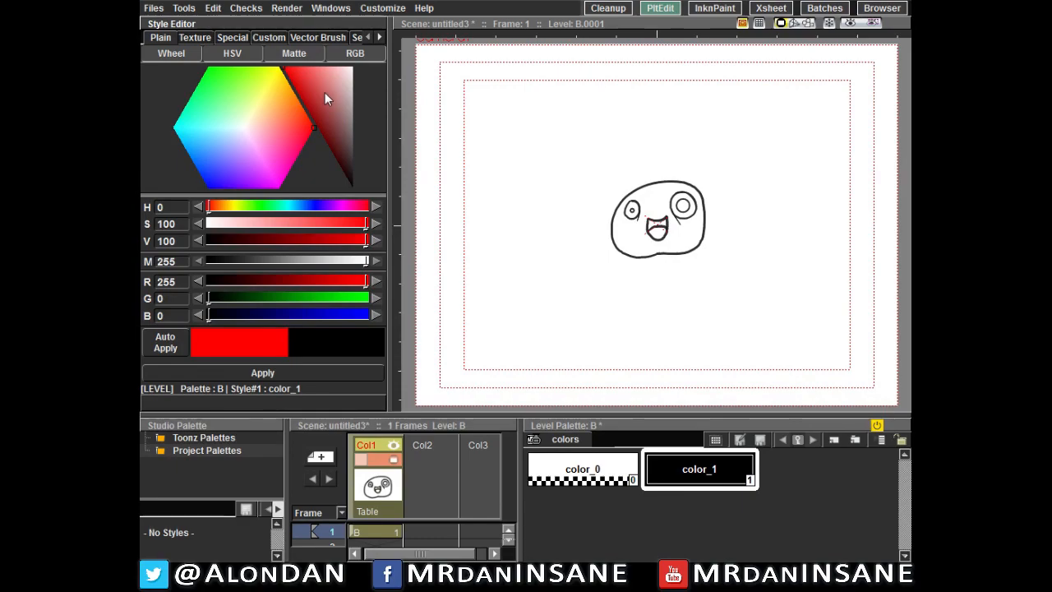
drag(342, 140, 314, 127)
click(295, 372)
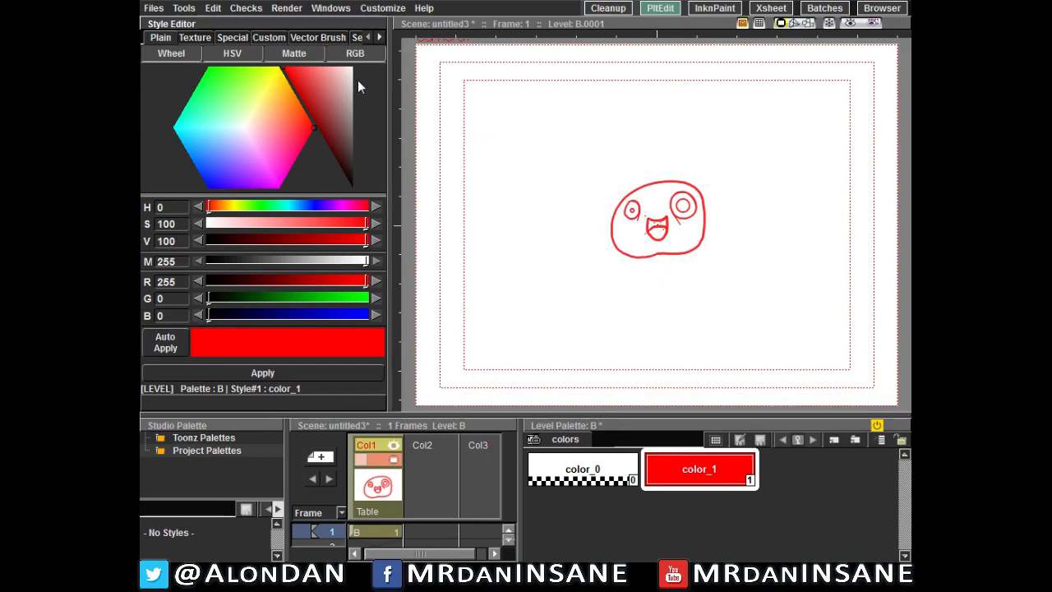
Step: Turn on Auto Apply and recolor color_1 to a muted red (H 0, S 67, V 77)
drag(331, 88, 352, 187)
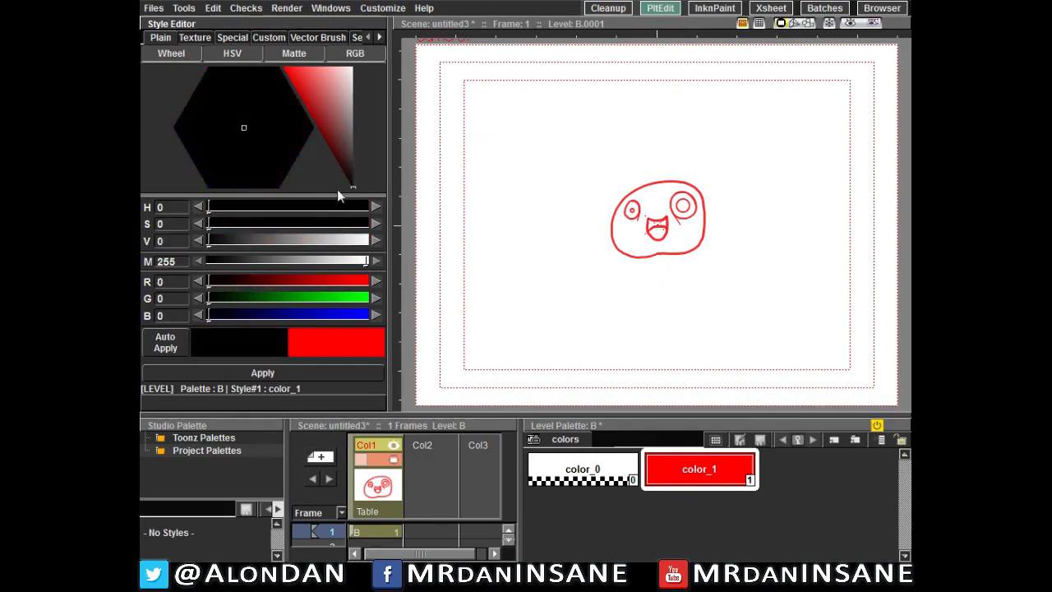
click(171, 341)
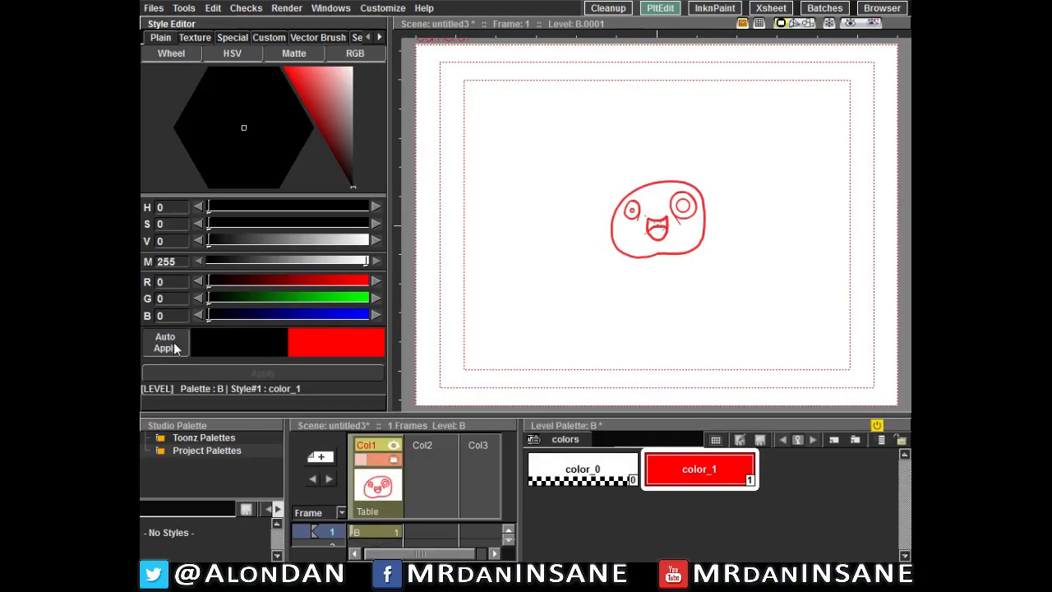
click(349, 156)
mouse_move(349, 156)
mouse_down()
mouse_move(335, 140)
mouse_move(338, 86)
mouse_move(349, 78)
mouse_move(331, 153)
mouse_move(315, 92)
mouse_up()
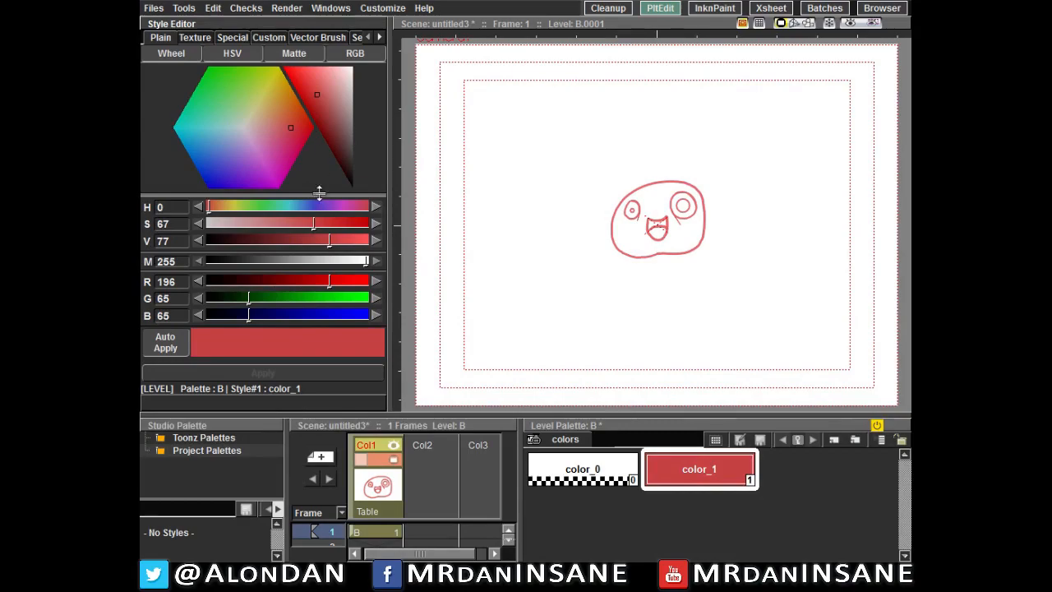
Step: Shift color_1's hue to 239 and darken the style to black (R 0, G 0, B 0)
click(313, 211)
mouse_move(313, 211)
mouse_down()
mouse_move(324, 206)
mouse_move(313, 207)
mouse_up()
drag(349, 138, 354, 187)
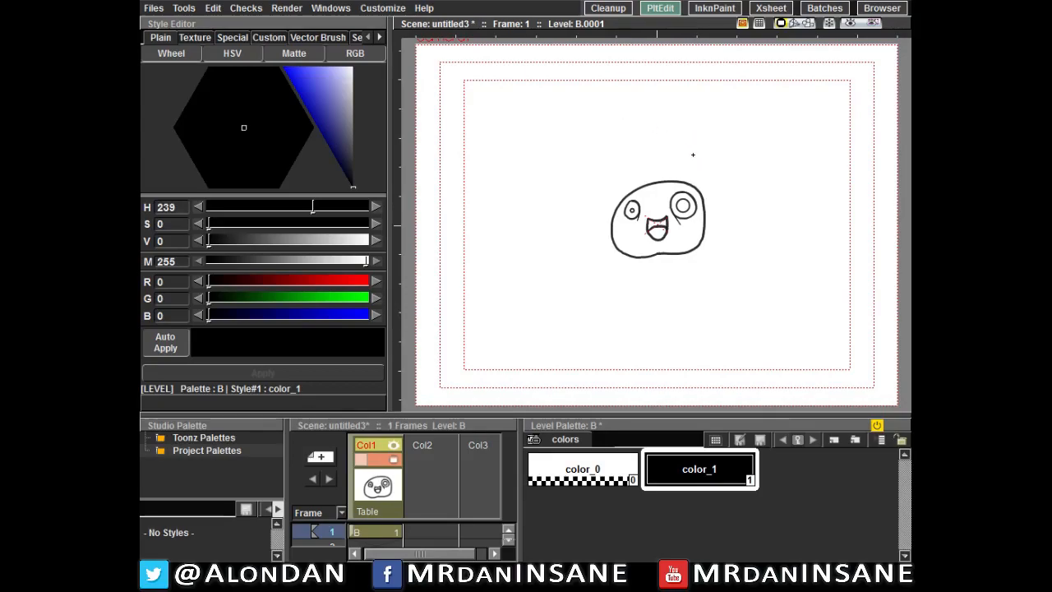
Step: Add a new style after color_1 in the level palette and select it
scroll(693, 155, up, 2)
mouse_move(695, 148)
mouse_down()
mouse_move(699, 122)
mouse_move(706, 158)
mouse_up()
click(737, 456)
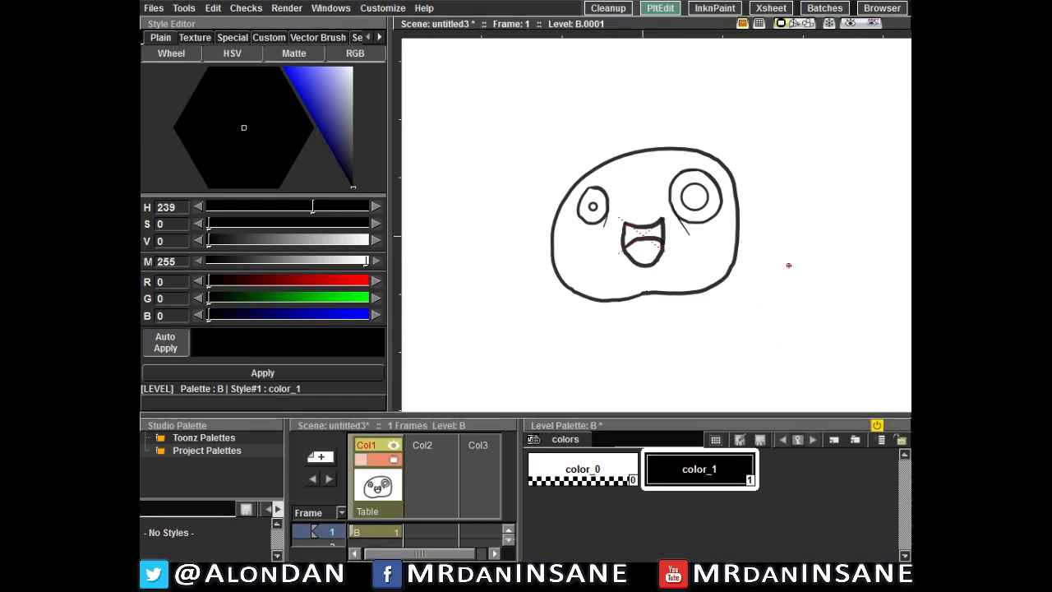
click(834, 441)
click(776, 464)
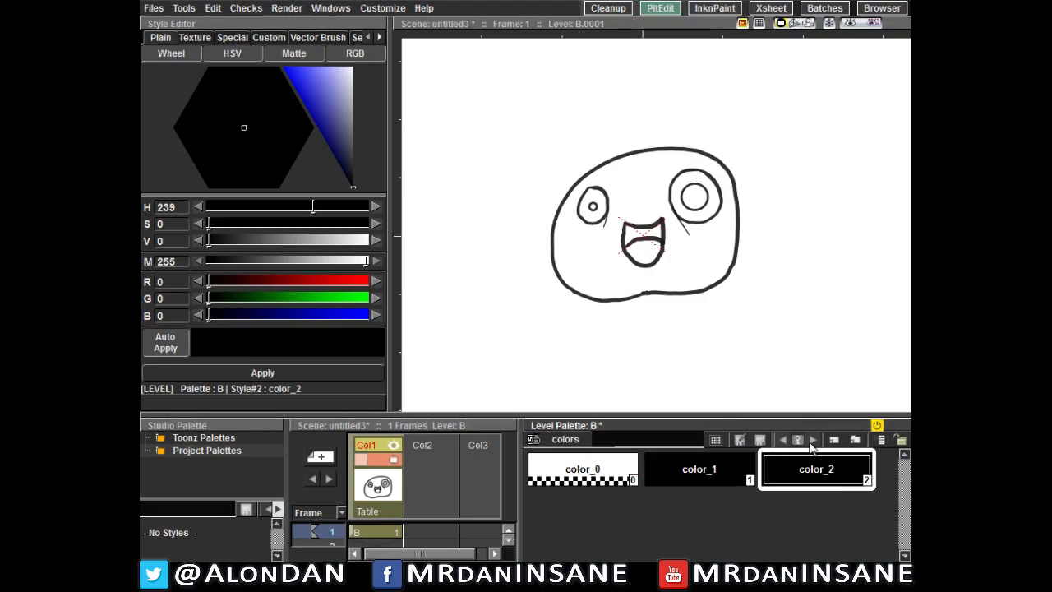
Step: Switch between color_1 and color_2 to compare the two palette styles, finishing with color_2 selected
click(732, 458)
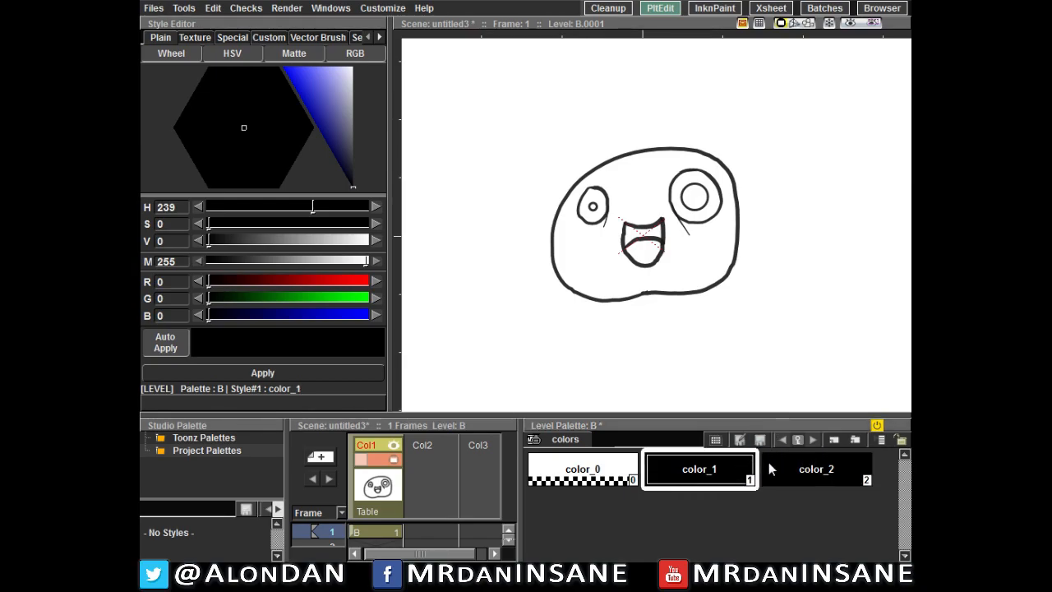
click(810, 465)
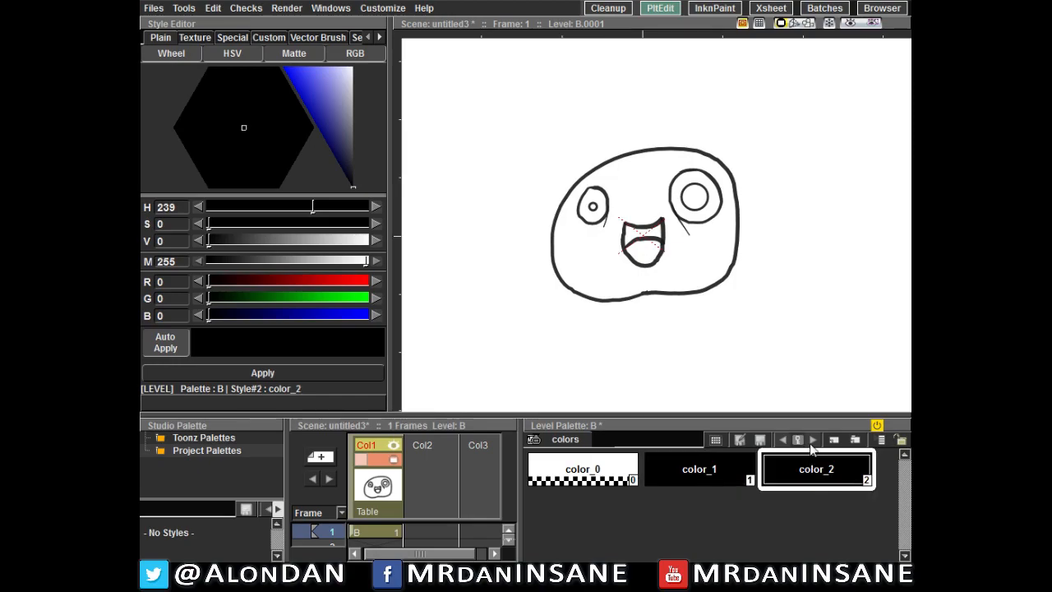
click(729, 457)
click(792, 462)
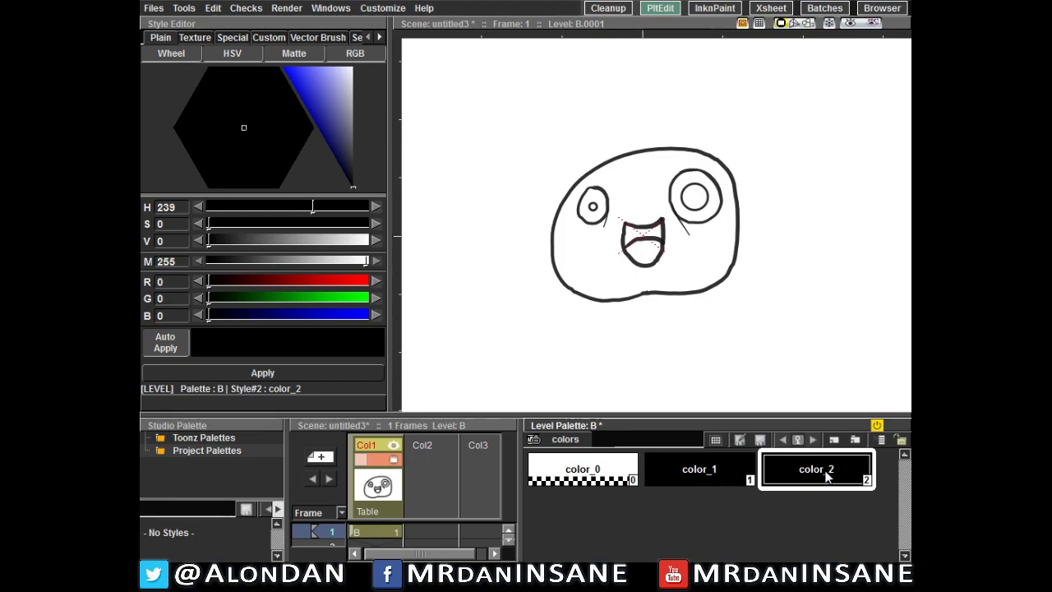
Step: Rename the color_1 style to "Outline"
click(703, 475)
double_click(705, 478)
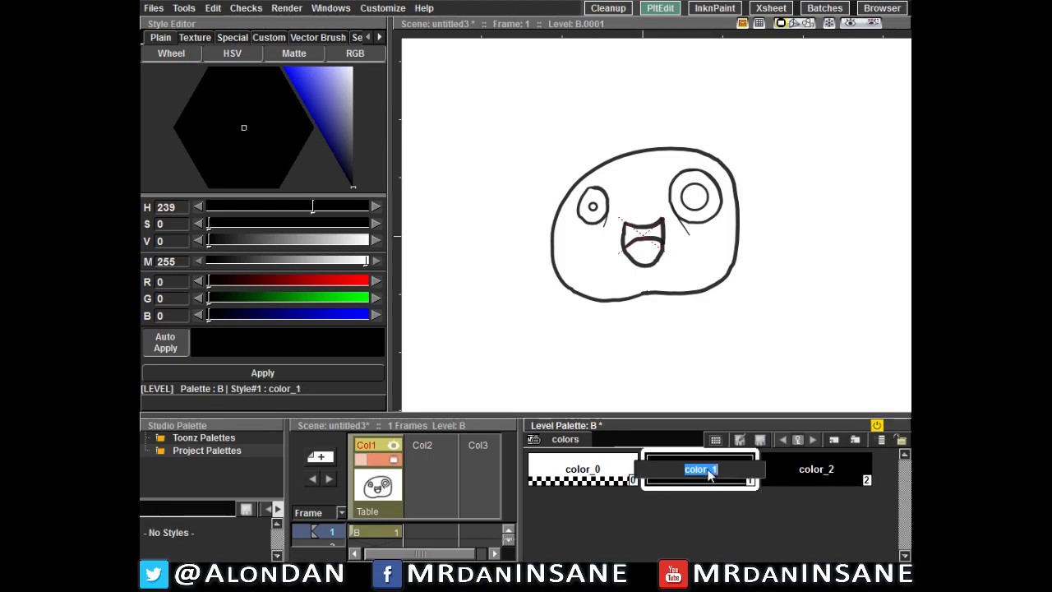
text(Outline)
key(Return)
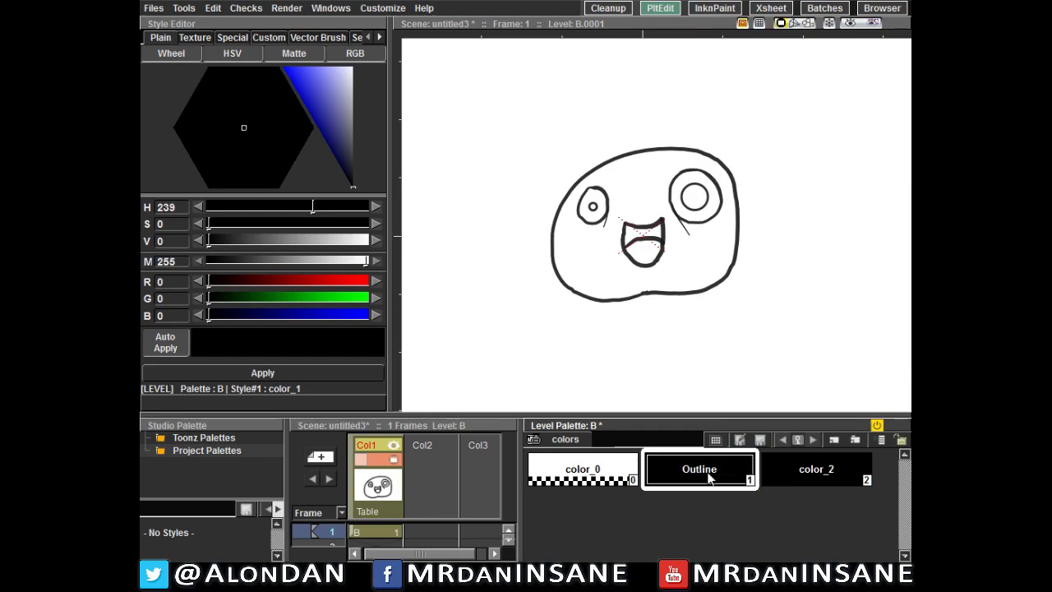
Step: Rename the color_2 style to "Skin"
click(810, 470)
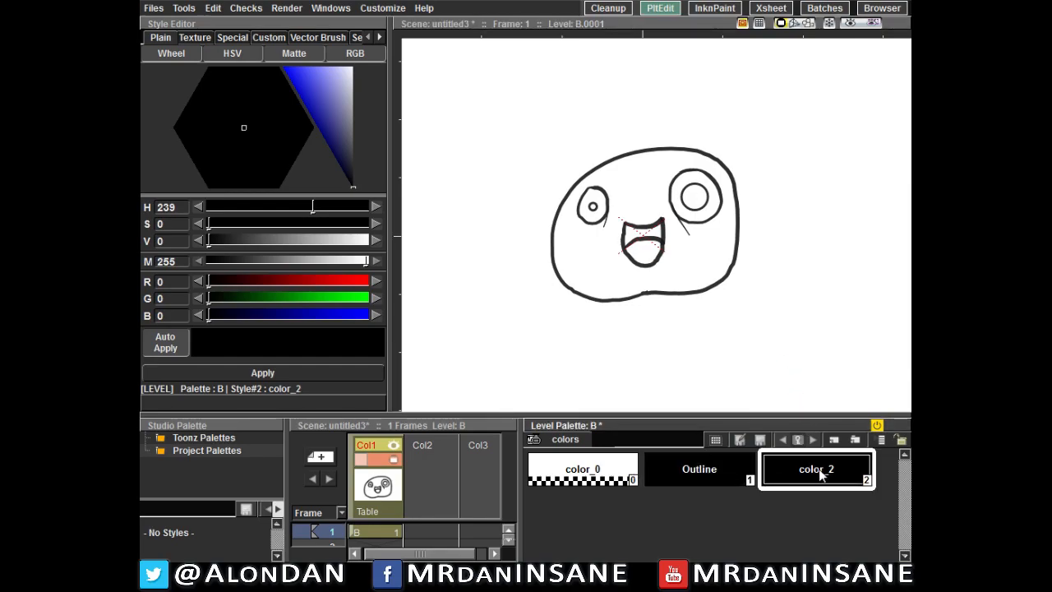
double_click(818, 471)
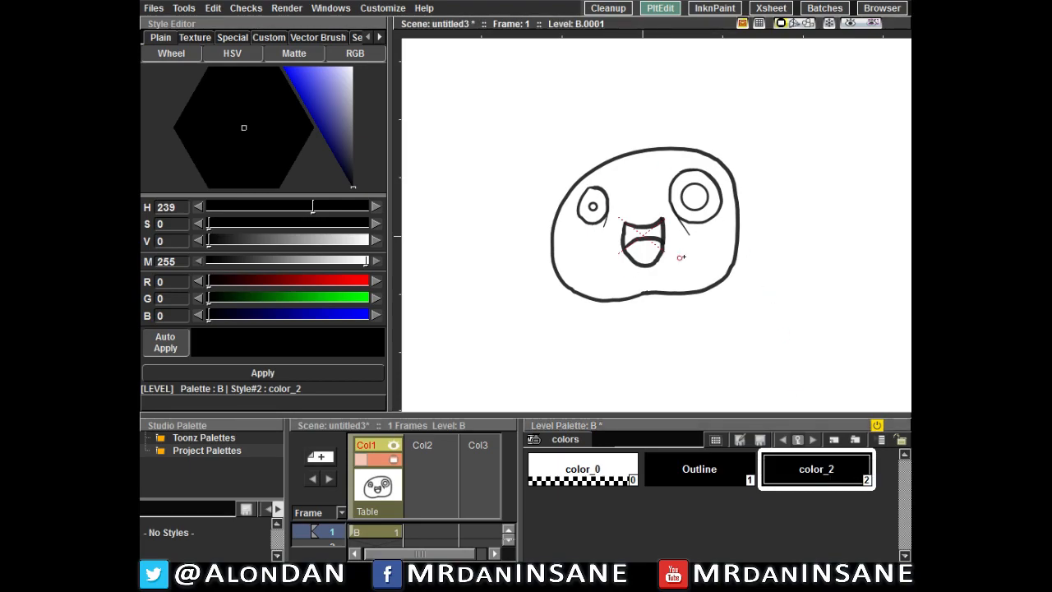
double_click(817, 472)
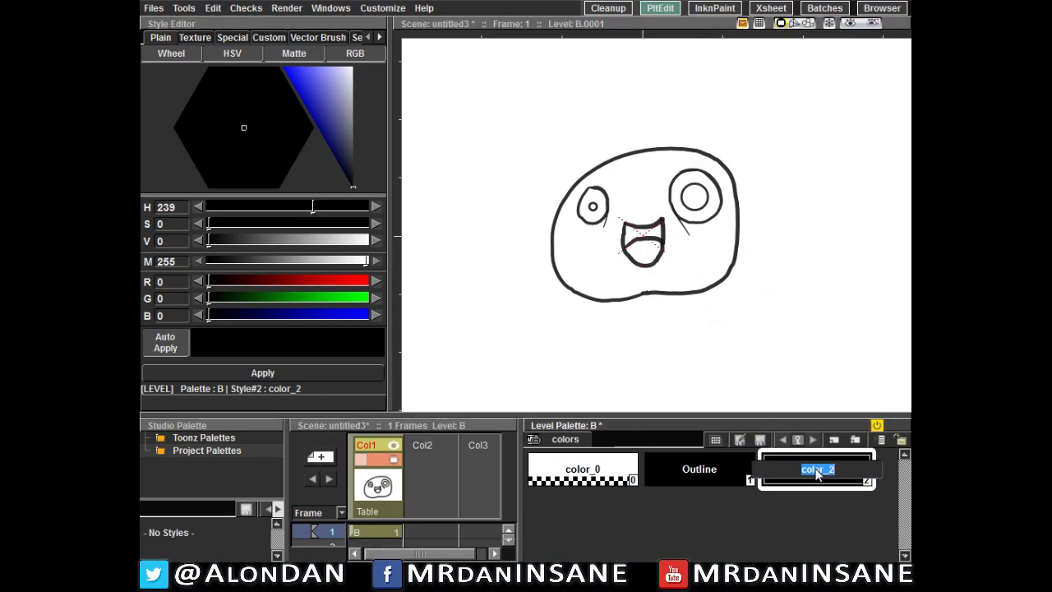
text(skin)
key(Return)
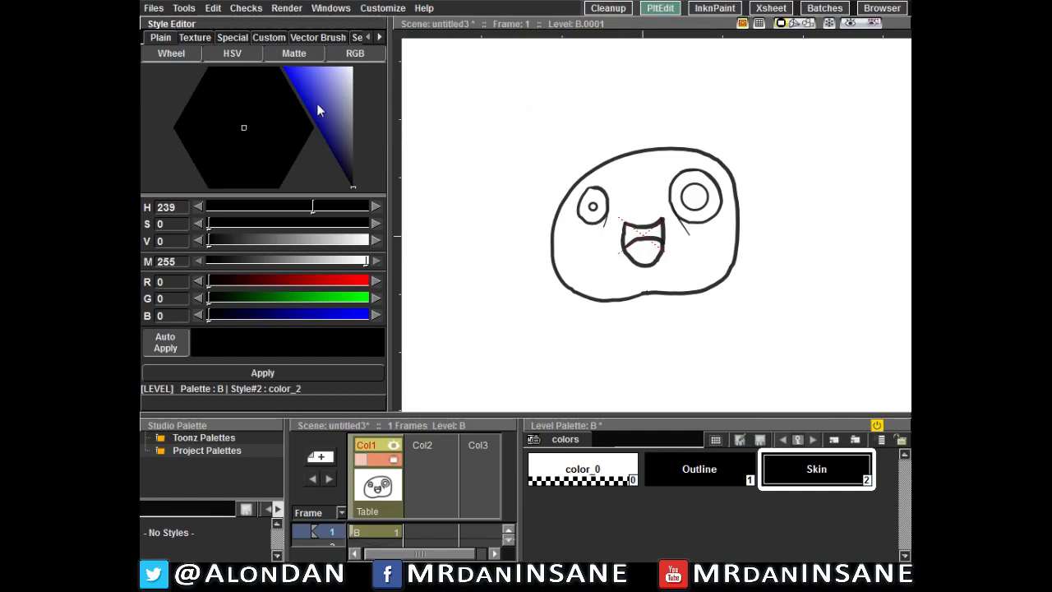
Step: Set the Skin style to a soft blue (H 239, S 41, V 80) and fill the head with it
drag(325, 116, 321, 88)
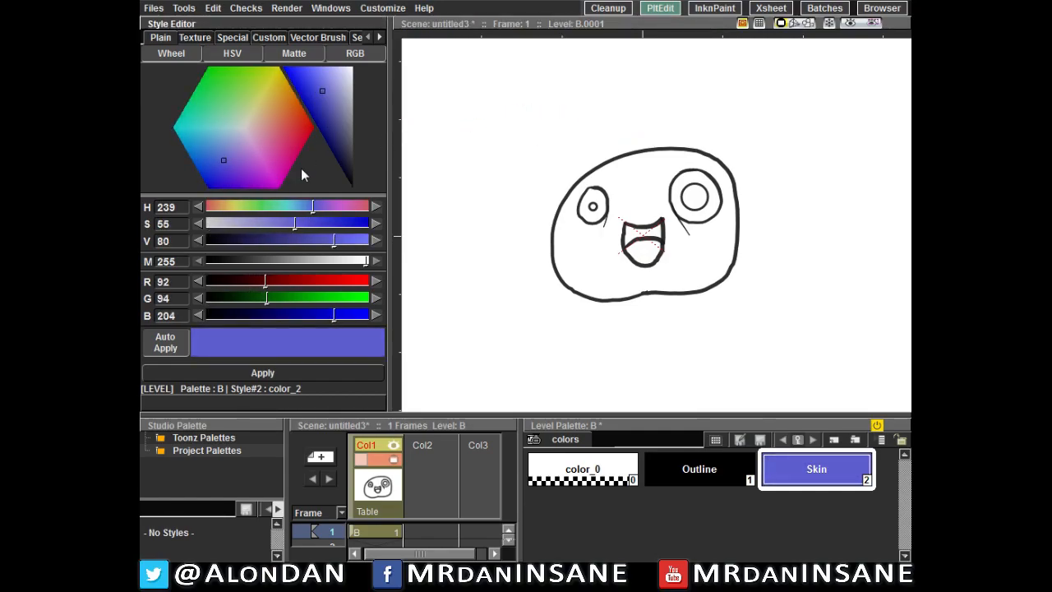
drag(296, 223, 274, 222)
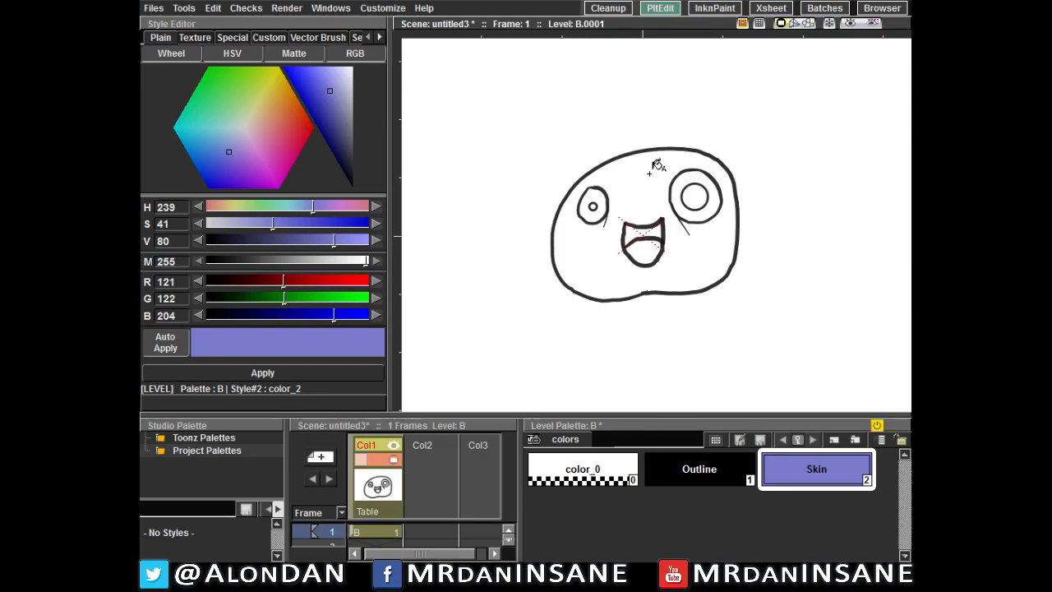
click(657, 156)
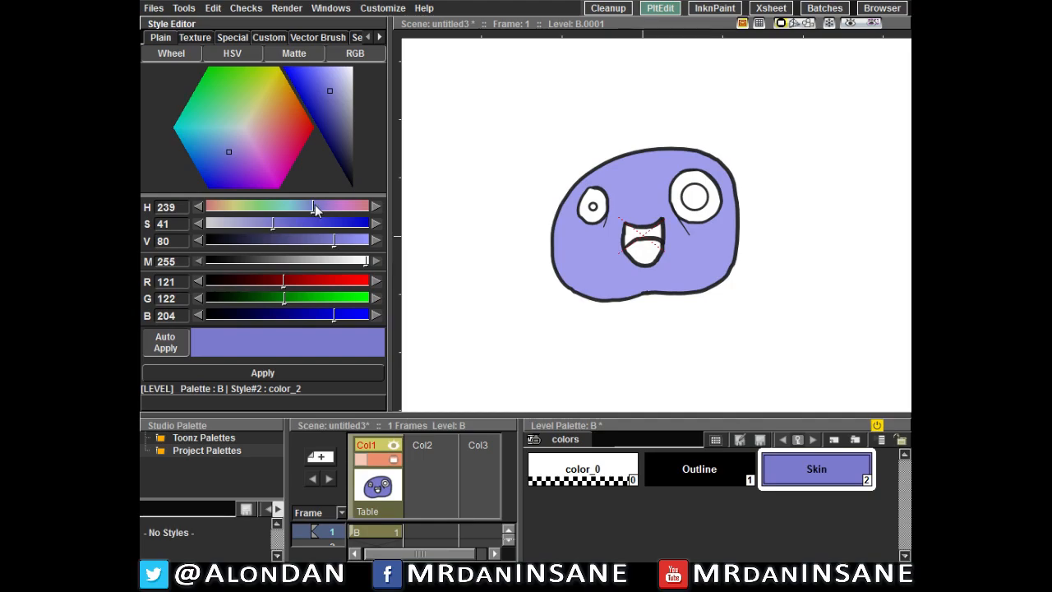
Step: Recolor the Skin style to green (H 106, S 69, V 80)
click(231, 100)
drag(231, 96, 231, 85)
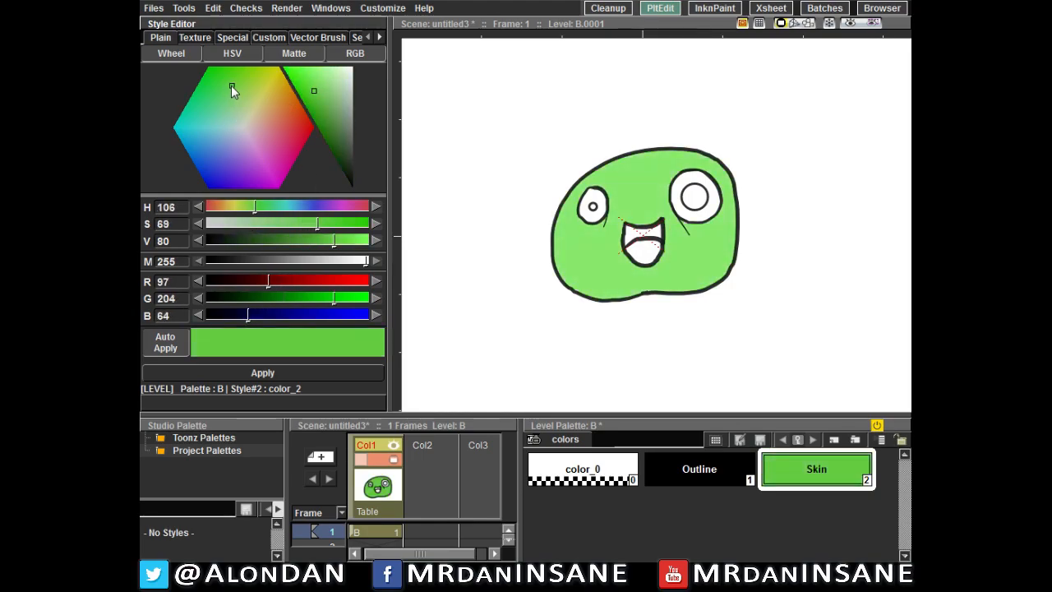
Step: Recolor the Skin style to dark green (H 115, S 61, V 35)
click(332, 95)
mouse_move(332, 95)
mouse_down()
mouse_move(347, 124)
mouse_move(340, 146)
mouse_move(328, 138)
mouse_move(336, 146)
mouse_up()
drag(229, 96, 228, 97)
drag(284, 226, 307, 228)
mouse_move(263, 239)
mouse_down()
mouse_move(255, 246)
mouse_move(263, 240)
mouse_up()
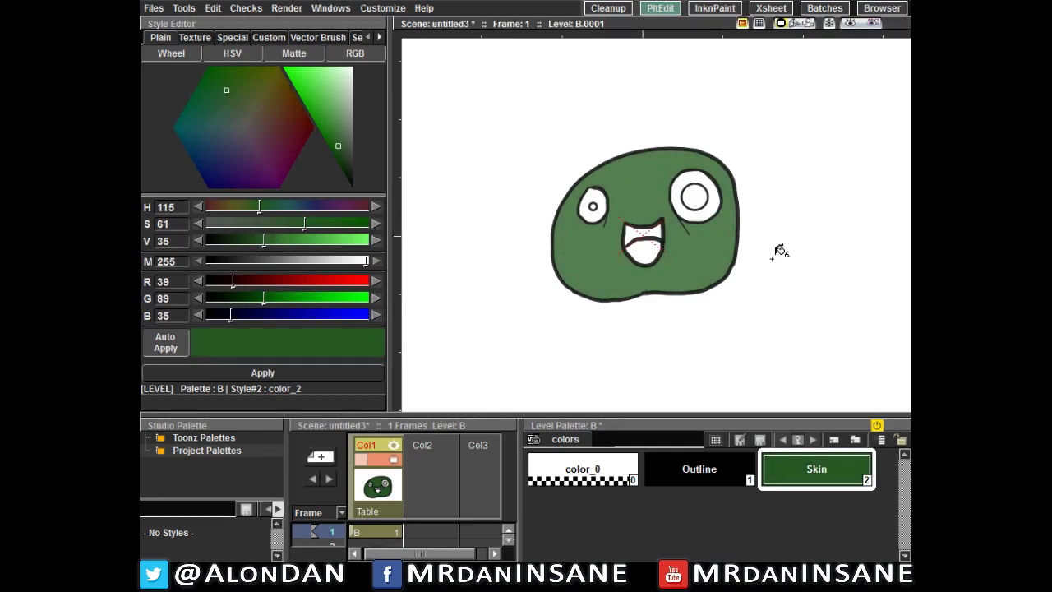
Step: Check the colors of the Skin and Outline styles in the level palette
click(815, 461)
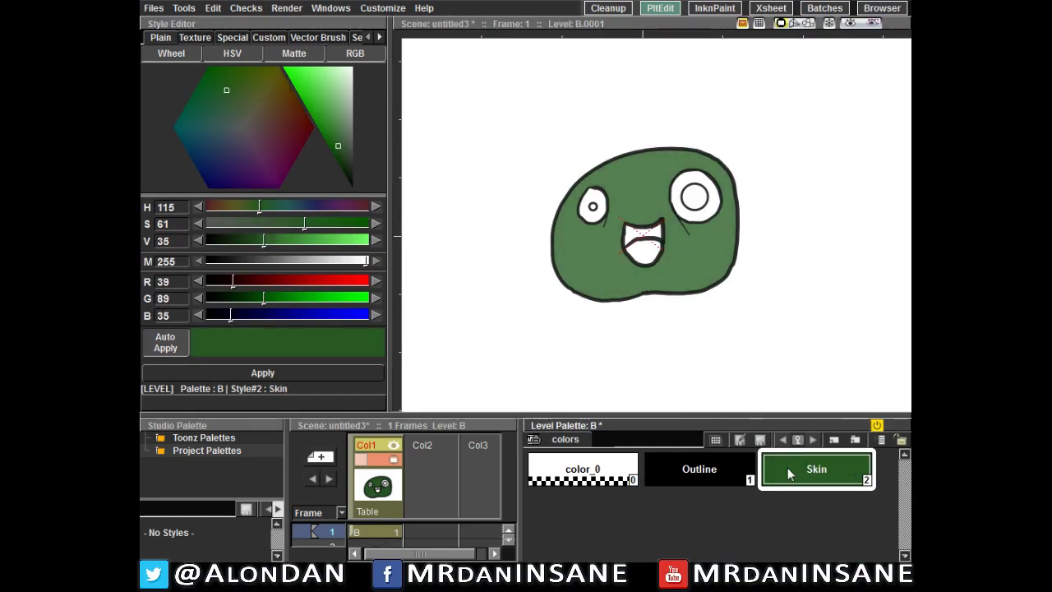
click(722, 460)
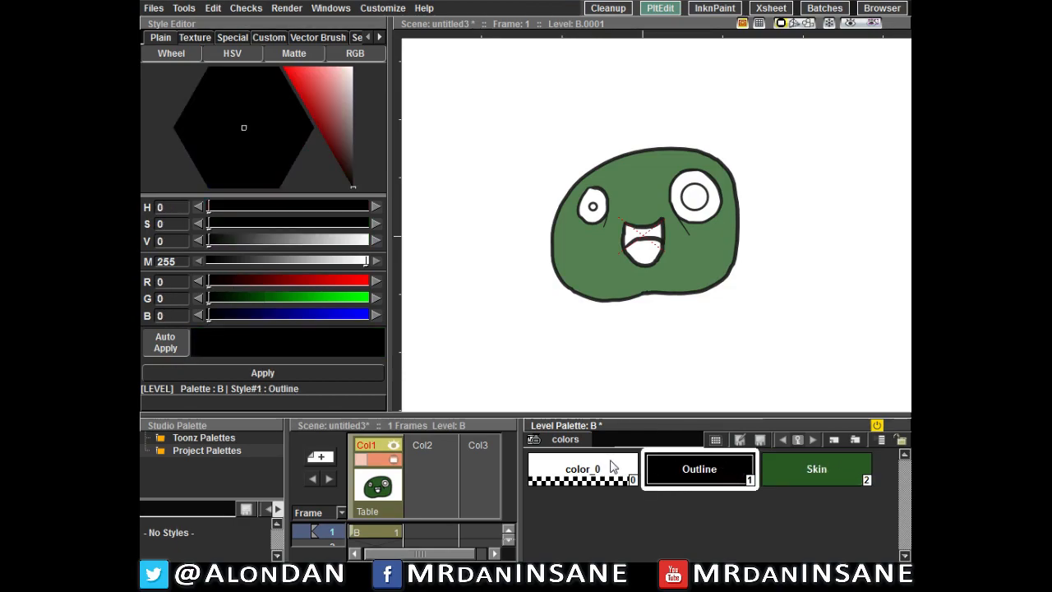
click(859, 471)
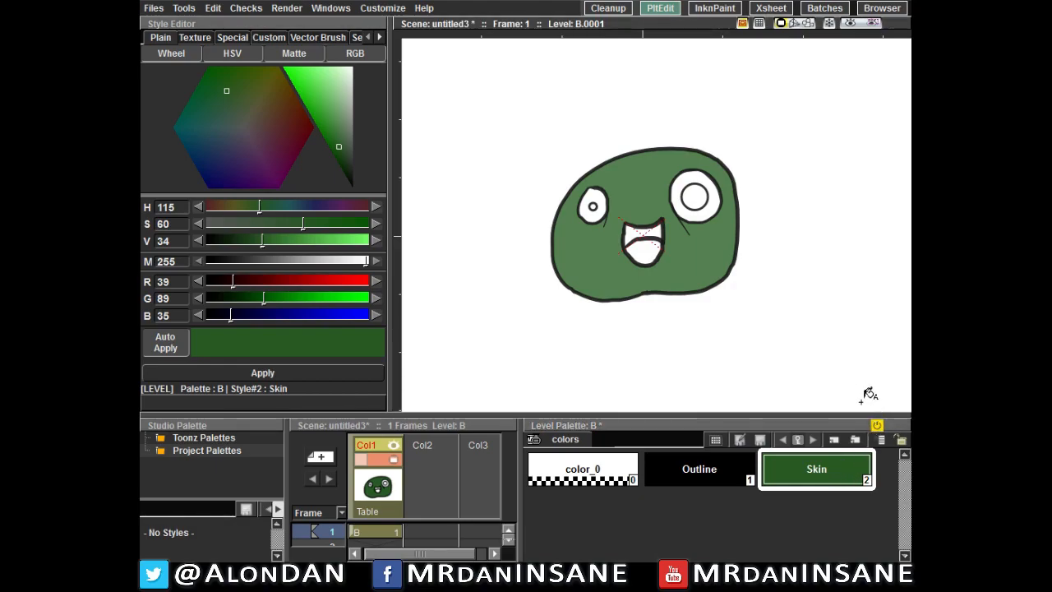
Step: Preview the level palette as small and large thumbnails, and switch it to List View with the Skin style selected
click(879, 439)
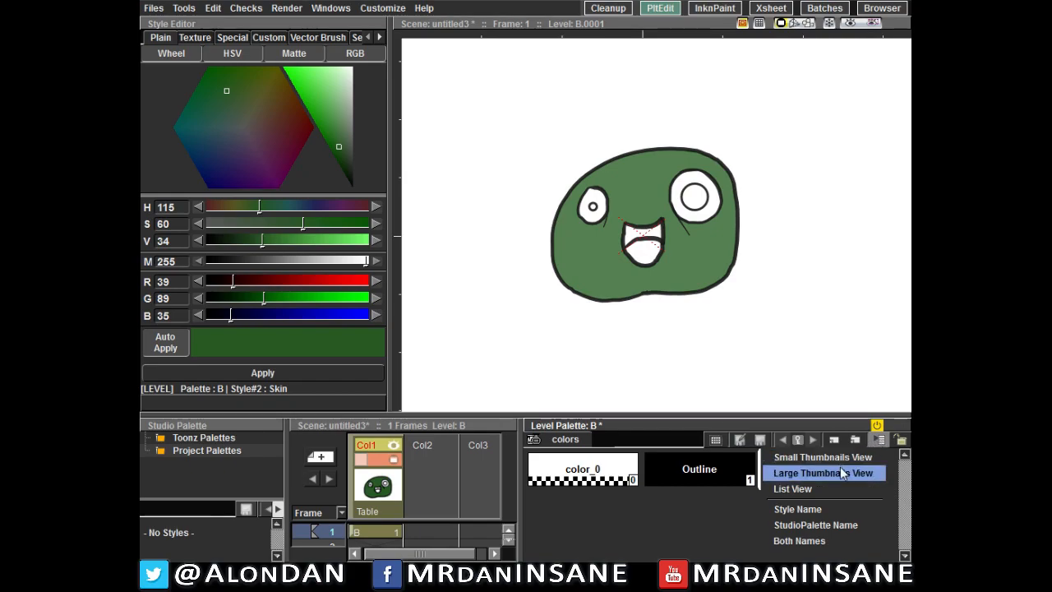
click(847, 456)
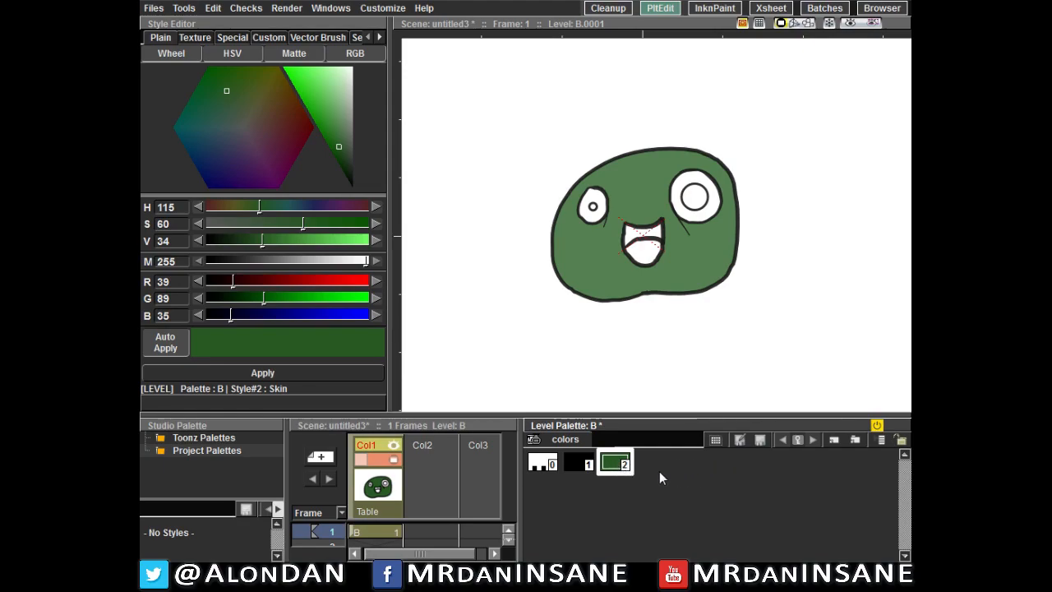
click(880, 441)
click(863, 473)
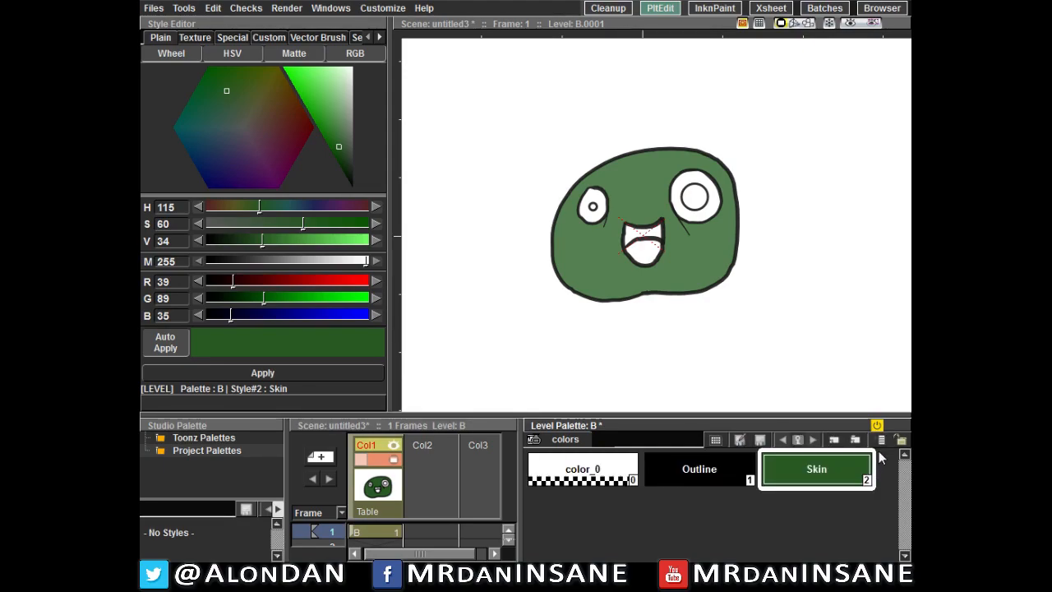
click(878, 440)
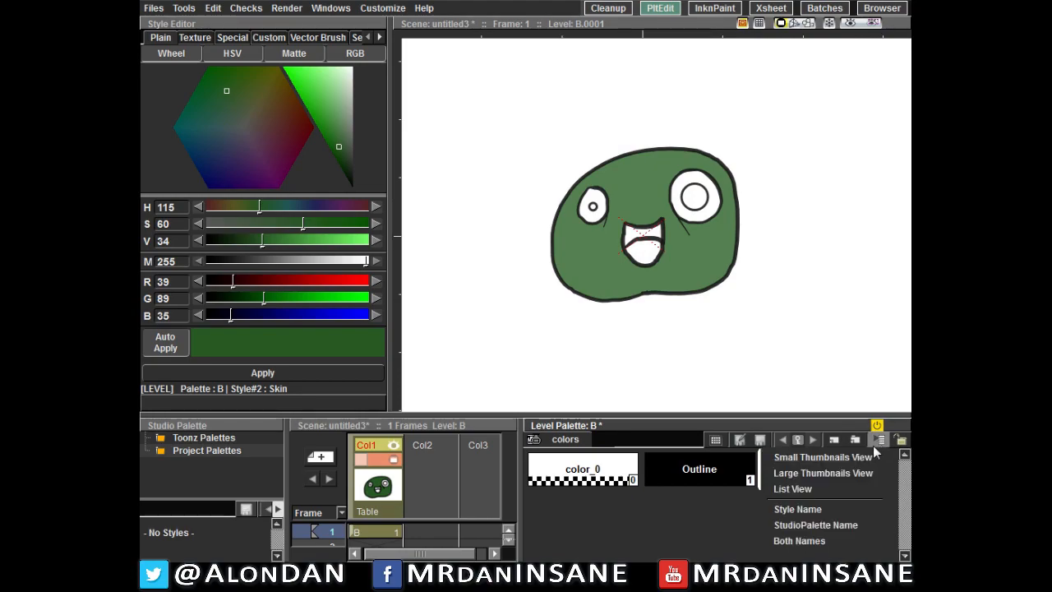
click(834, 491)
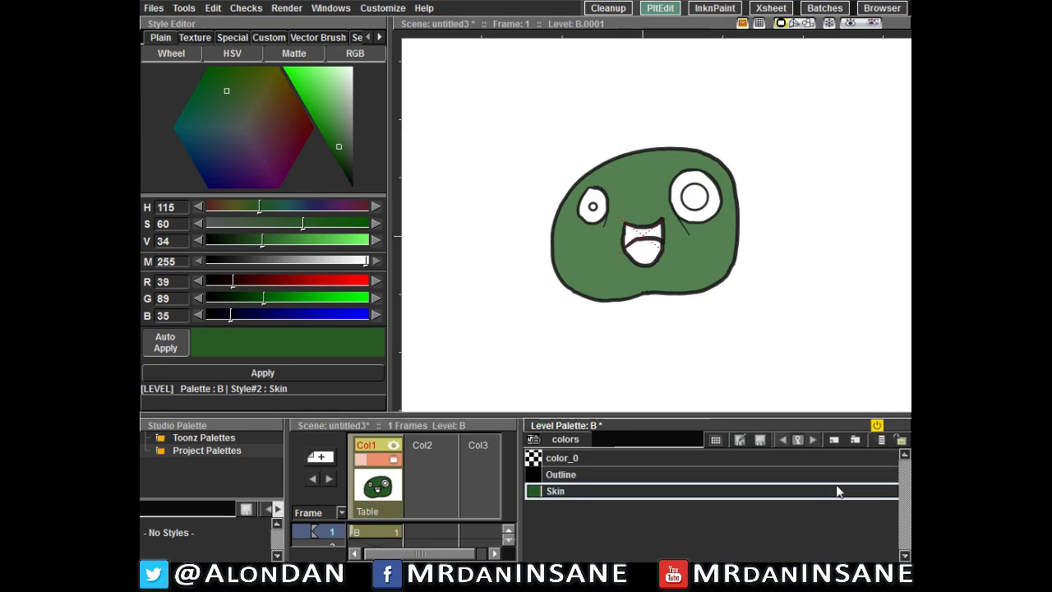
click(536, 476)
click(542, 492)
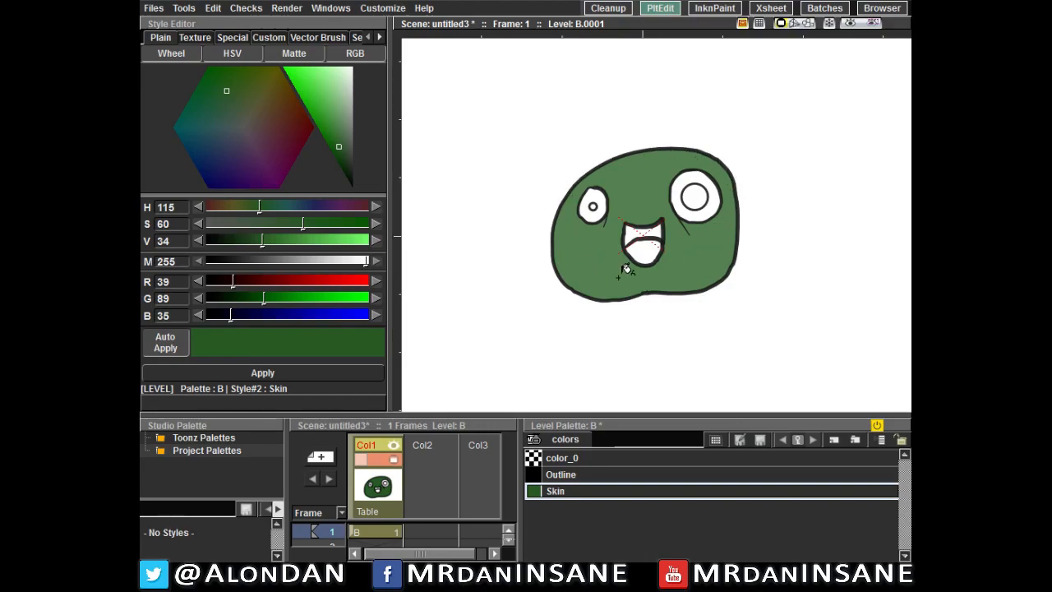
click(331, 9)
mouse_move(379, 175)
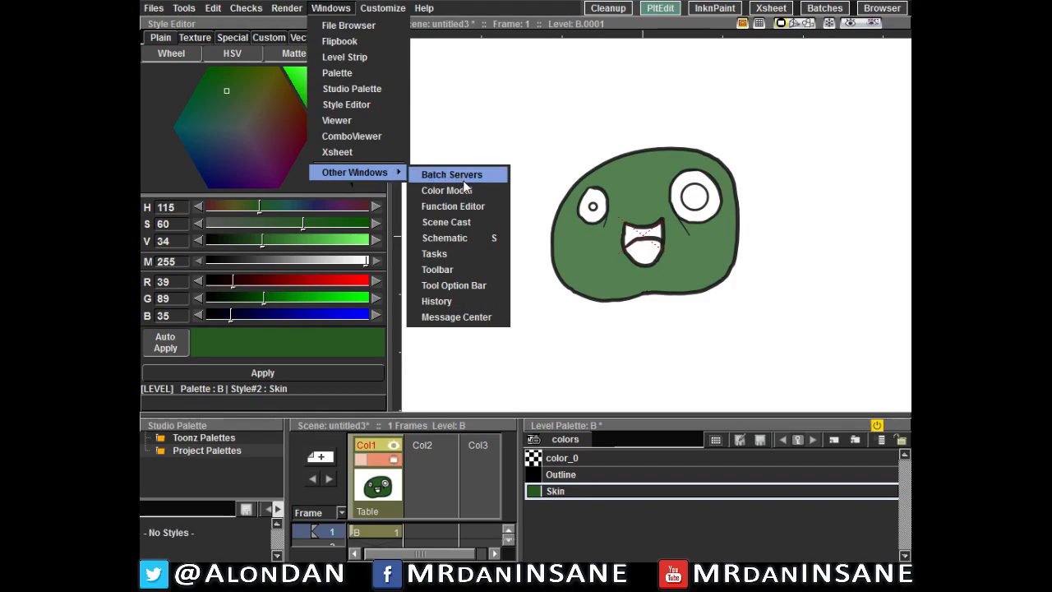
click(384, 10)
click(388, 12)
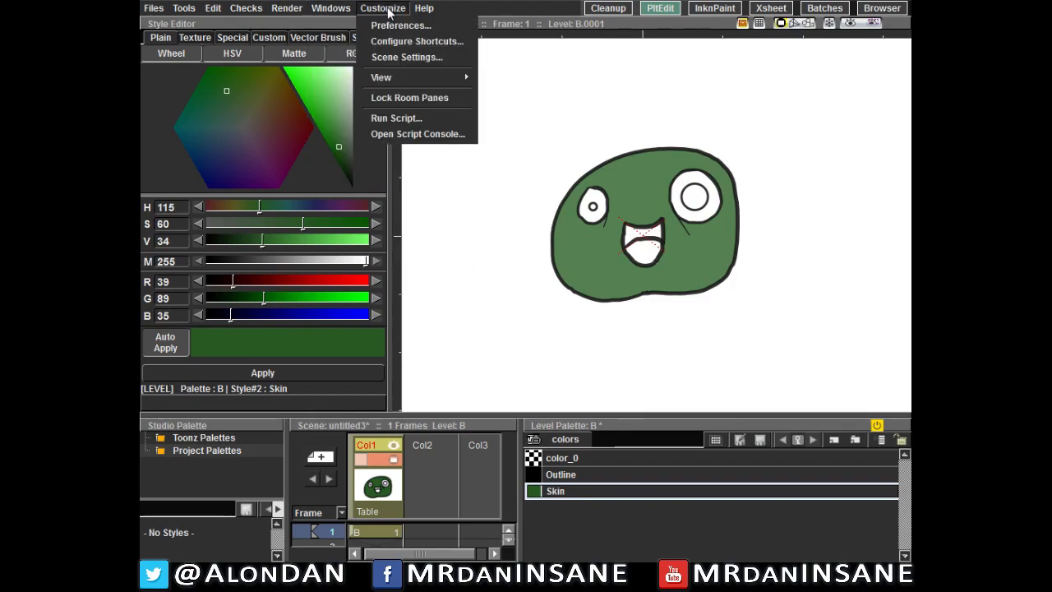
click(386, 10)
Step: Look at the Color Model window in the Cleanup room and return to the PltEdit room
click(596, 6)
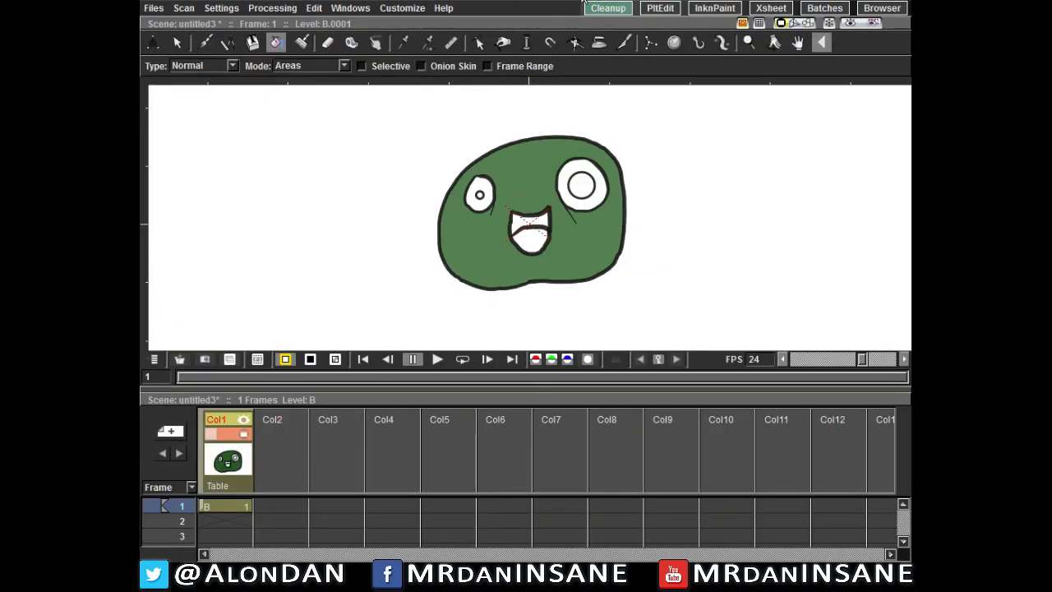
click(401, 8)
mouse_move(439, 78)
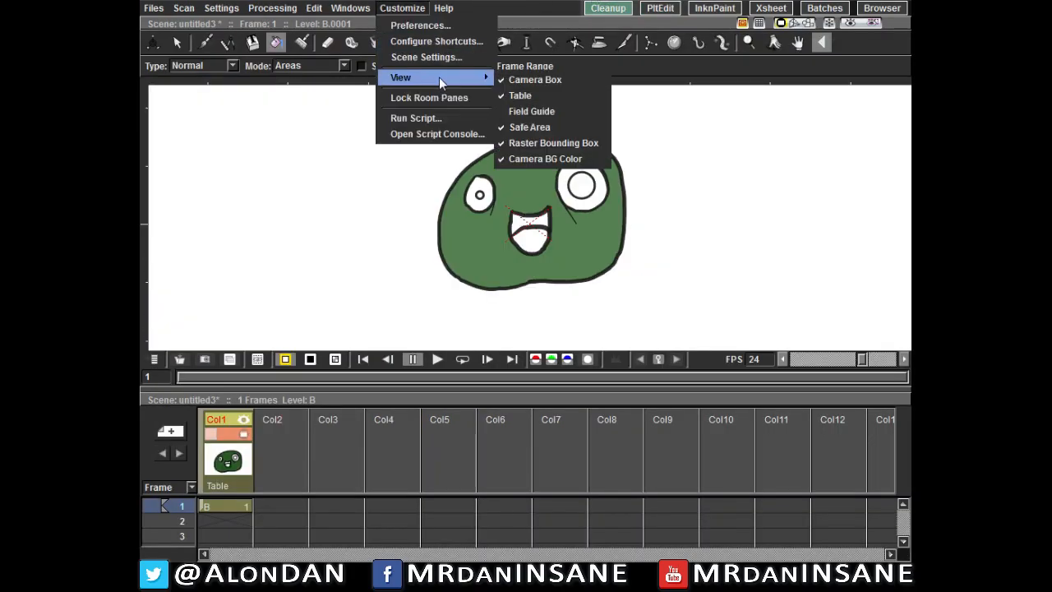
mouse_move(351, 7)
mouse_move(382, 97)
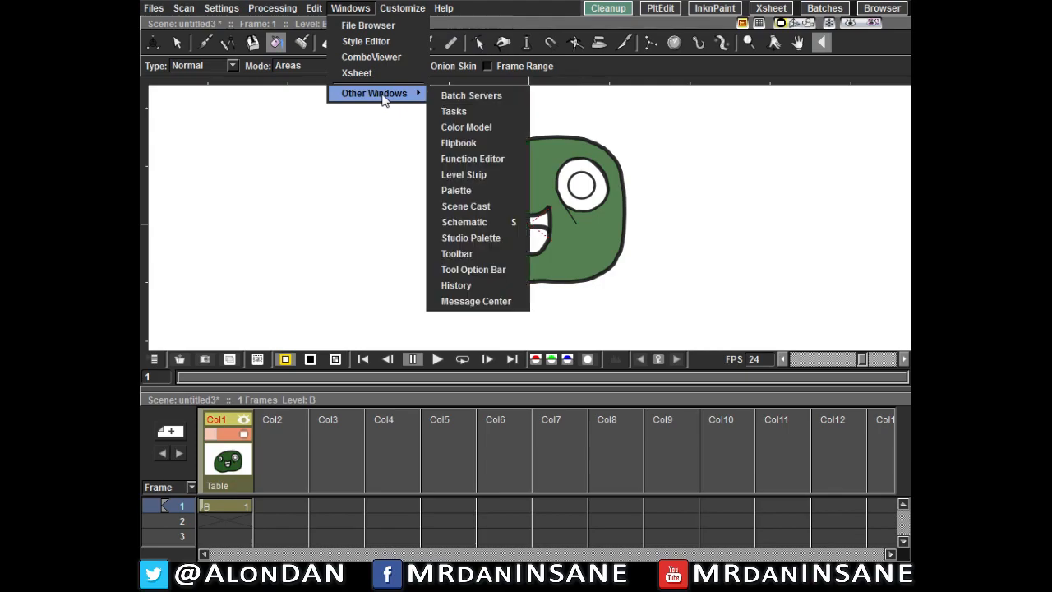
click(492, 128)
drag(563, 178, 779, 113)
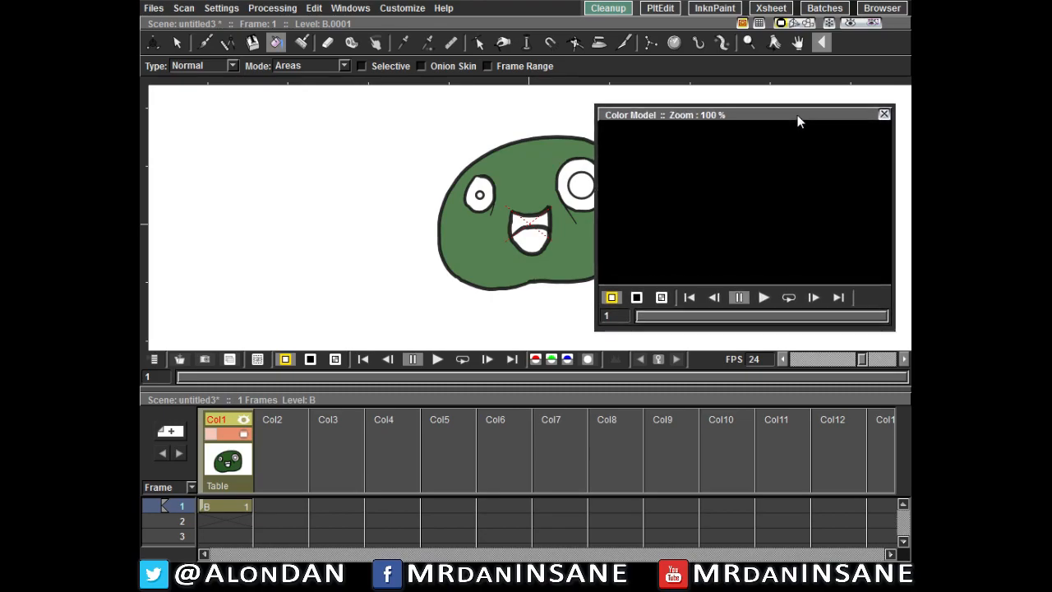
click(883, 113)
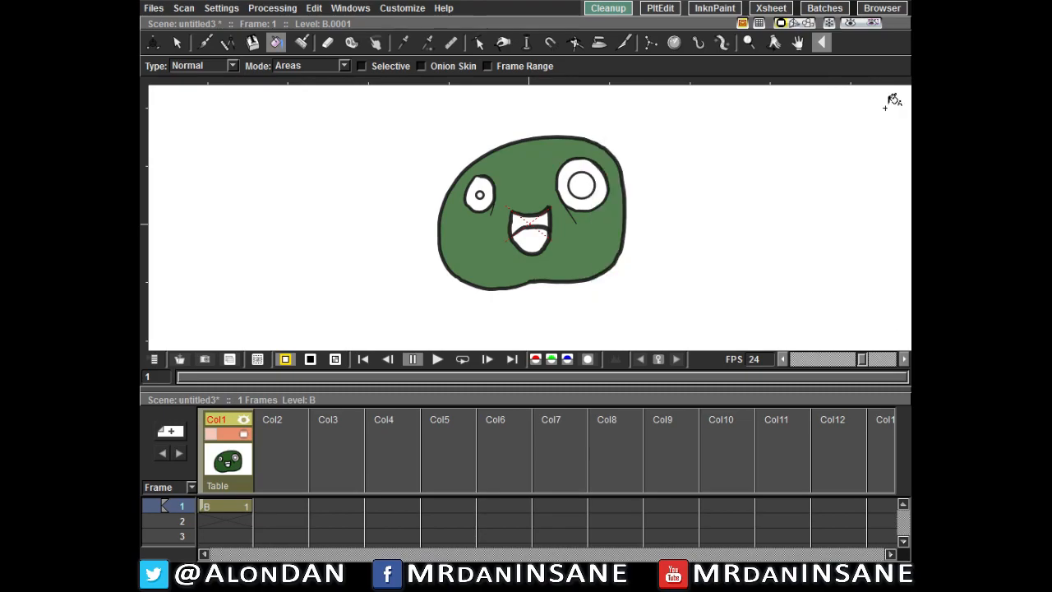
click(662, 8)
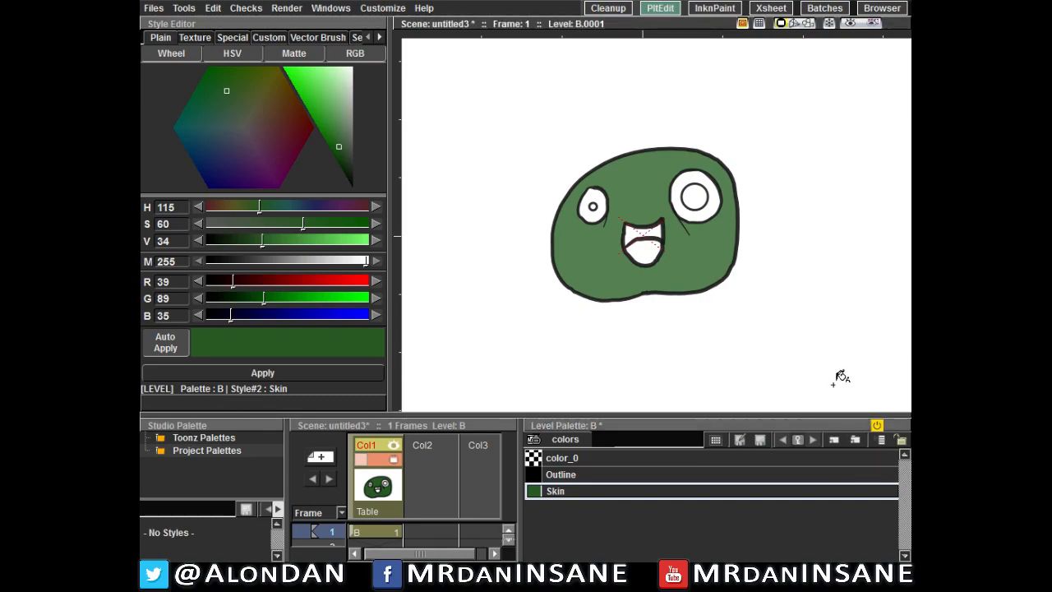
Step: Add a new style to the level palette and name it "Eyes_White"
click(834, 441)
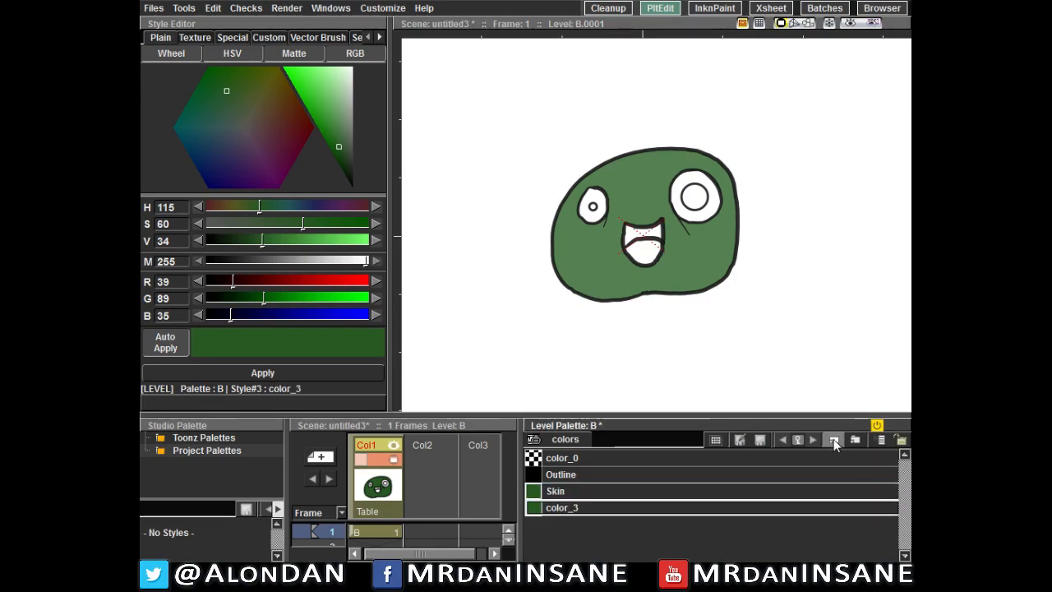
double_click(566, 509)
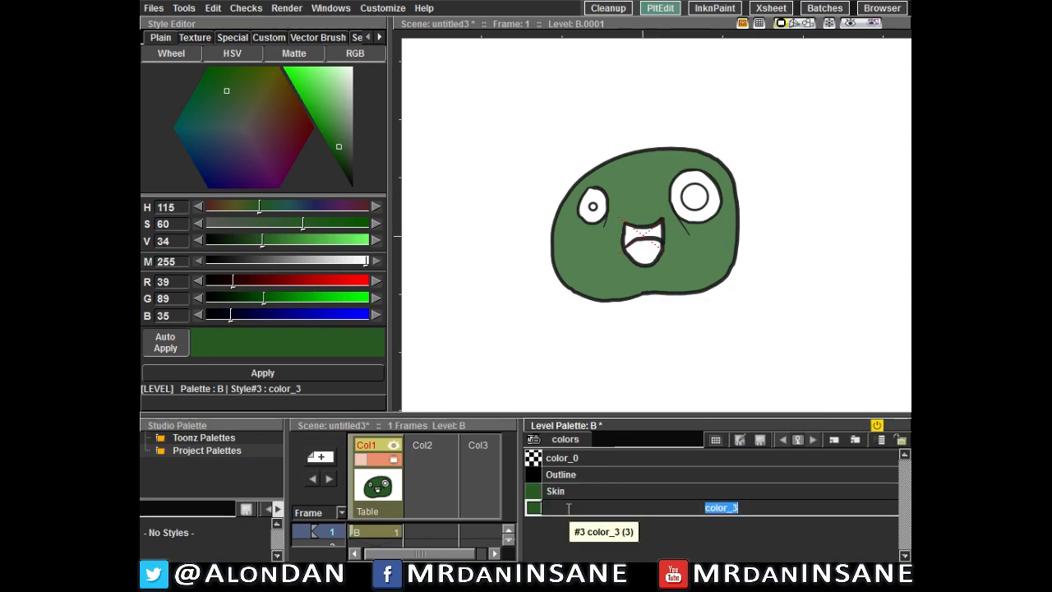
text(Eyes_White)
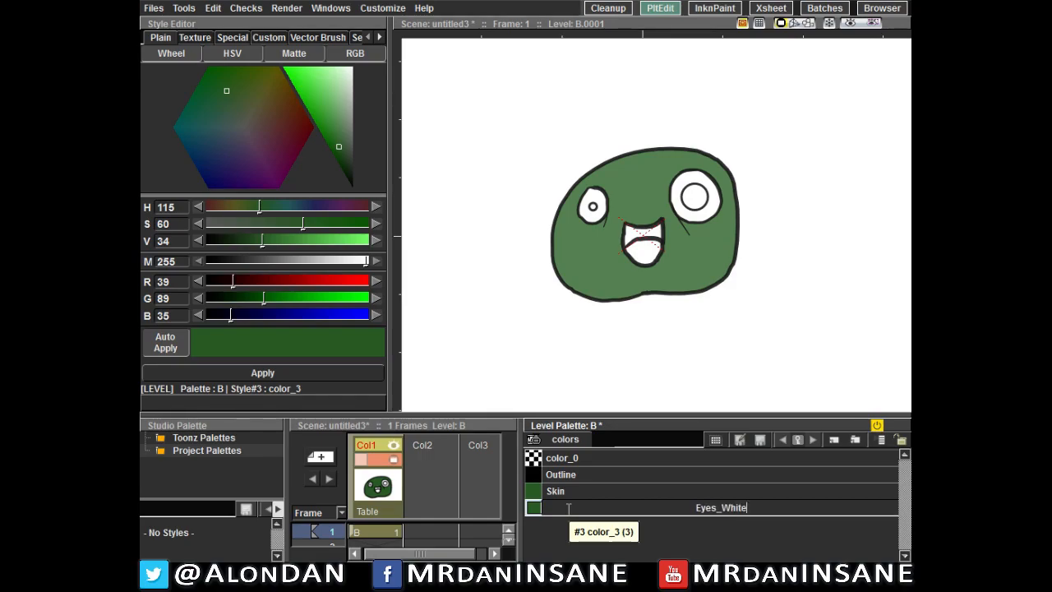
key(Return)
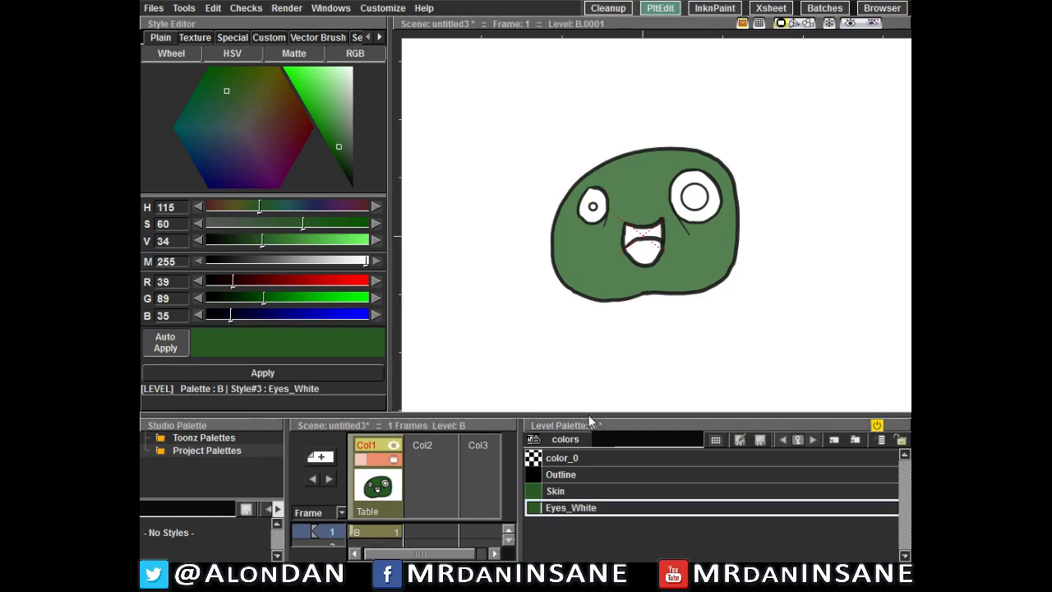
Step: Set the Eyes_White style to a very pale blue (H 197, S 13, V 100)
drag(331, 125, 333, 86)
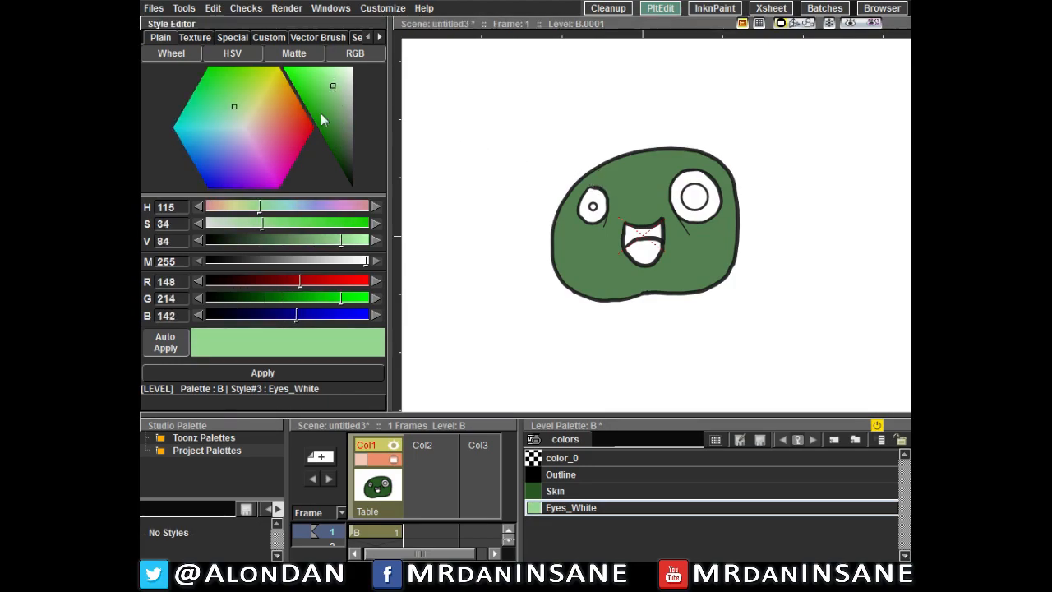
drag(262, 224, 211, 224)
mouse_move(344, 241)
mouse_down()
mouse_move(374, 240)
mouse_move(344, 240)
mouse_up()
drag(212, 223, 218, 223)
mouse_move(220, 147)
mouse_down()
mouse_move(223, 128)
mouse_move(208, 139)
mouse_up()
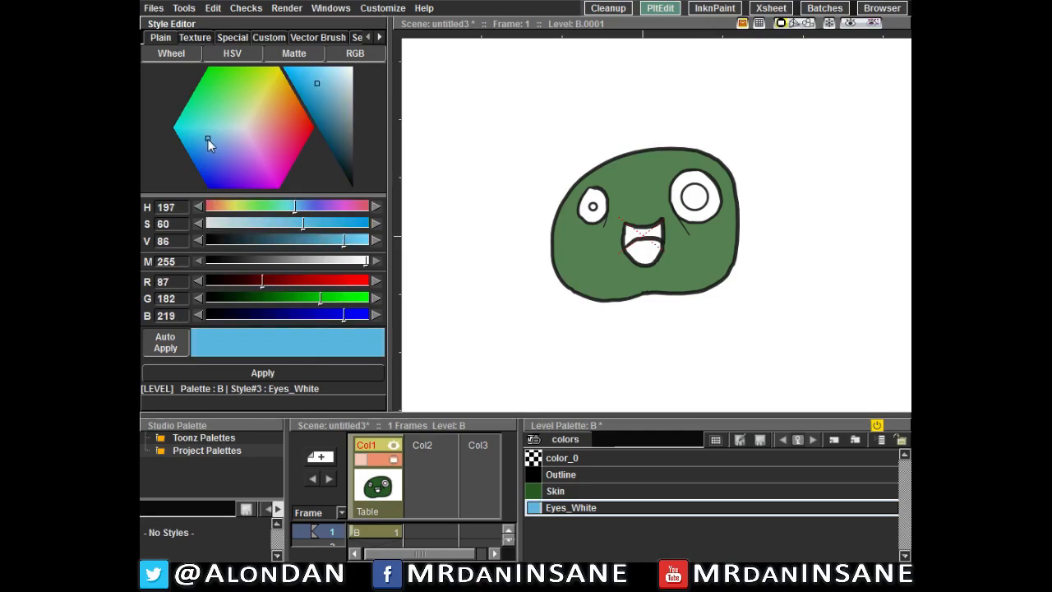
drag(300, 220, 232, 219)
drag(353, 240, 369, 240)
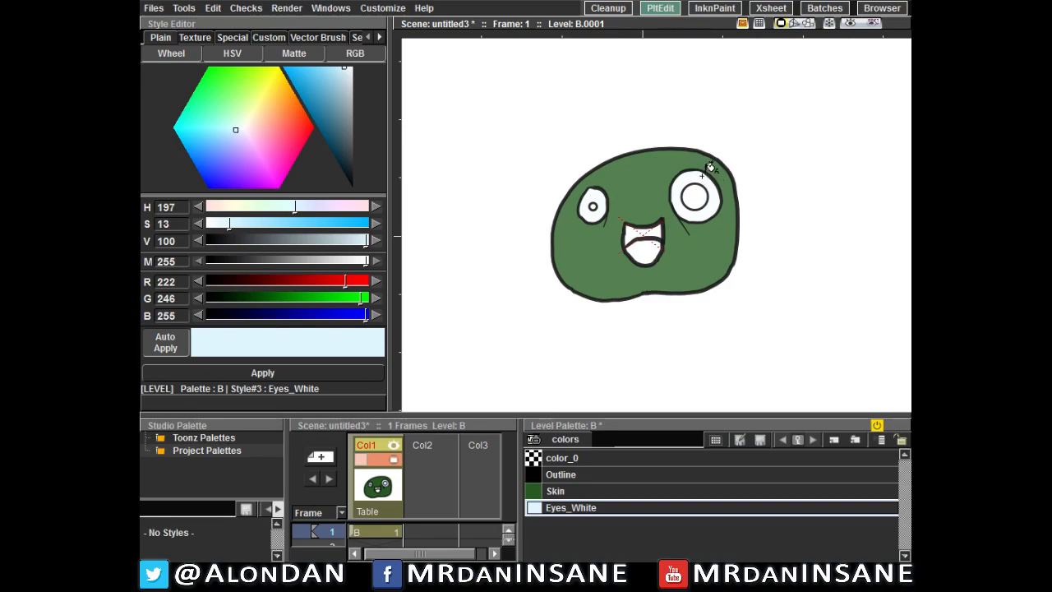
Step: Fill the whites of both eyes with the Eyes_White style and recolor it to red (H 1, S 100, V 100)
scroll(705, 170, up, 4)
scroll(723, 167, down, 2)
click(313, 126)
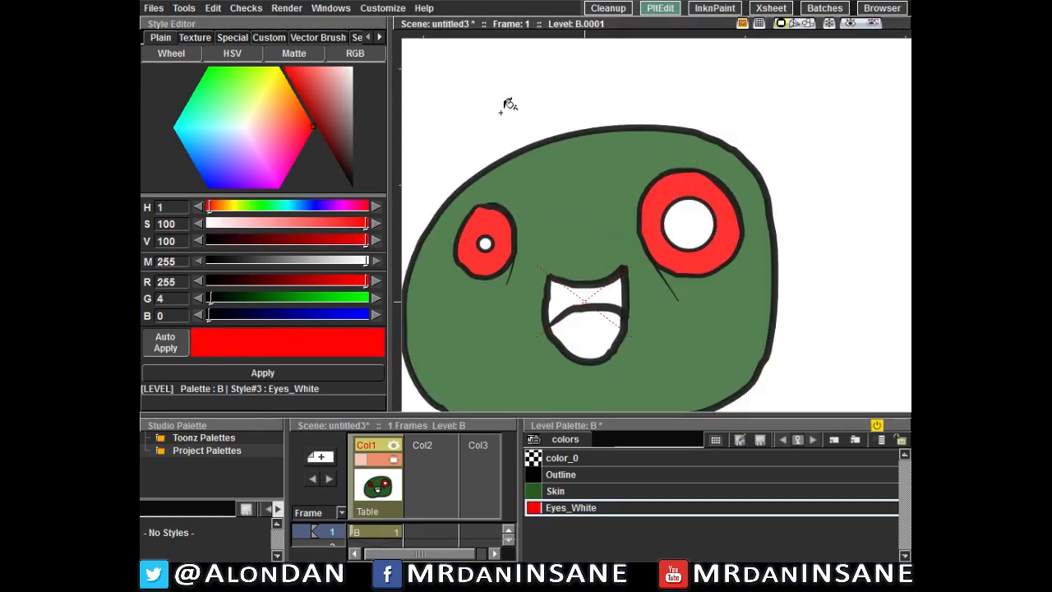
scroll(567, 155, down, 2)
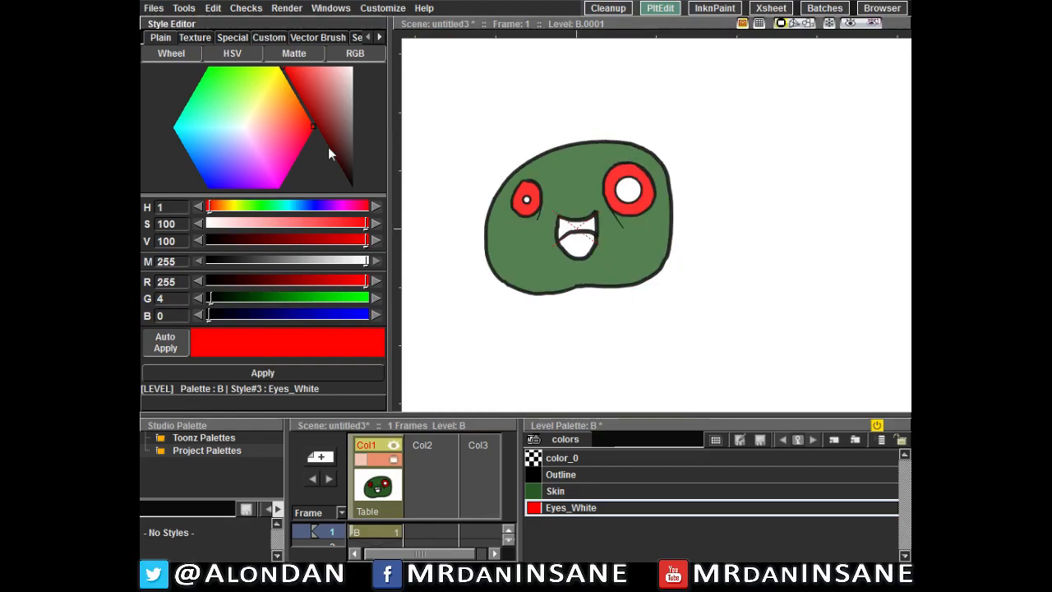
Step: Recolor the Eyes_White style to a light bluish gray (H 199, S 4, V 82)
click(247, 127)
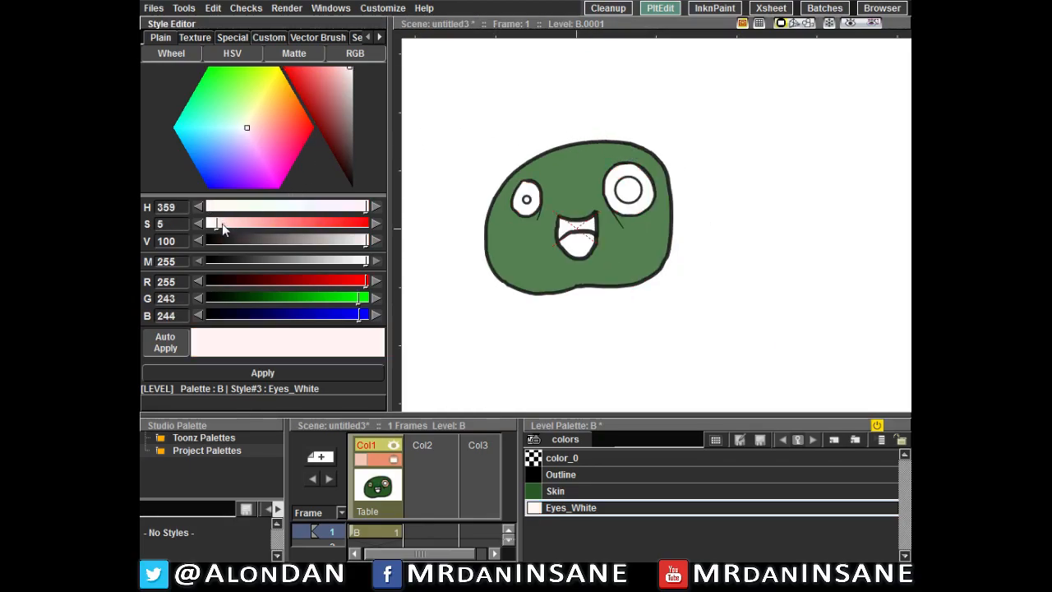
drag(213, 151, 229, 136)
mouse_move(250, 223)
mouse_down()
mouse_move(235, 230)
mouse_move(245, 231)
mouse_up()
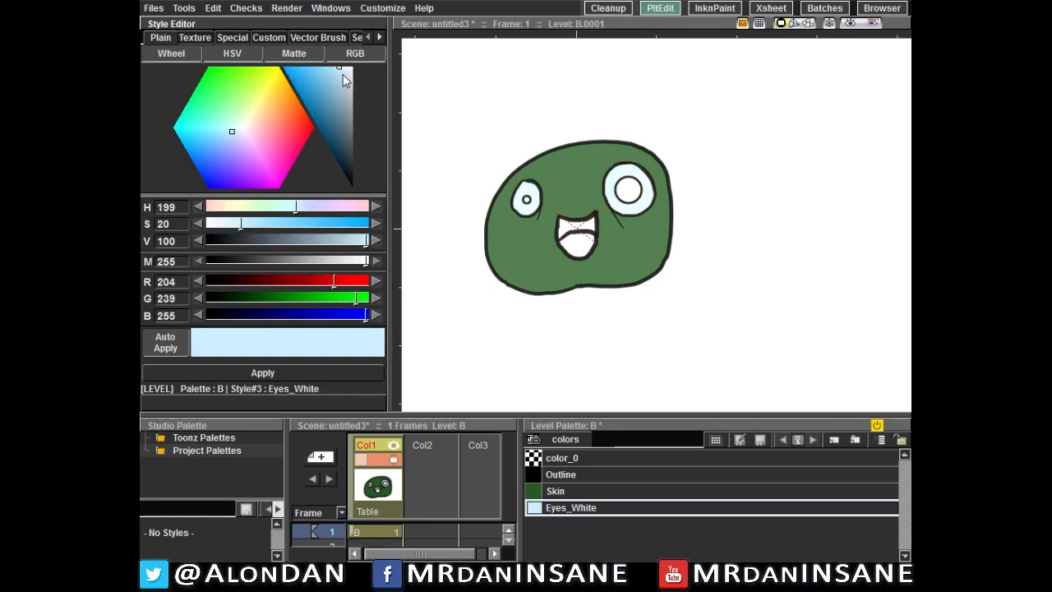
mouse_move(345, 76)
mouse_down()
mouse_move(356, 94)
mouse_move(348, 83)
mouse_up()
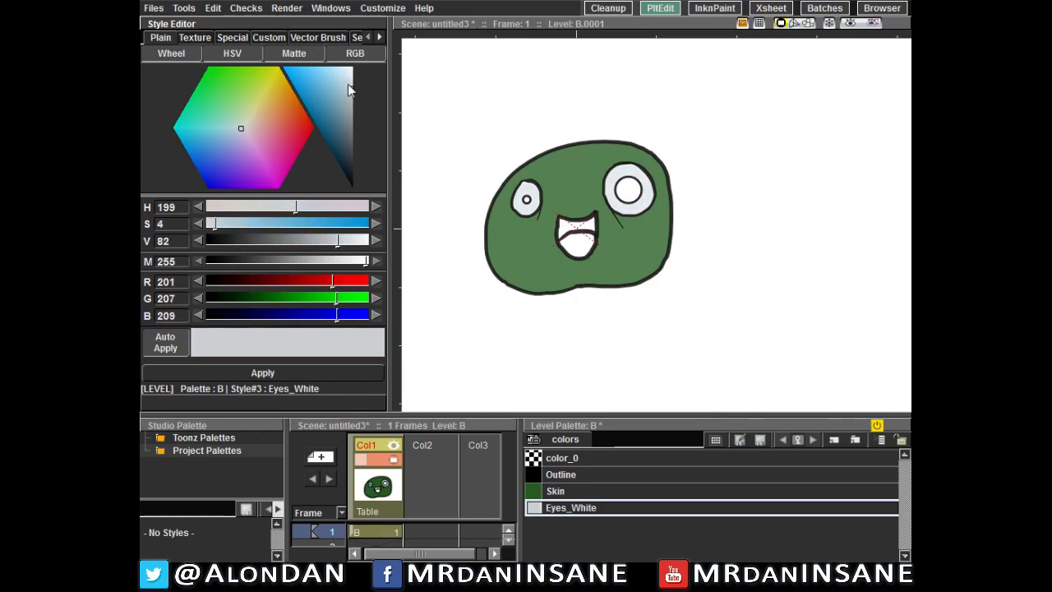
Step: Add a new style to the level palette and name it "Eye_Iris-01"
click(834, 441)
double_click(567, 524)
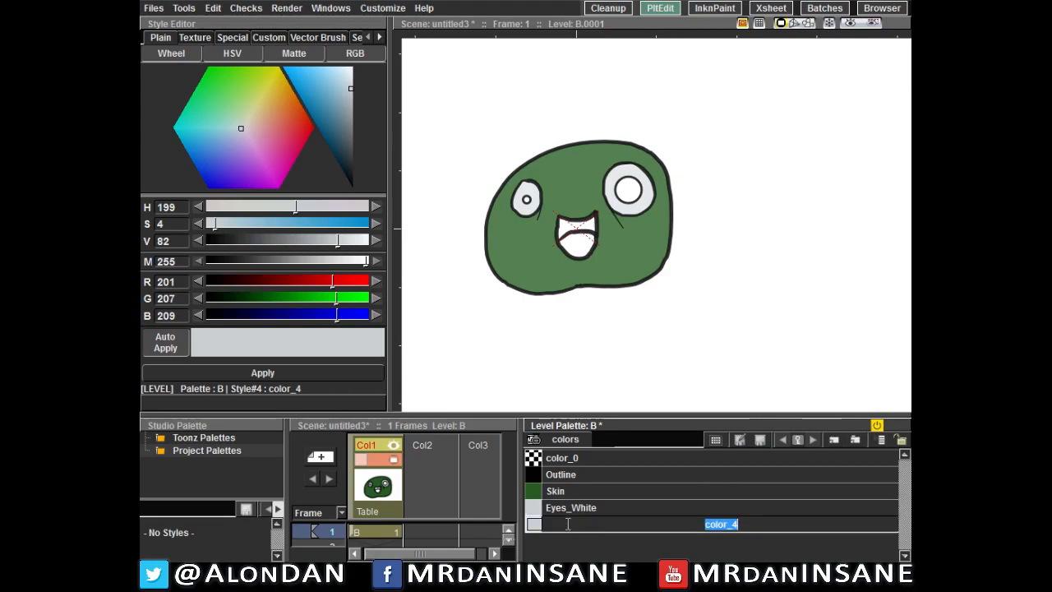
text(Eyes_)
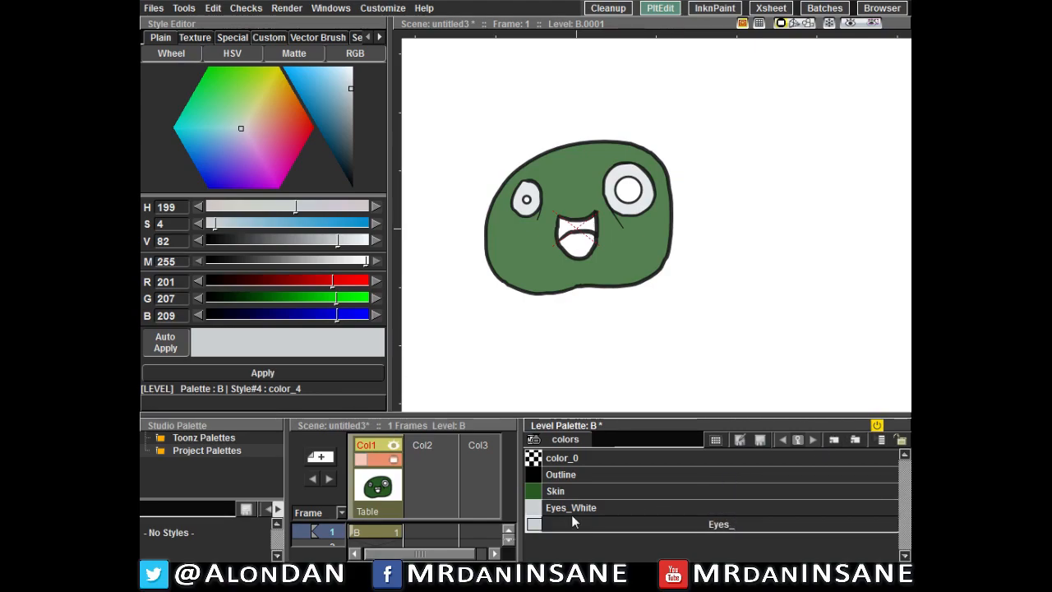
text(IN)
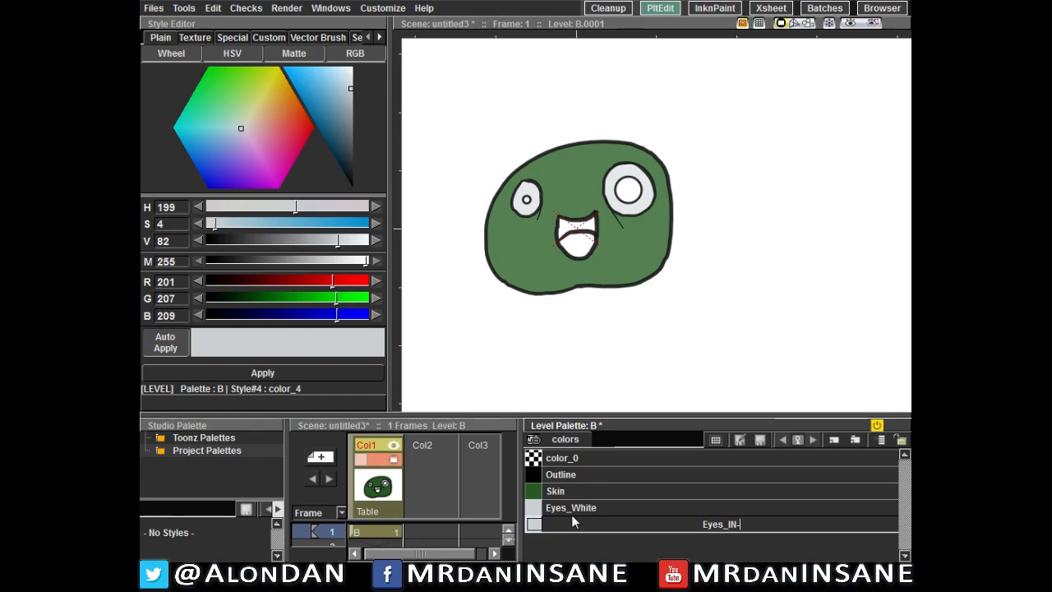
key(BackSpace)
key(BackSpace)
key(BackSpace)
key(BackSpace)
text(_)
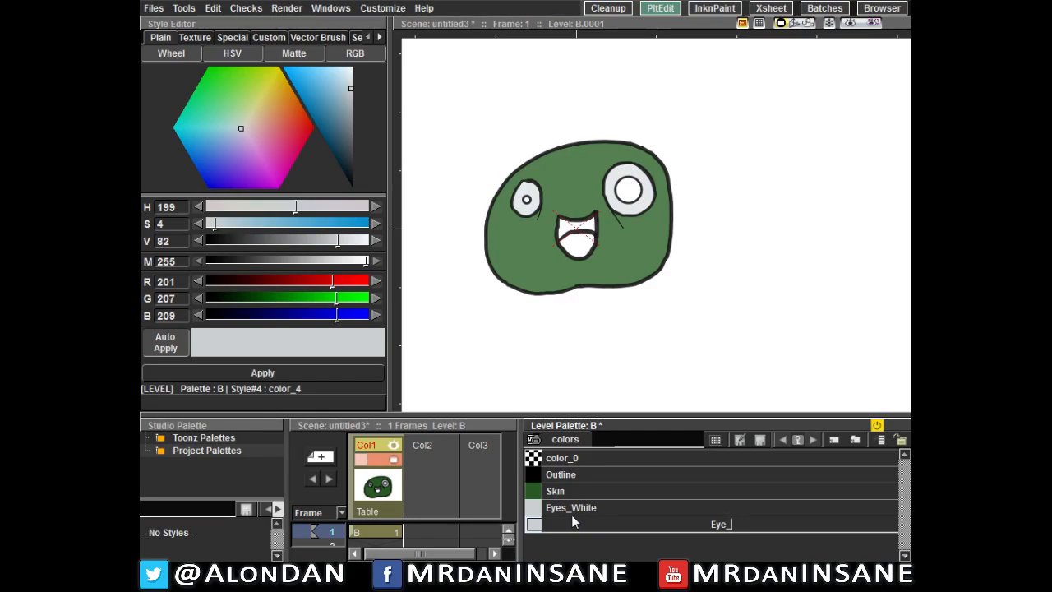
text(Iris_)
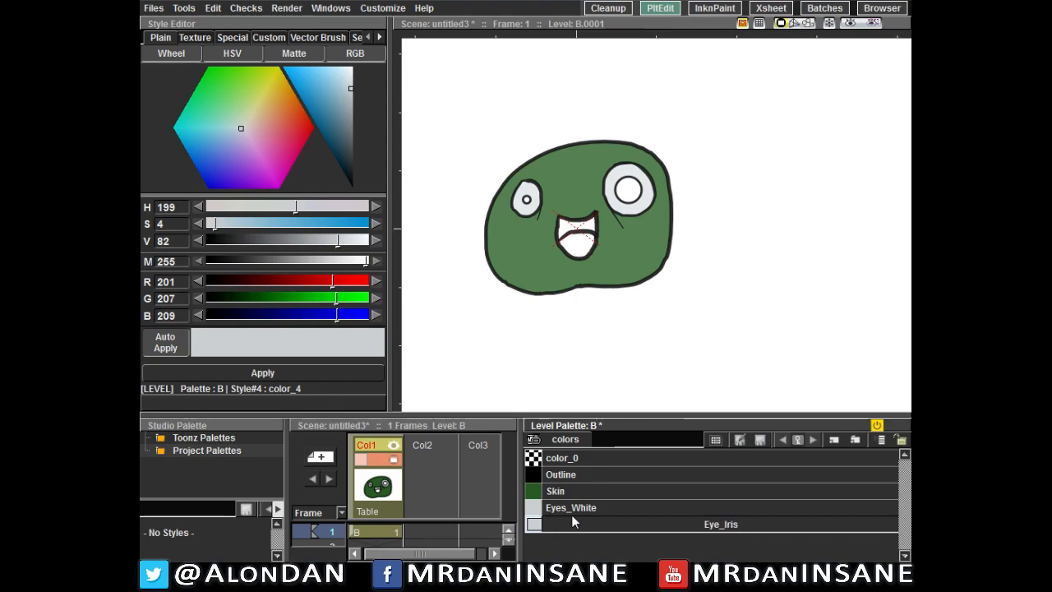
key(BackSpace)
text(-01)
key(Return)
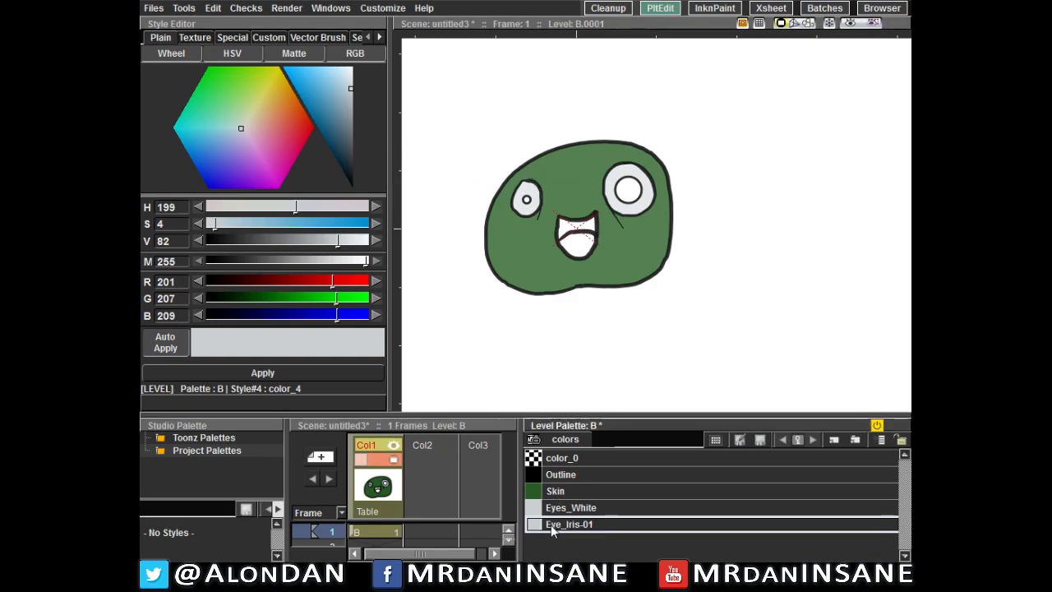
Step: Add another style to the level palette and name it "Eye_Iris-02"
click(833, 440)
double_click(579, 525)
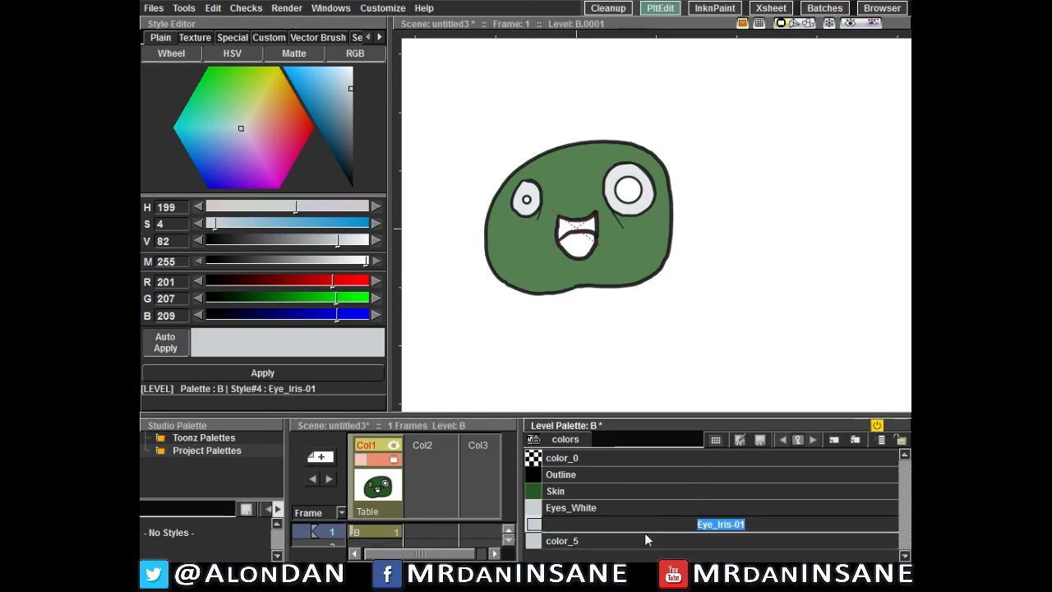
double_click(566, 540)
text(Eye_Iris-01)
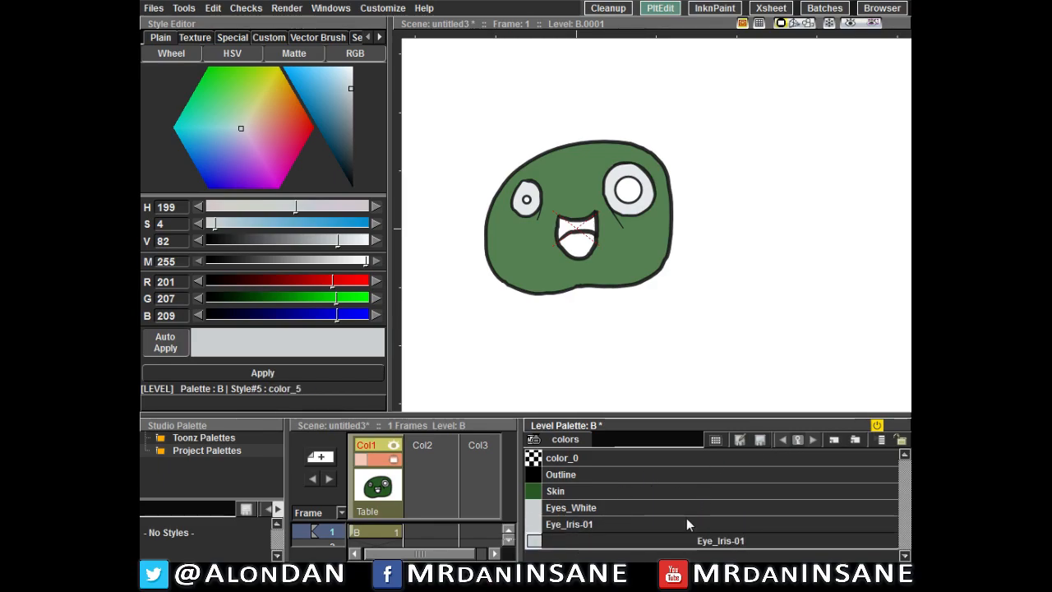
key(BackSpace)
text(2)
key(Return)
Step: Set the Eye_Iris-01 style to pure black (H 0, S 0, V 0) and fill the small eye's iris with it
click(586, 527)
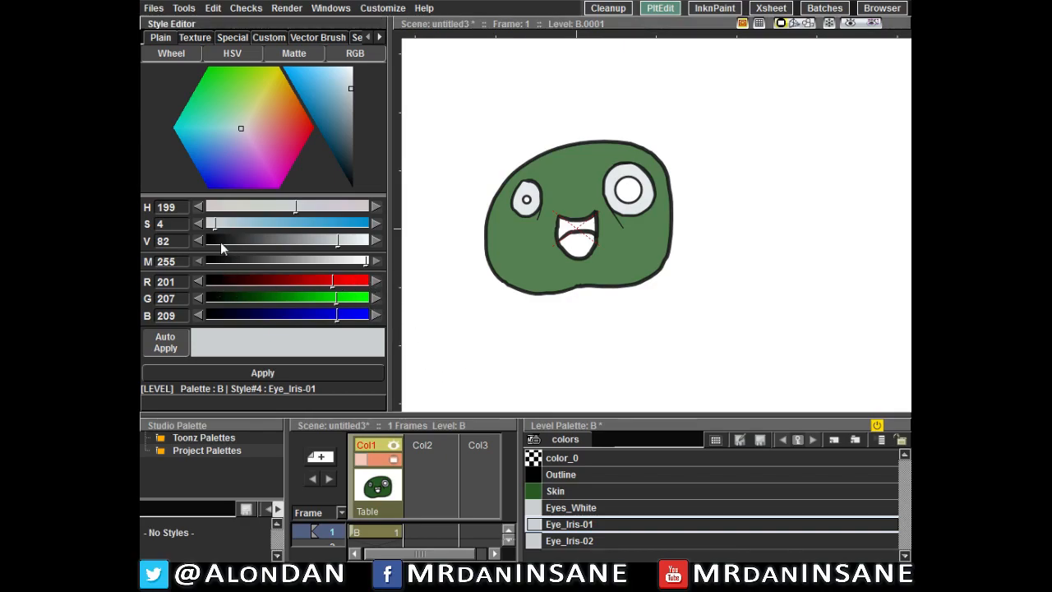
drag(336, 240, 180, 214)
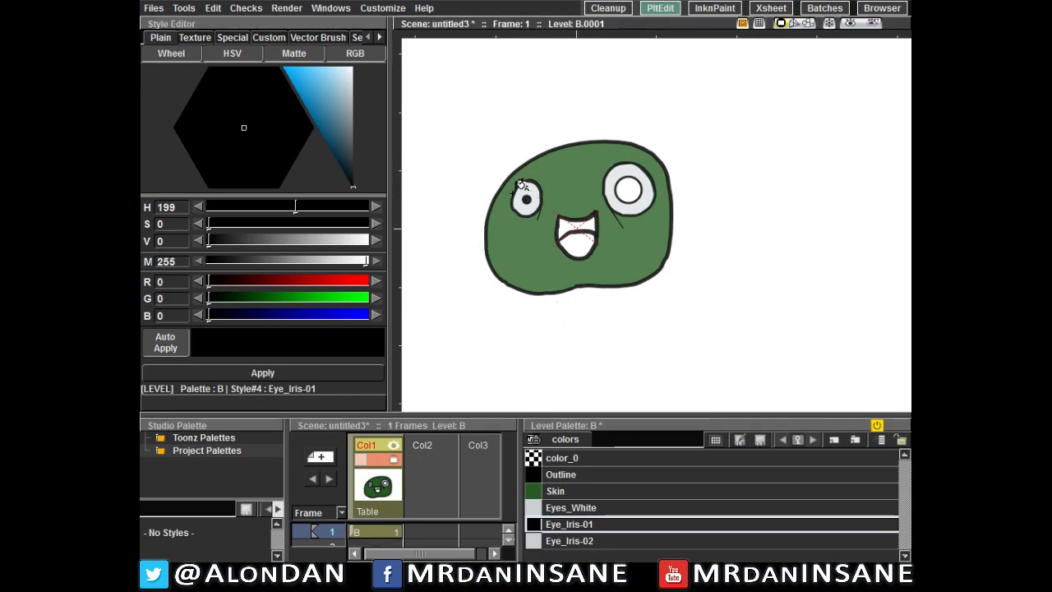
mouse_move(365, 261)
mouse_down()
mouse_move(222, 261)
mouse_move(376, 274)
mouse_up()
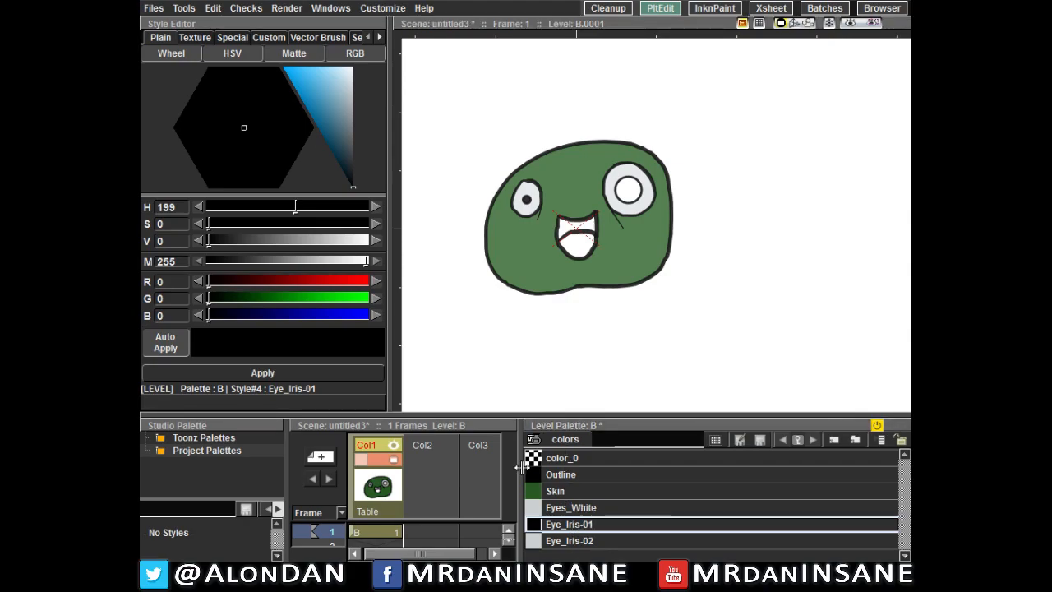
drag(294, 207, 182, 204)
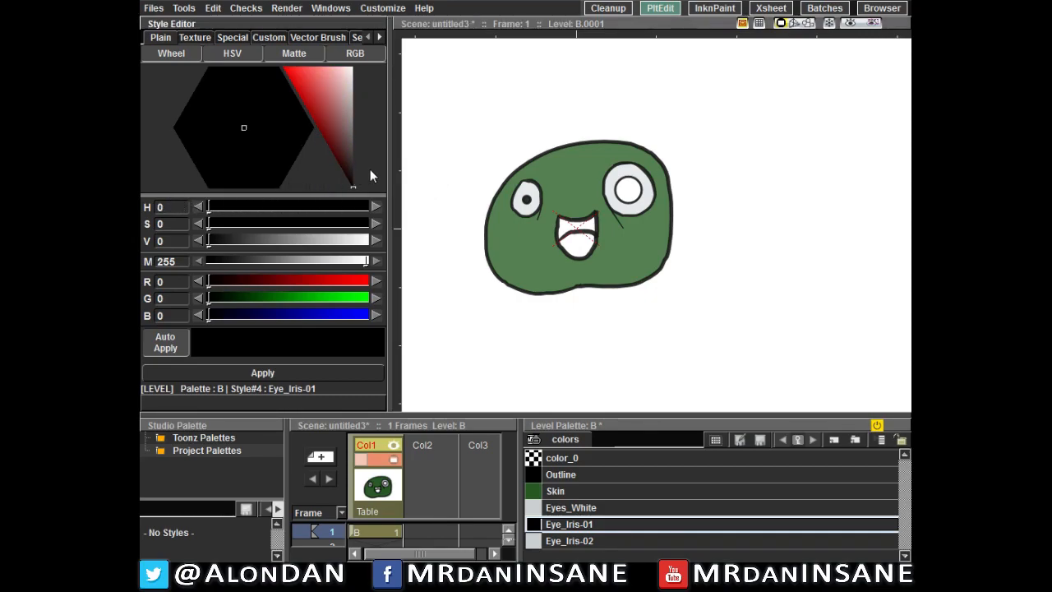
Step: Fill the big eye's iris with the Eye_Iris-02 style and recolor it to olive yellow (H 64, S 50, V 68)
click(572, 539)
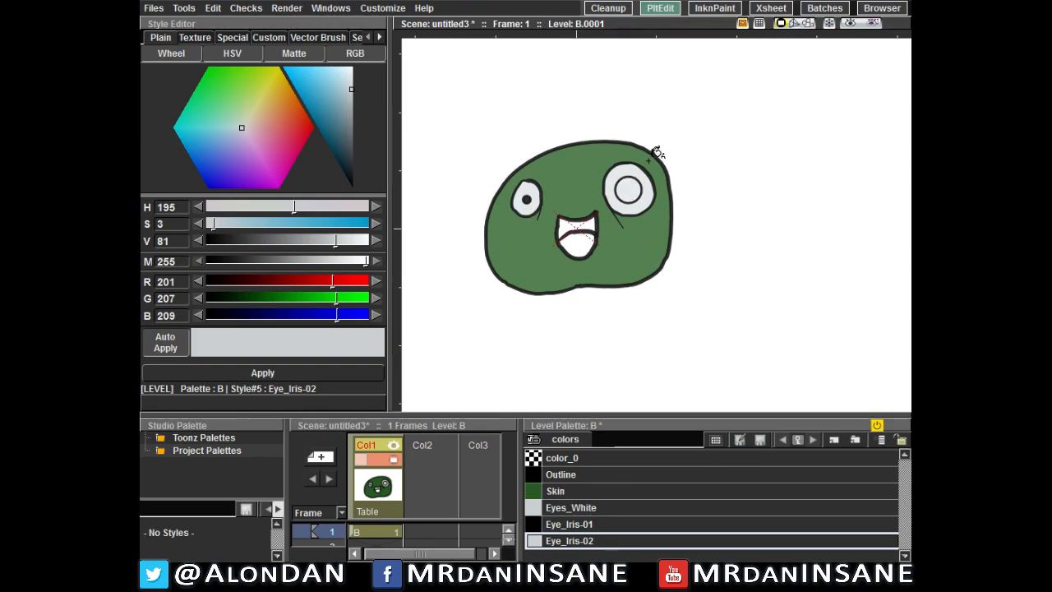
mouse_move(267, 91)
mouse_down()
mouse_move(251, 106)
mouse_move(257, 99)
mouse_up()
drag(320, 93, 329, 106)
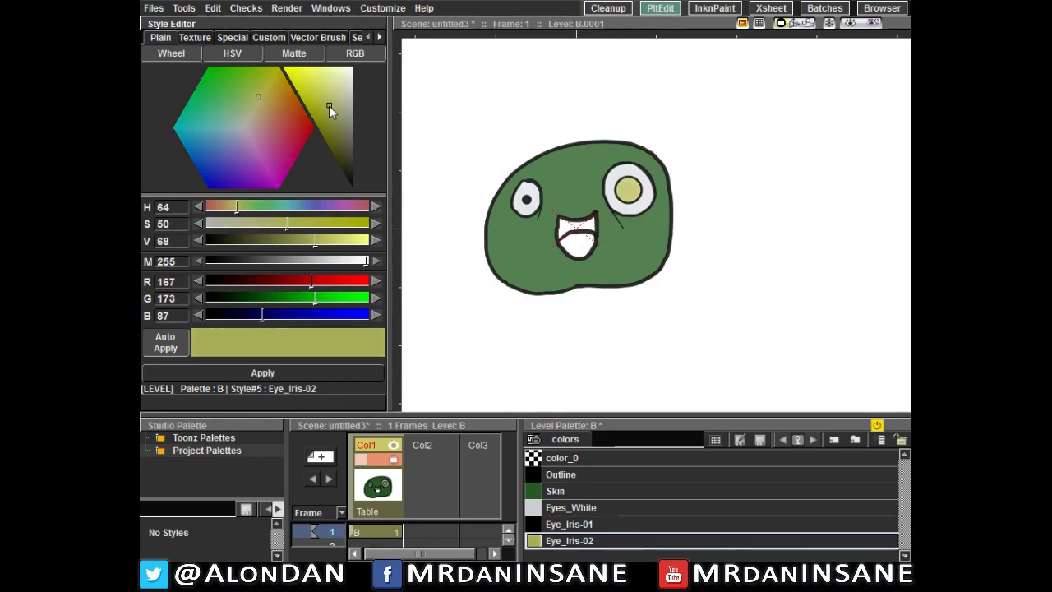
Step: Compare the colors of the Outline, Eye_Iris-01 and Eye_Iris-02 styles
click(568, 524)
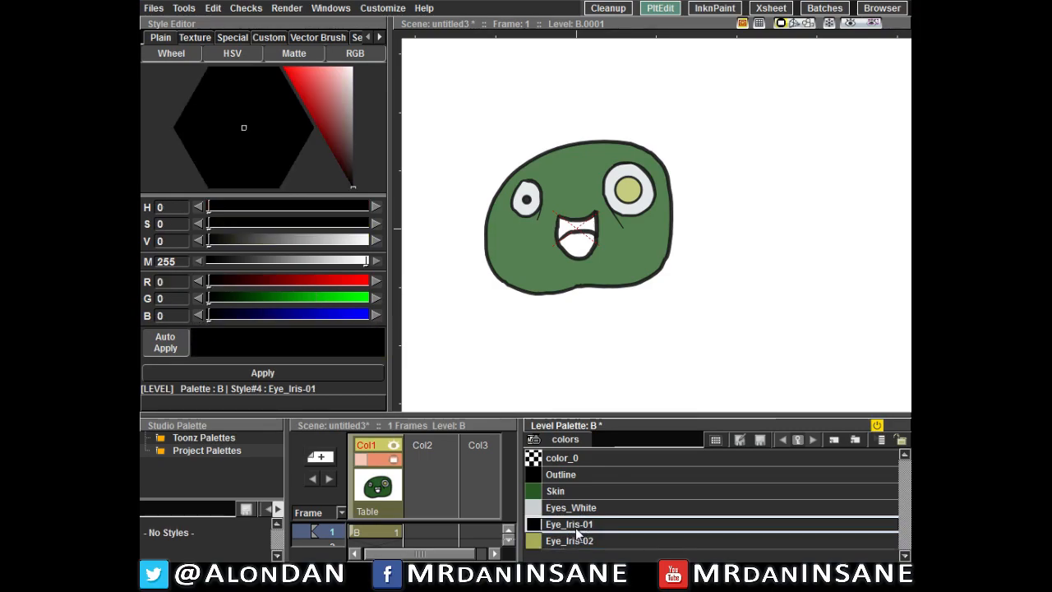
click(572, 476)
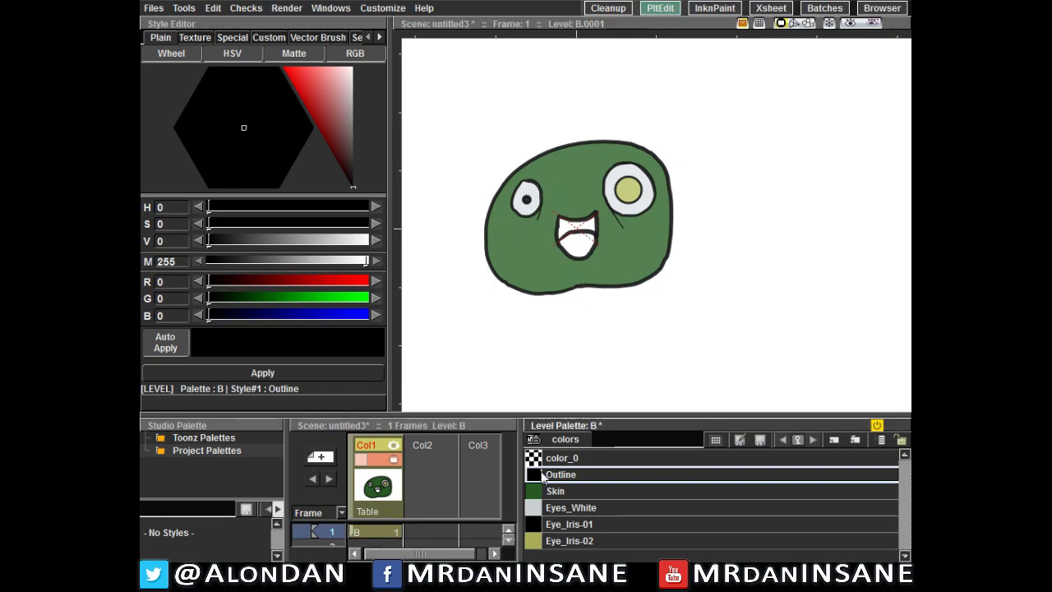
mouse_move(351, 127)
mouse_down()
mouse_move(291, 58)
mouse_move(346, 166)
mouse_move(331, 77)
mouse_move(362, 207)
mouse_up()
click(569, 524)
click(602, 540)
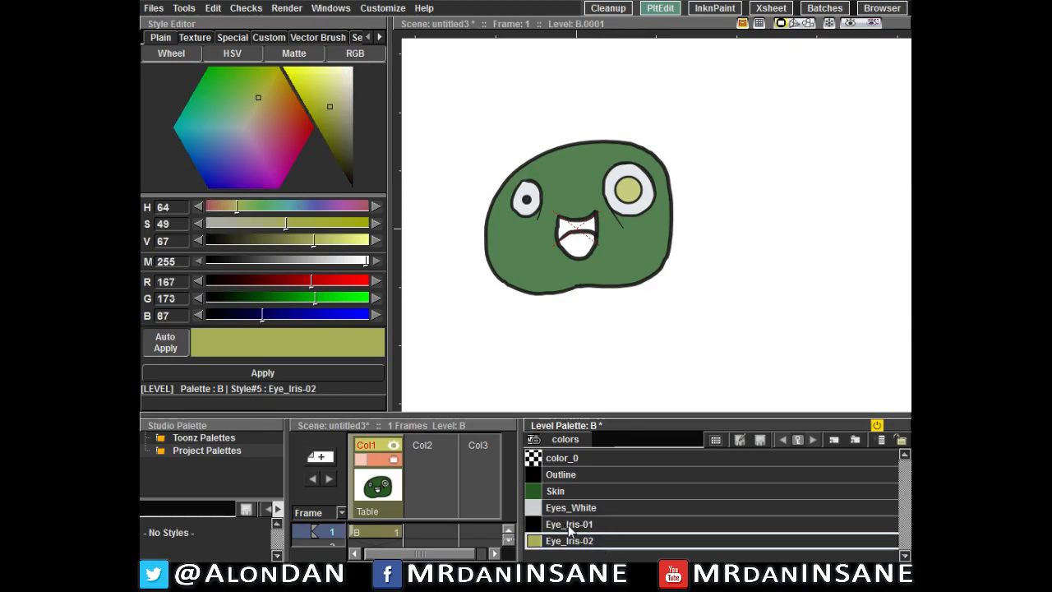
Step: Add a black style based on Eye_Iris-01, name it "Mouth_Inside", and fill the mouth area above the tongue with it
click(581, 527)
click(834, 440)
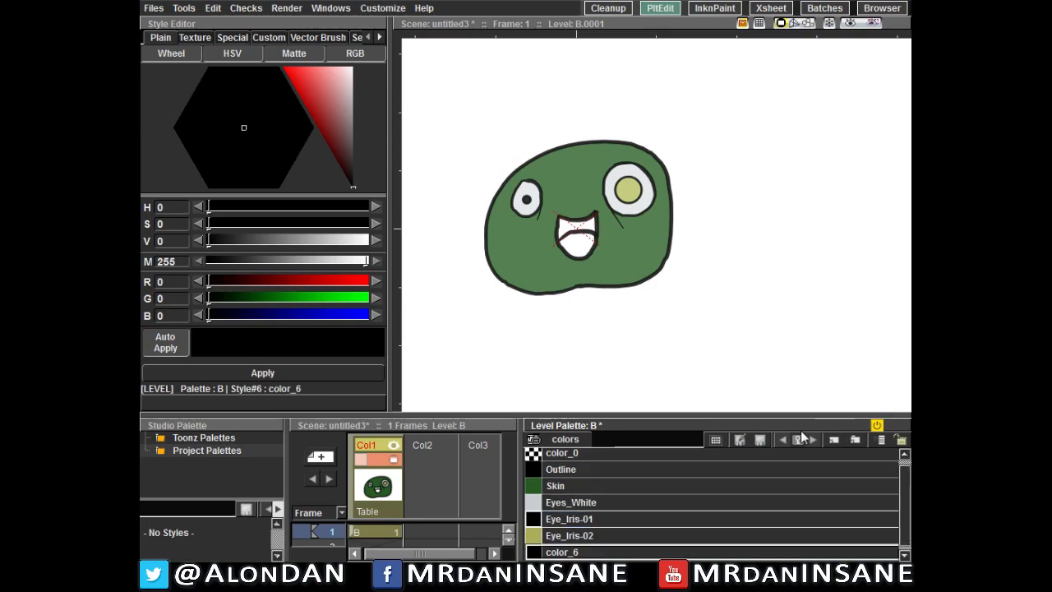
double_click(564, 554)
text(Mo)
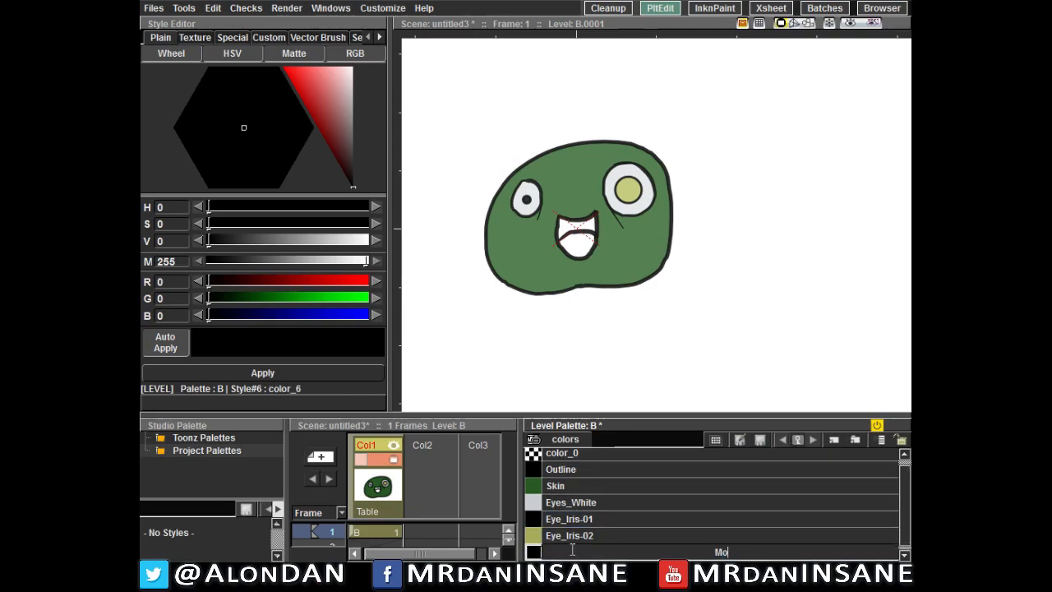
text(uth_Inside)
key(Return)
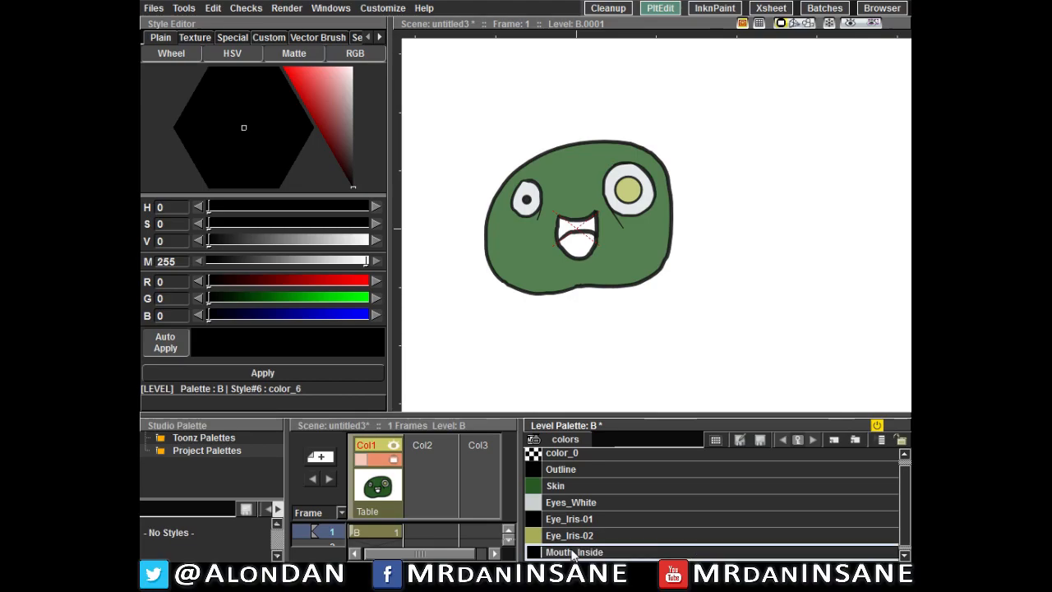
click(593, 215)
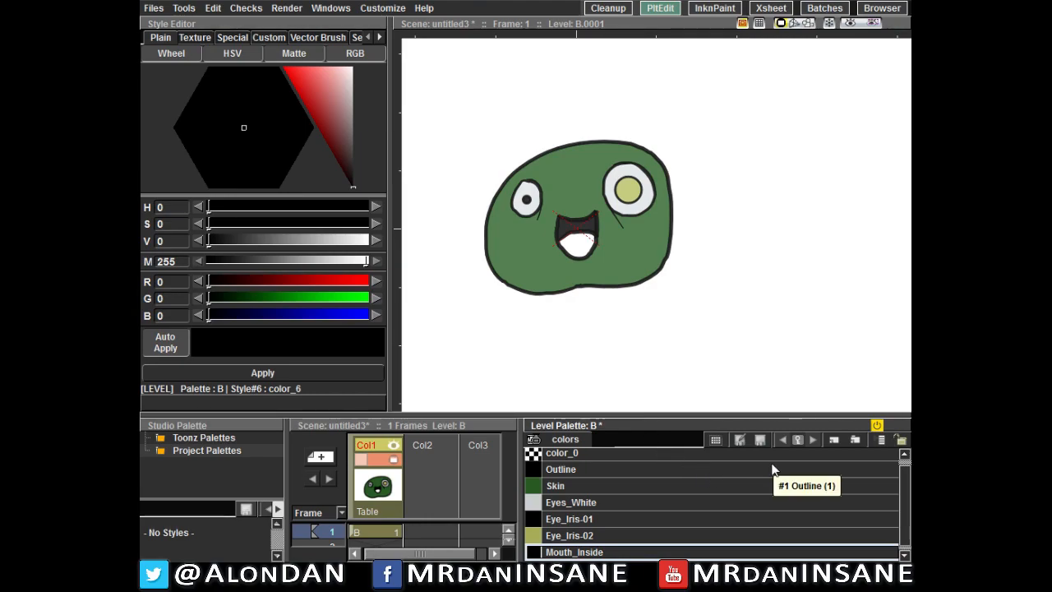
drag(358, 262, 419, 277)
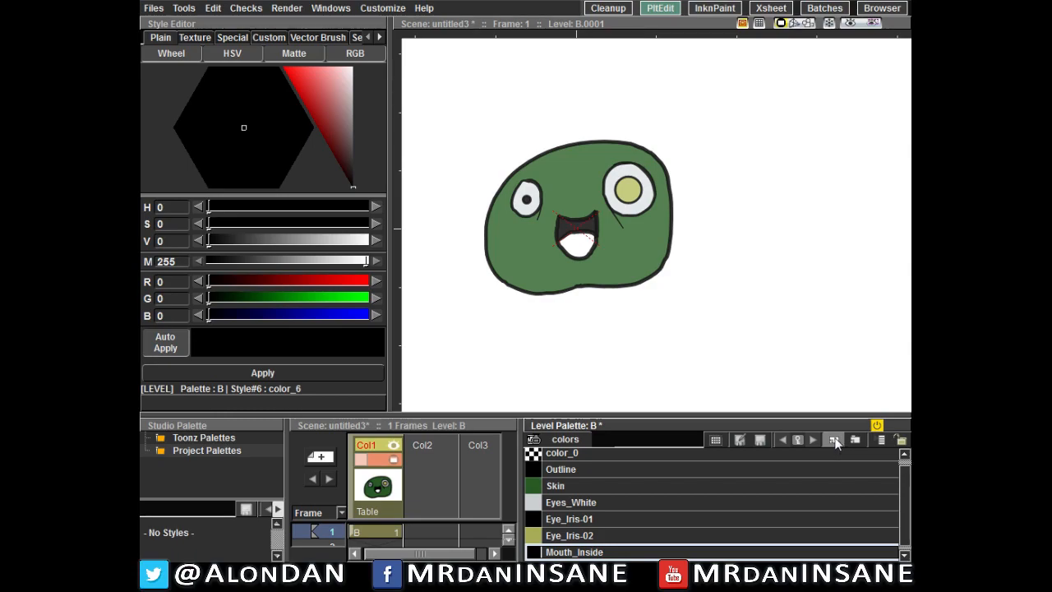
Step: Add a new style based on Eye_Iris-02 and name it "Toung"
click(594, 535)
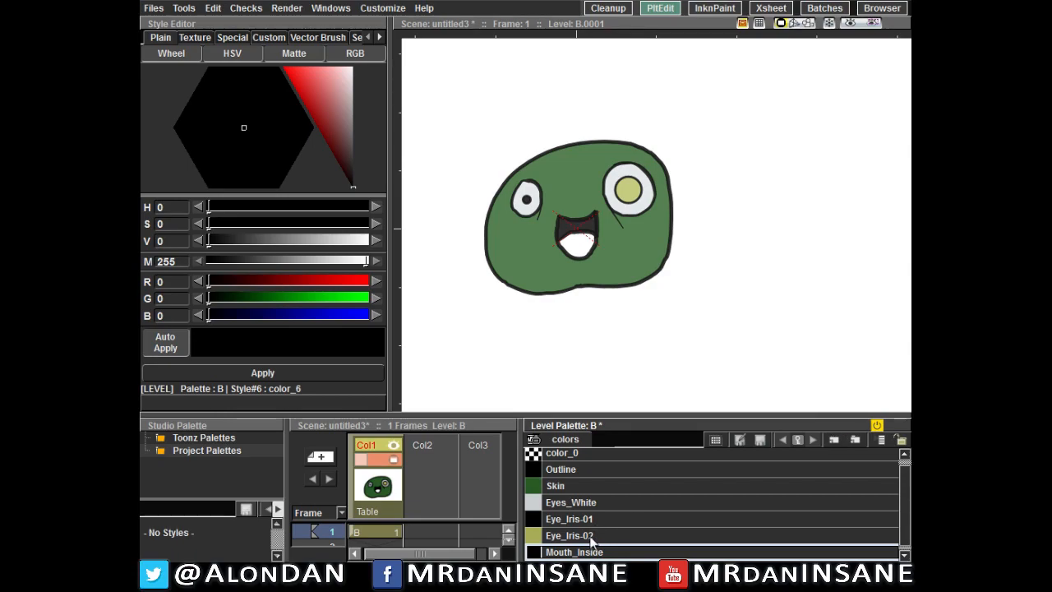
click(835, 439)
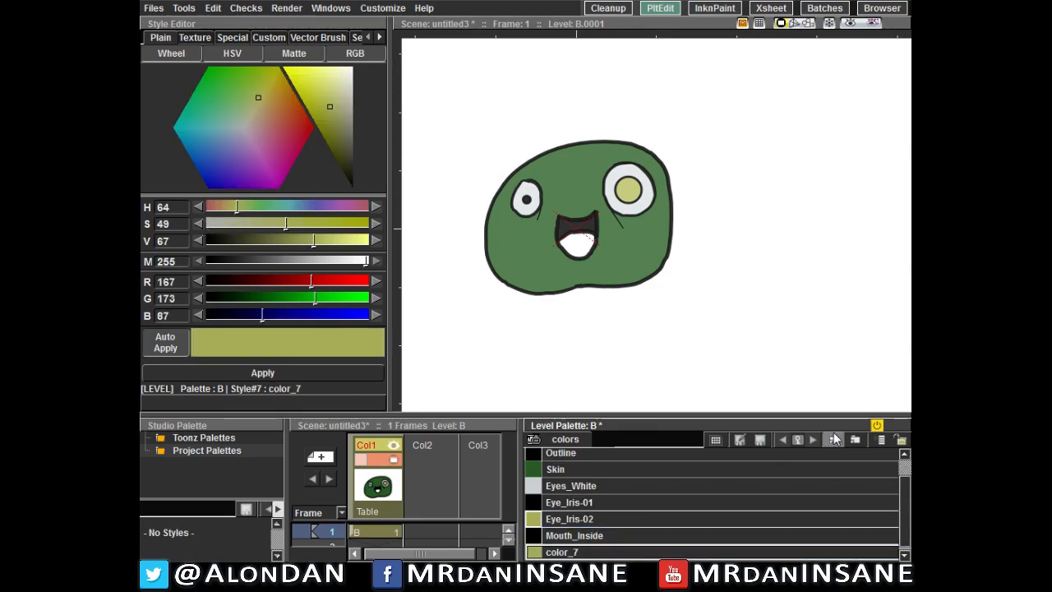
double_click(577, 546)
text(Toung)
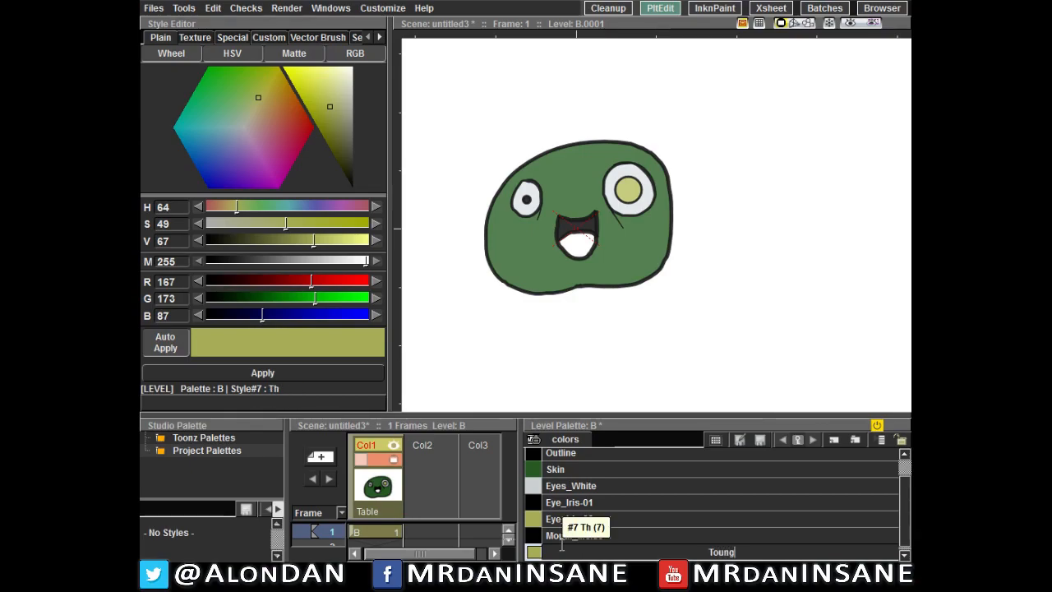
key(Return)
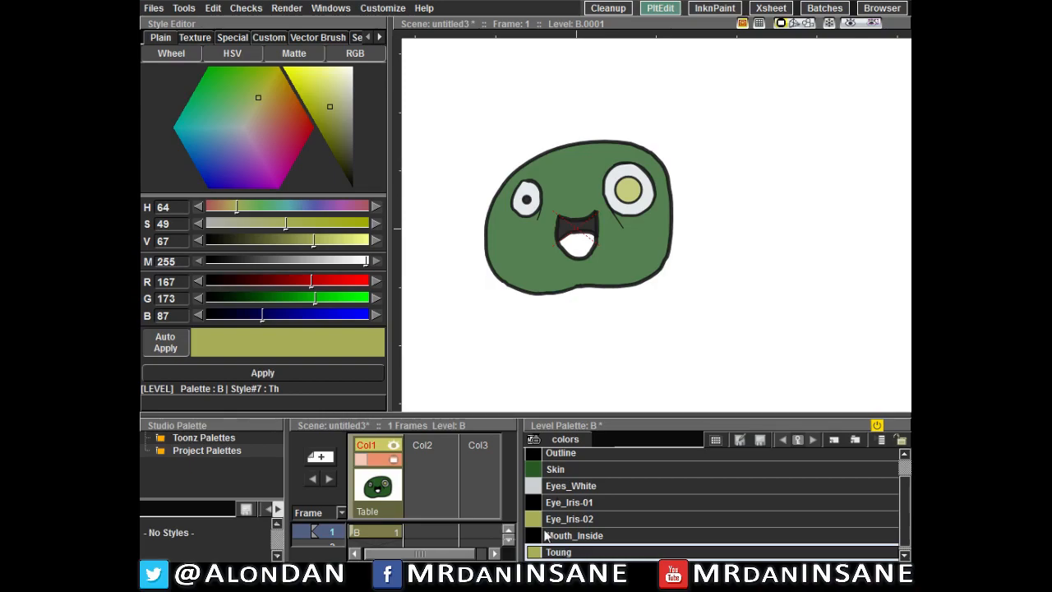
Step: Fill the tongue with the Toung style and recolor it to dark red (H 357, S 74, V 42)
mouse_move(287, 116)
mouse_down()
mouse_move(303, 123)
mouse_move(298, 132)
mouse_move(332, 127)
mouse_move(333, 136)
mouse_up()
drag(330, 123, 334, 135)
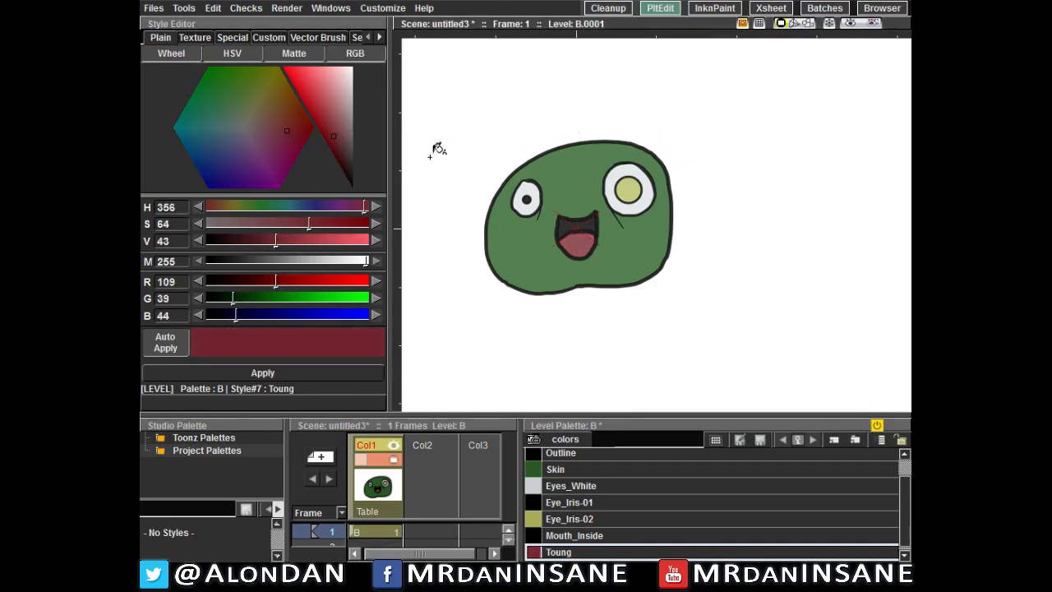
drag(277, 241, 268, 239)
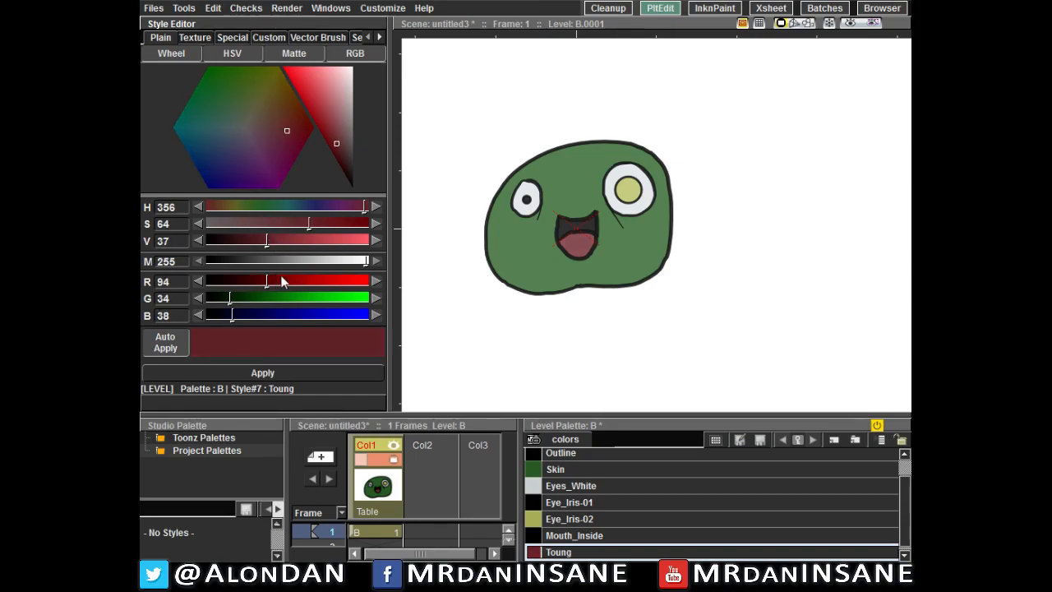
drag(267, 282, 287, 286)
drag(287, 241, 274, 243)
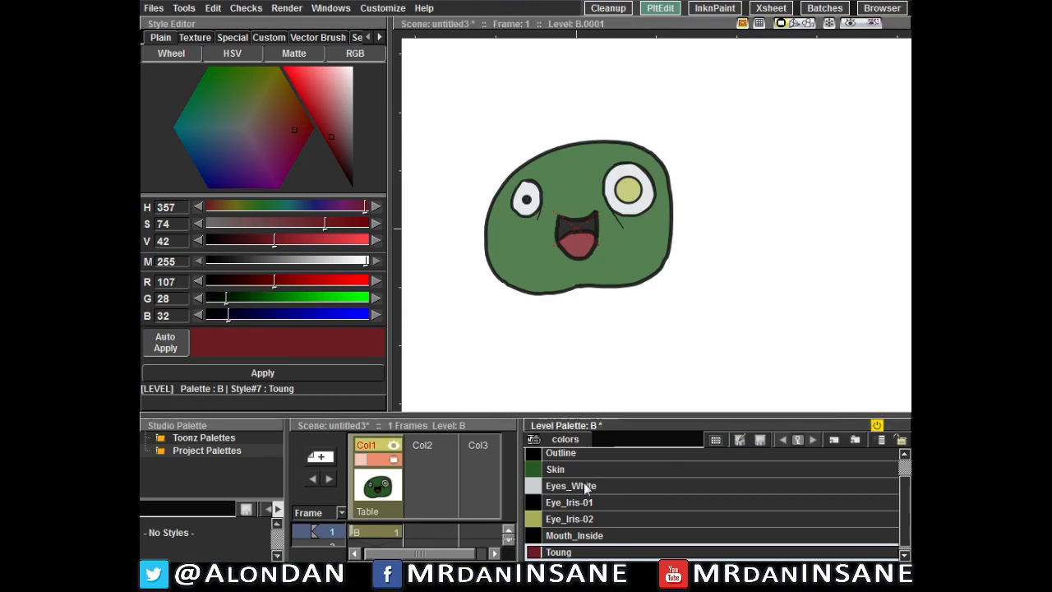
Step: Switch to the Cleanup room and activate the Brush tool
drag(906, 478, 904, 462)
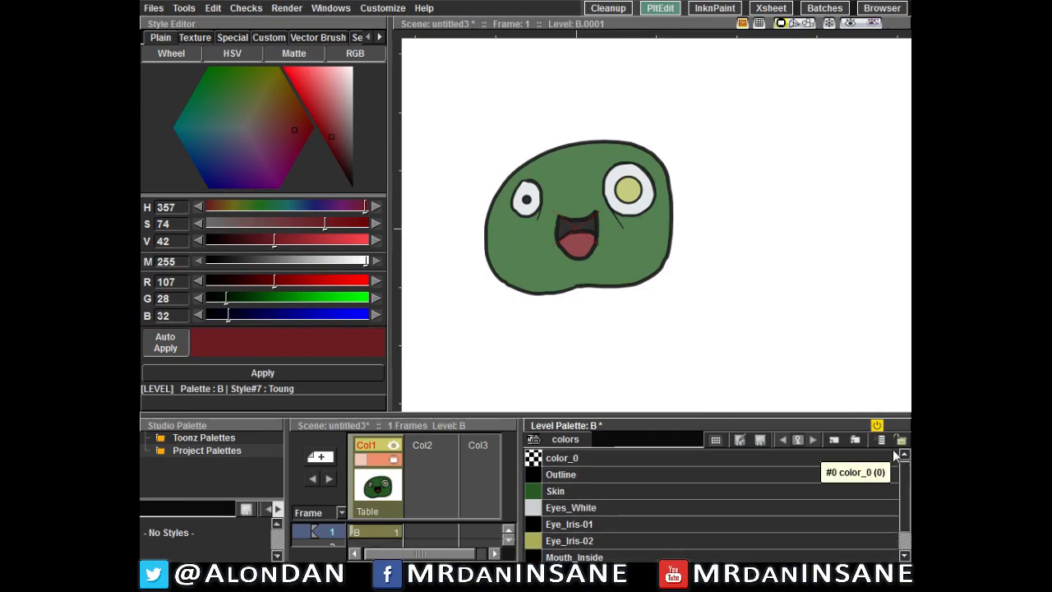
click(608, 8)
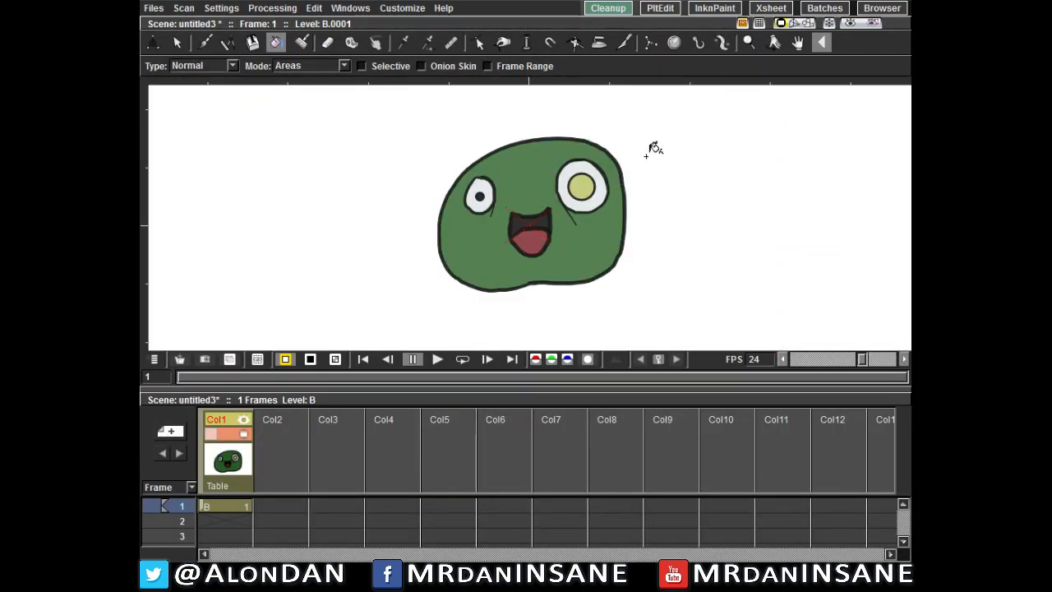
click(204, 43)
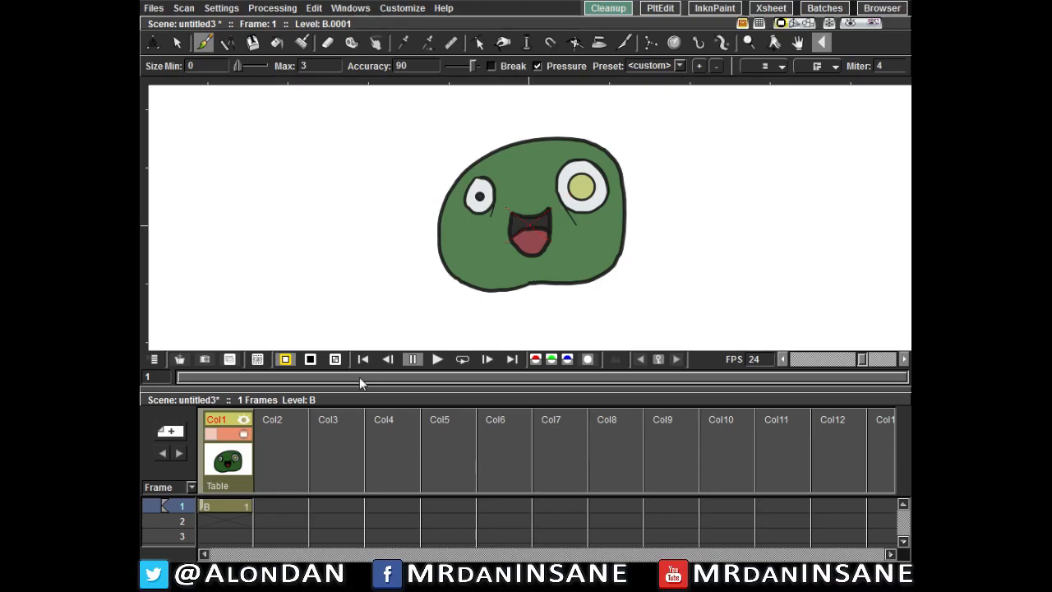
Step: Return to the PltEdit room with the empty column Col2 active and select its frame 1 cell
click(277, 439)
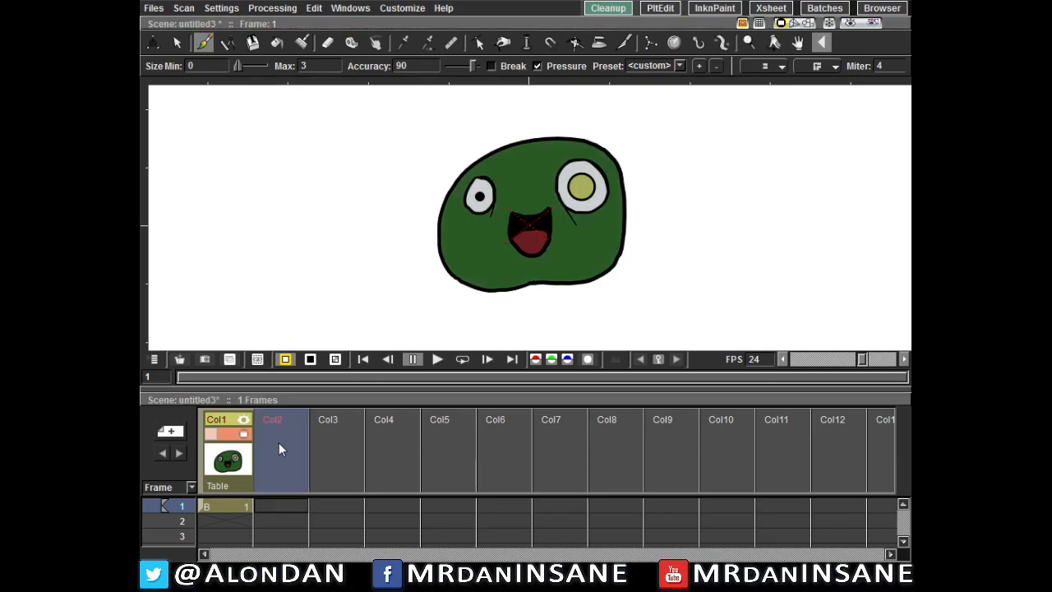
click(671, 9)
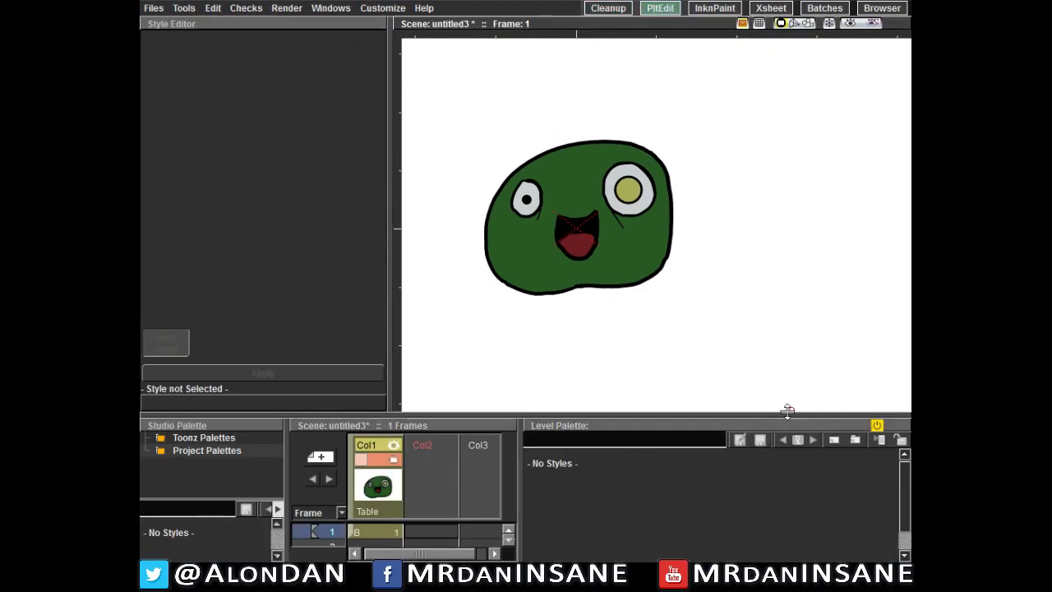
click(426, 529)
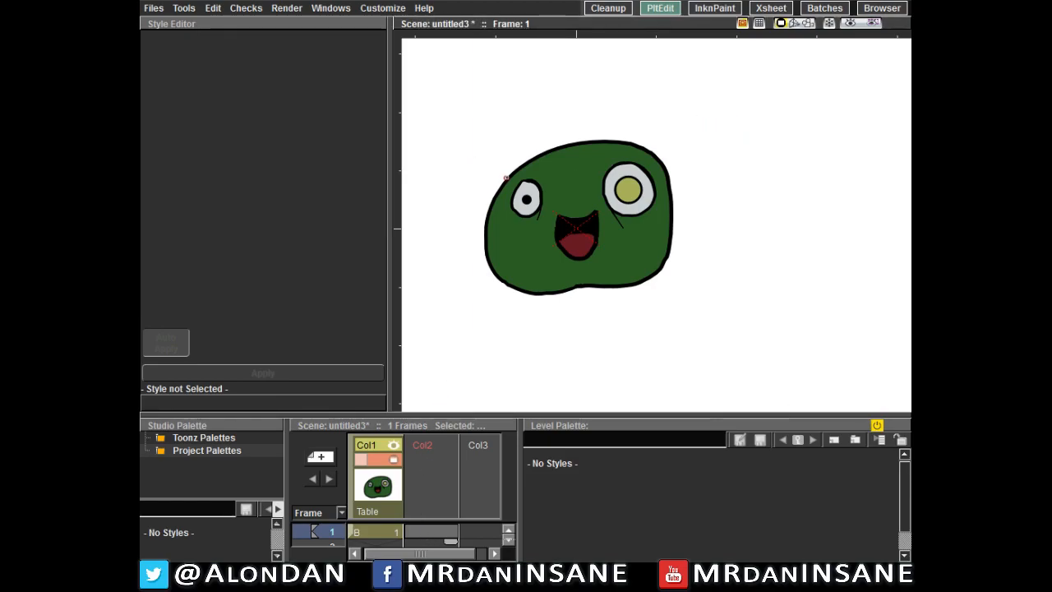
Step: Draw a curved line across the face on Col2 and recolor its color_1 style to pure blue (B 255)
drag(507, 143, 503, 197)
mouse_move(526, 239)
mouse_down()
mouse_move(583, 260)
mouse_move(671, 251)
mouse_move(711, 187)
mouse_up()
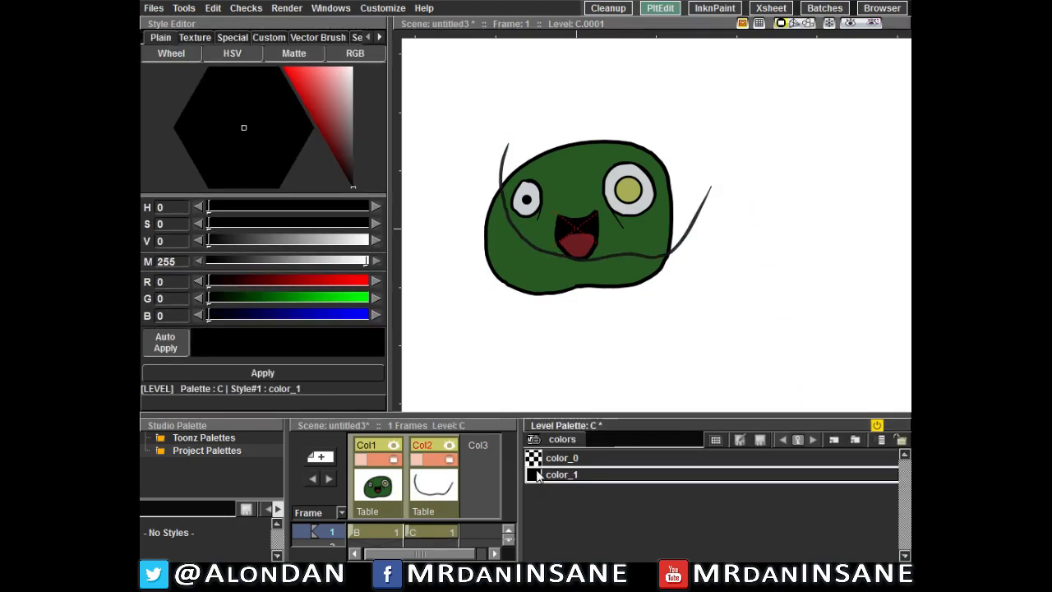
drag(212, 316, 364, 315)
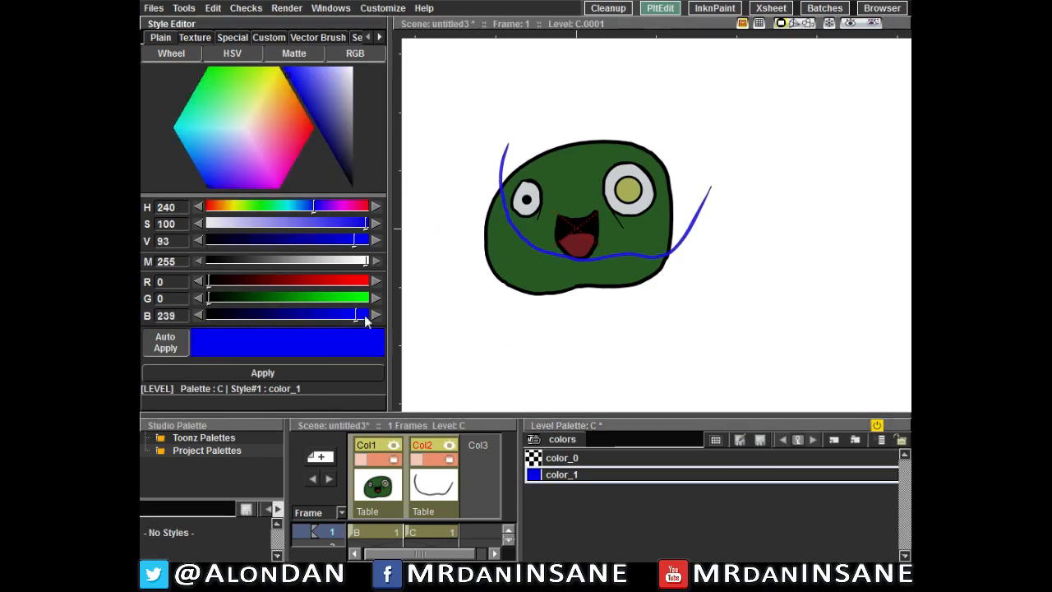
Step: Switch to the Cleanup room and set the Brush's maximum size to 2
click(607, 8)
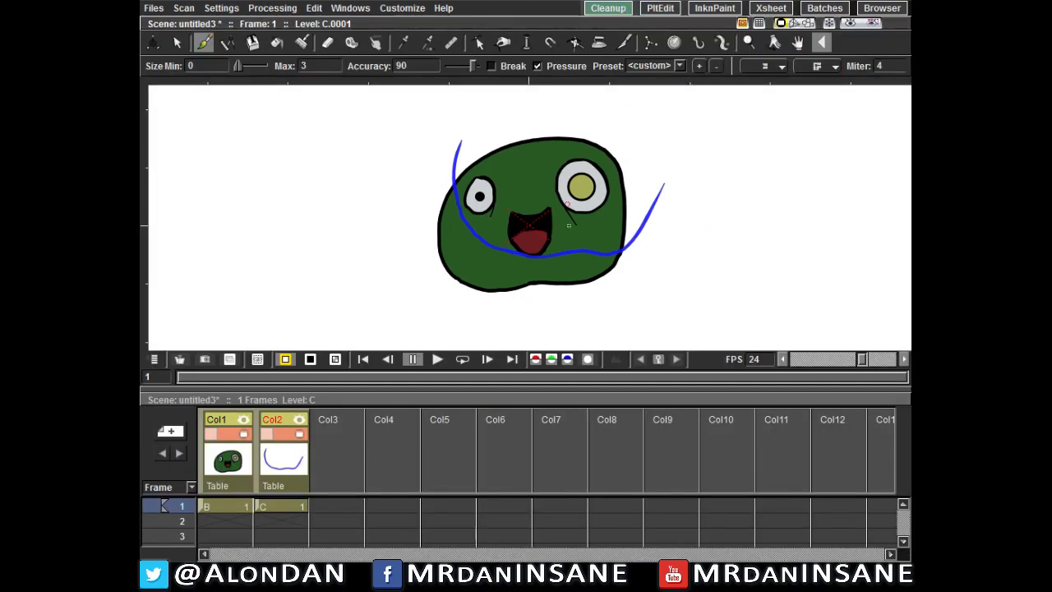
scroll(537, 182, up, 2)
key(space)
mouse_move(524, 272)
mouse_down()
mouse_move(601, 167)
mouse_move(616, 228)
mouse_up()
scroll(557, 168, up, 1)
key(space)
scroll(602, 220, down, 1)
drag(580, 180, 589, 187)
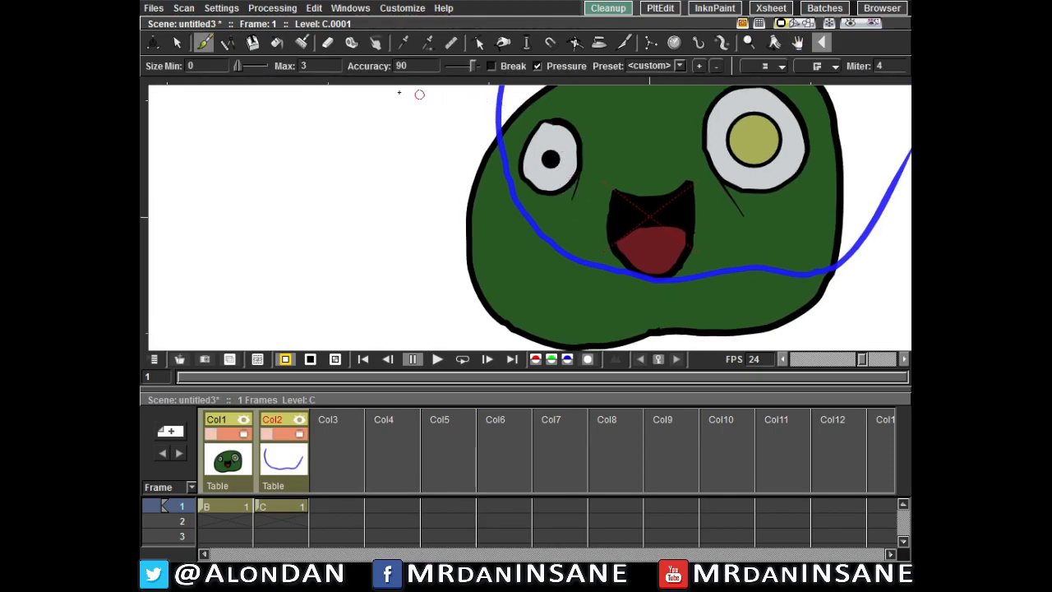
drag(309, 66, 291, 69)
text(2)
Step: Undo the last stroke and trace the face's lower outline in blue from the left side around to the right
key(ctrl+z)
scroll(507, 122, down, 3)
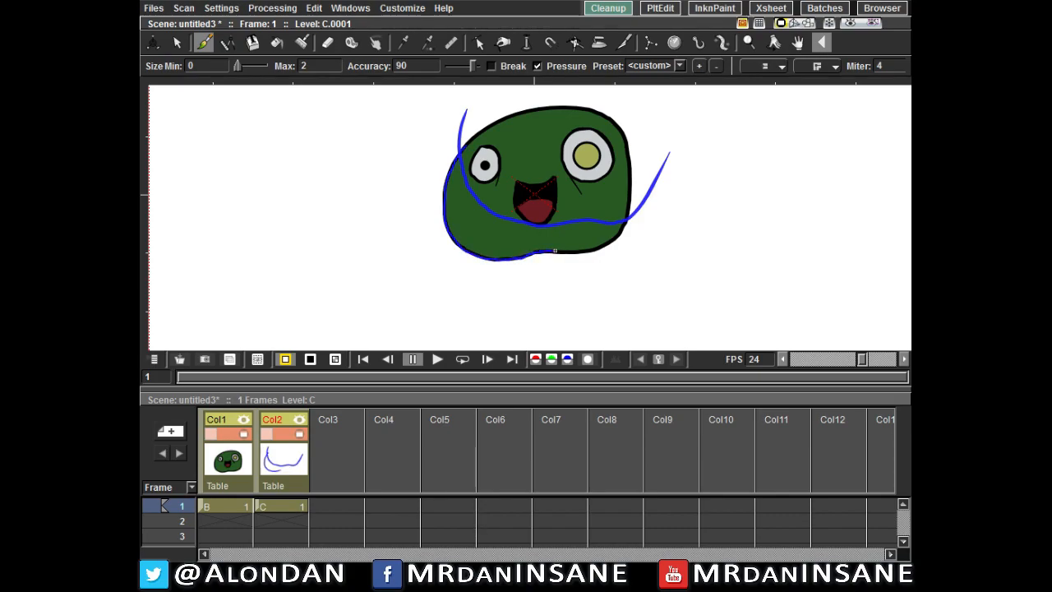
drag(578, 252, 594, 252)
scroll(630, 198, up, 5)
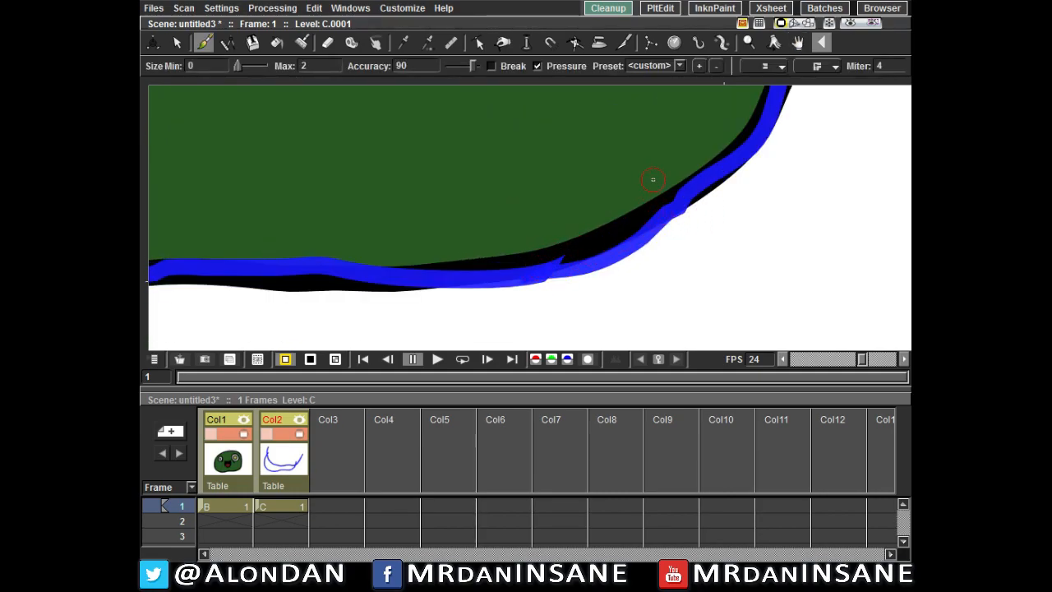
scroll(652, 176, down, 5)
key(space)
drag(617, 129, 608, 220)
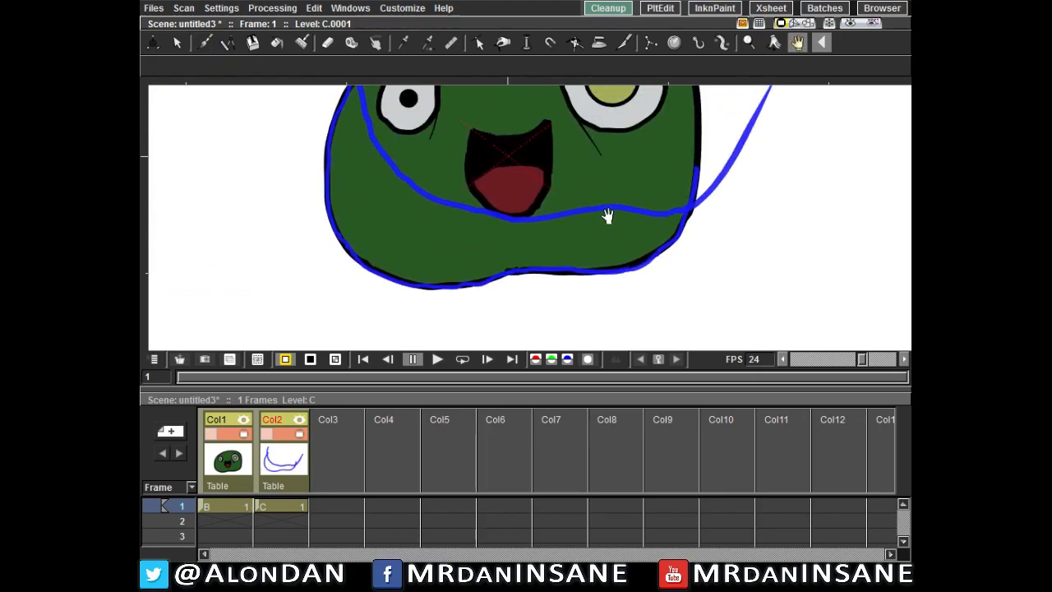
drag(593, 163, 591, 210)
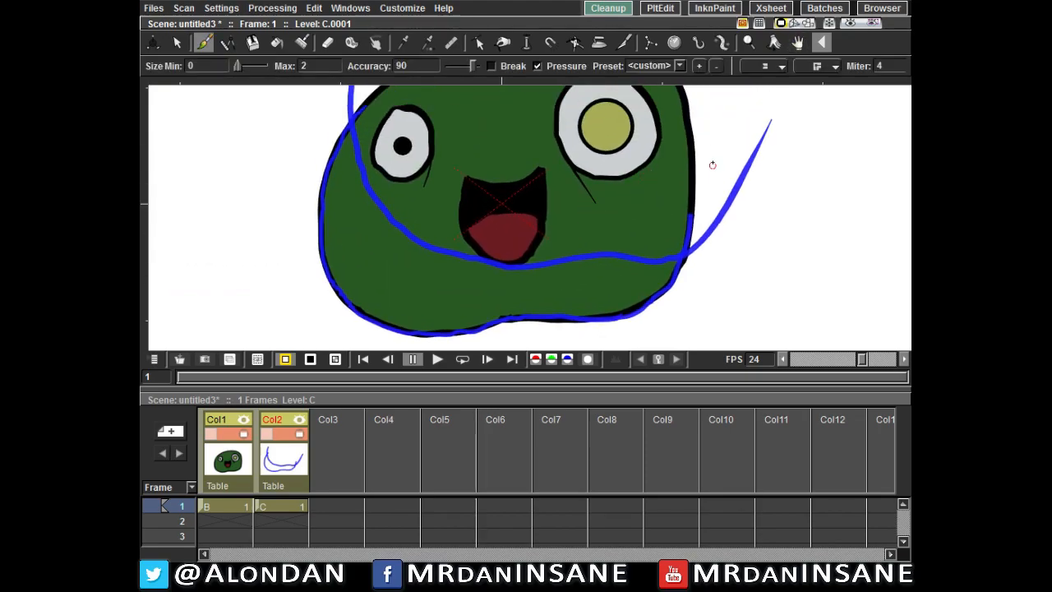
click(660, 8)
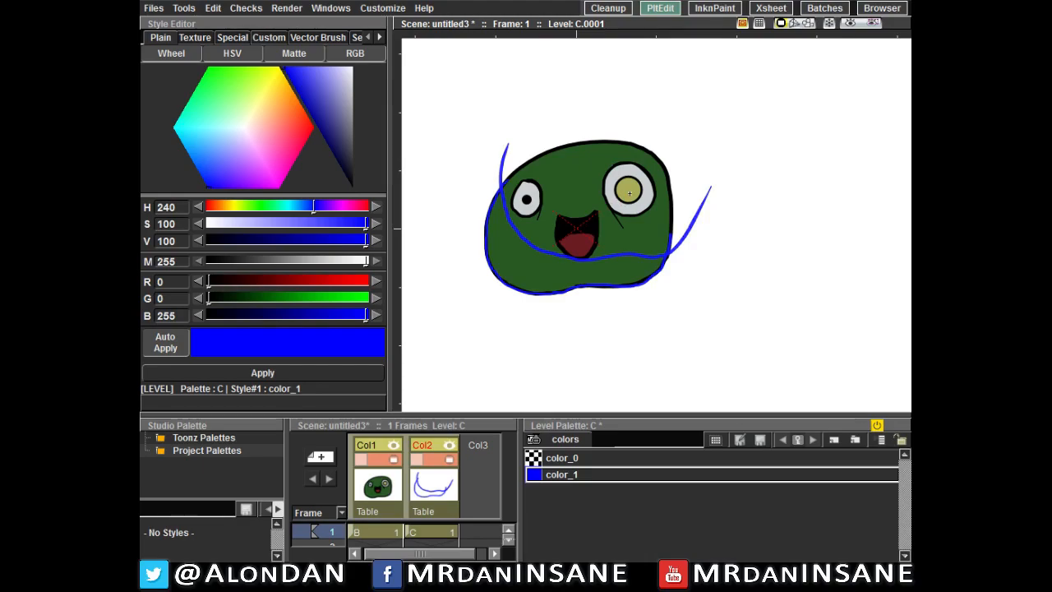
right_click(703, 207)
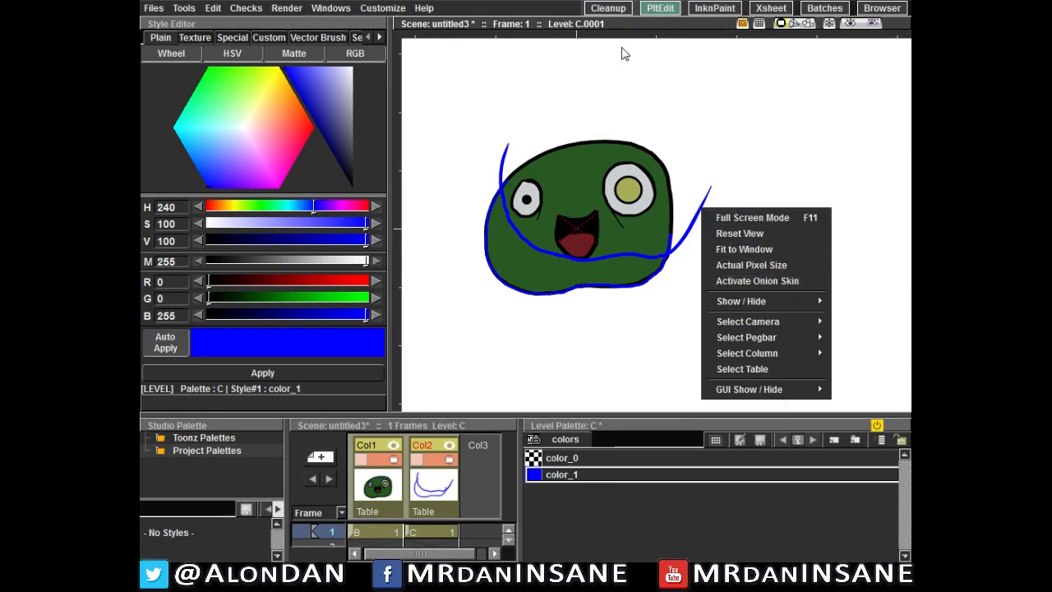
click(612, 10)
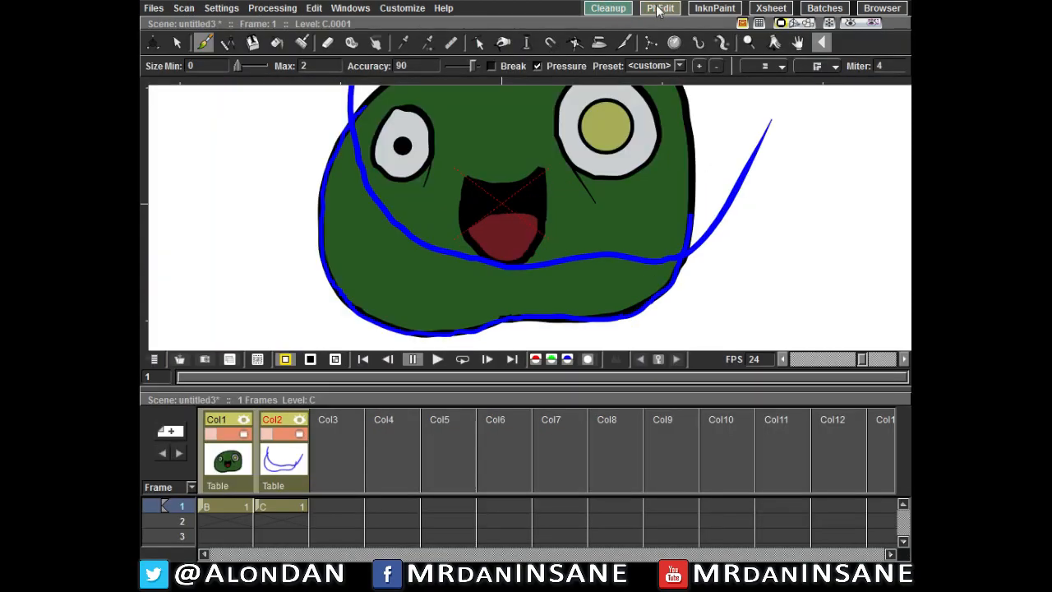
Step: Erase the part of the blue curve that extends beyond the face's outline on the left, using the Eraser at size 10
key(space)
mouse_move(552, 155)
mouse_down()
mouse_move(582, 186)
mouse_move(613, 183)
mouse_move(606, 129)
mouse_up()
scroll(511, 245, up, 5)
key(space)
drag(420, 270, 465, 184)
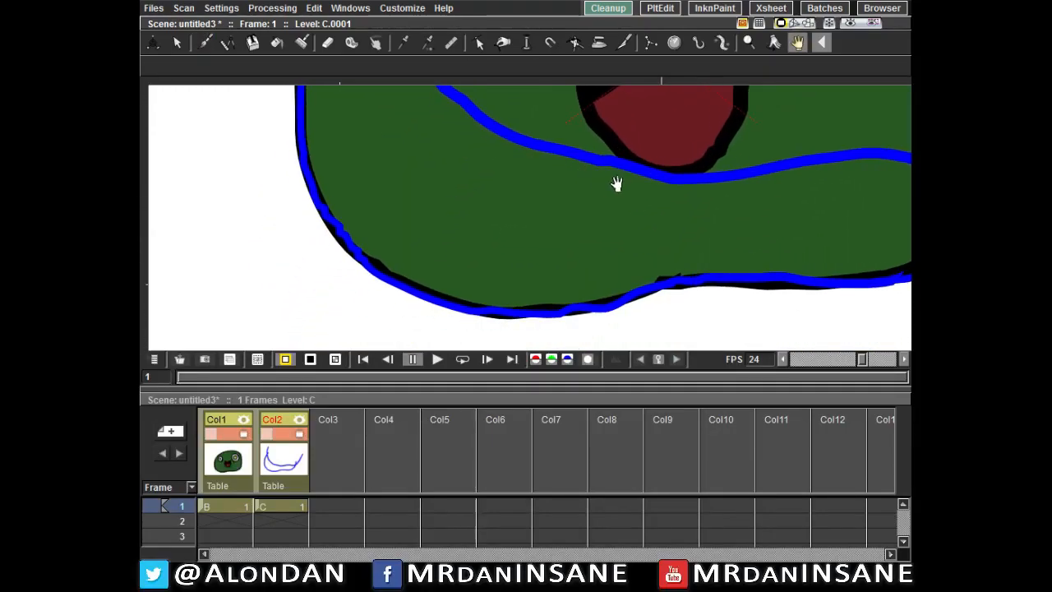
key(space)
drag(380, 217, 421, 335)
drag(424, 200, 443, 329)
drag(440, 119, 453, 189)
key(e)
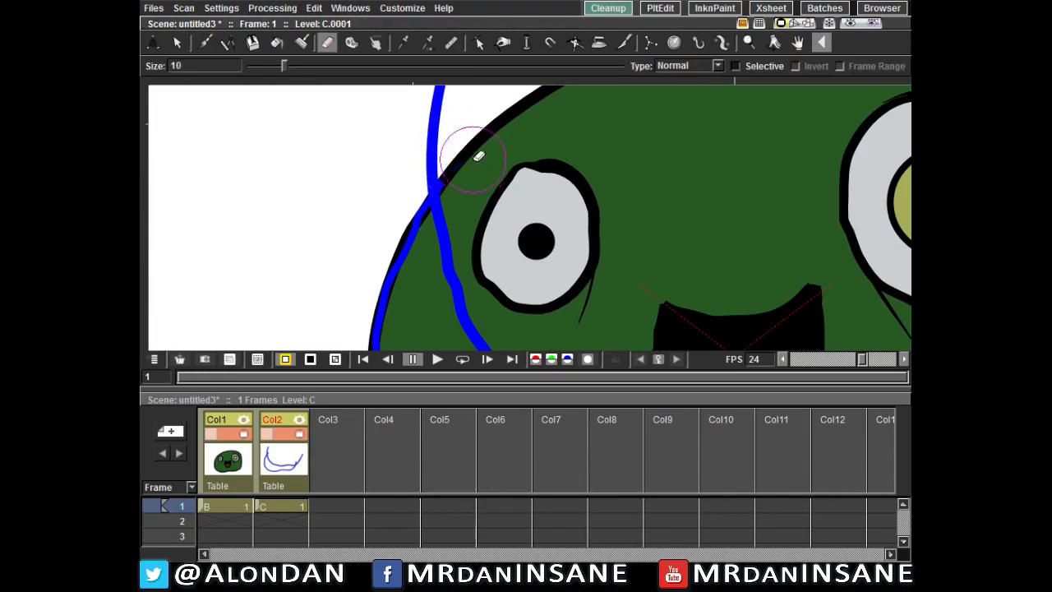
key(space)
drag(467, 116, 466, 157)
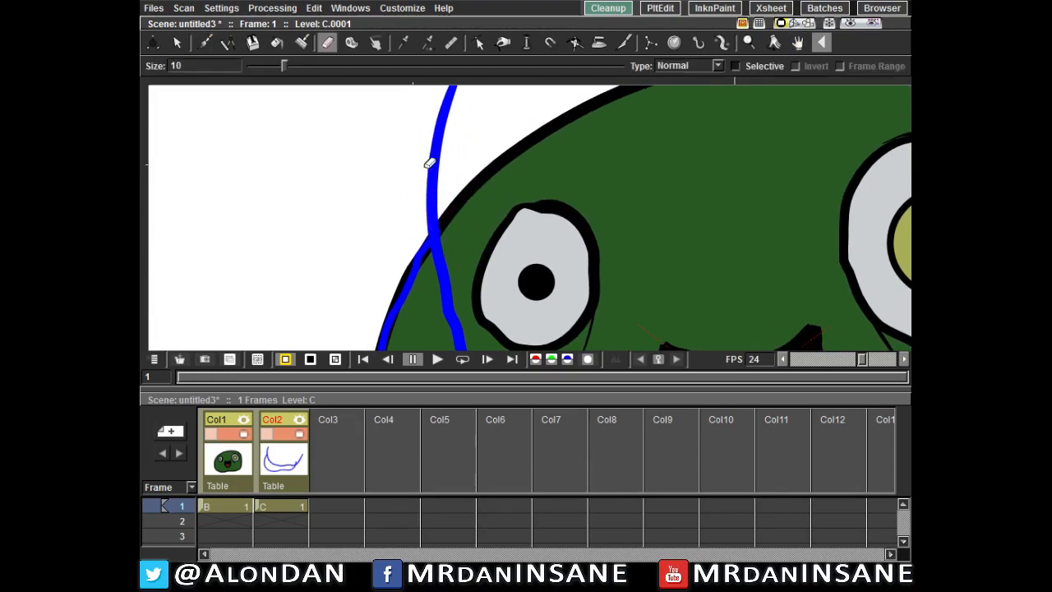
drag(427, 188, 418, 200)
key(space)
drag(467, 155, 454, 243)
drag(457, 130, 452, 119)
drag(441, 156, 411, 236)
click(410, 10)
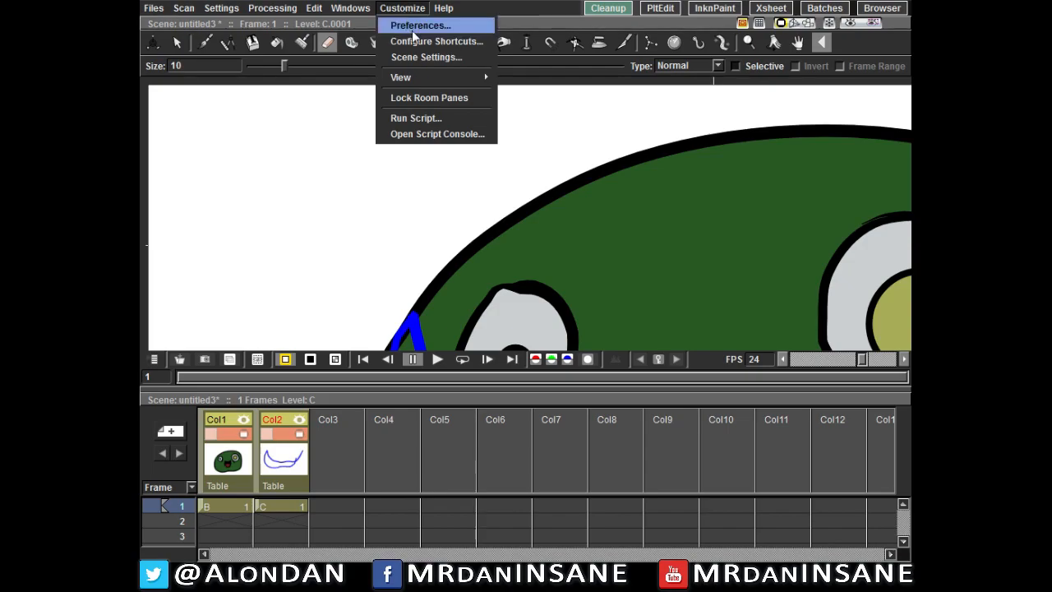
click(414, 25)
click(795, 45)
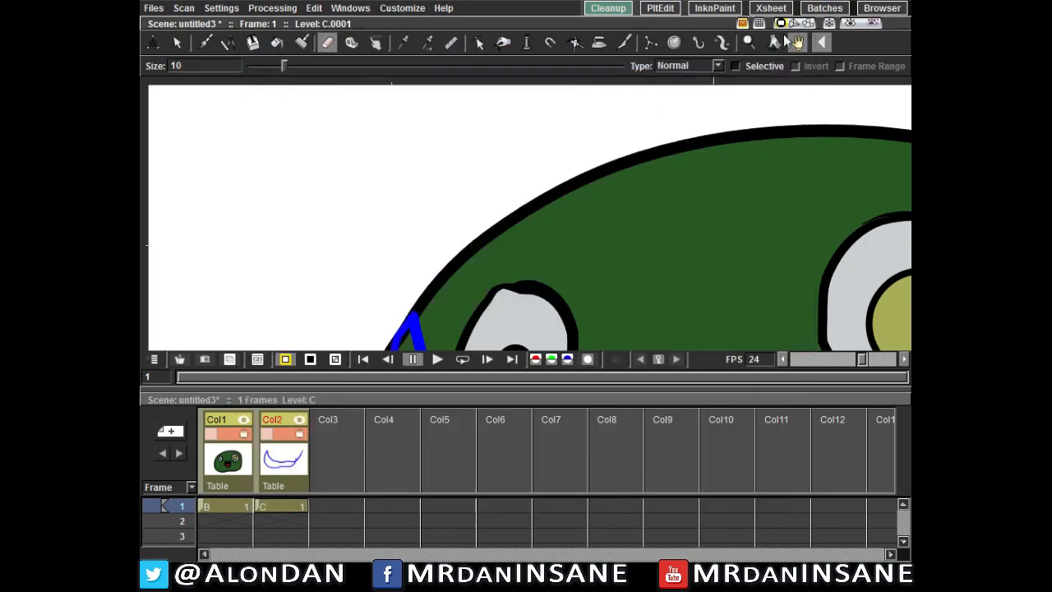
click(401, 9)
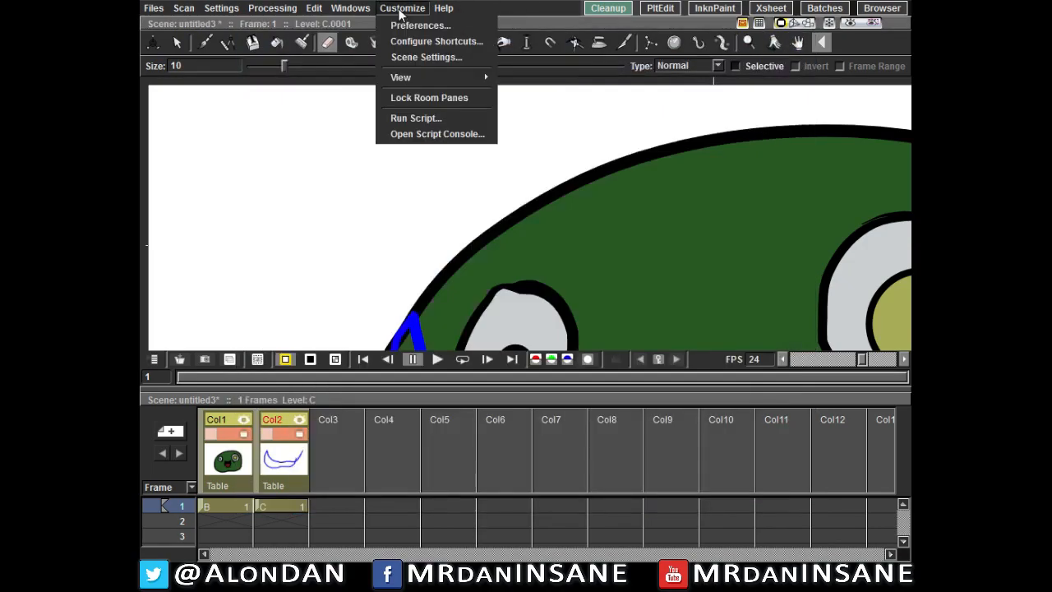
click(442, 42)
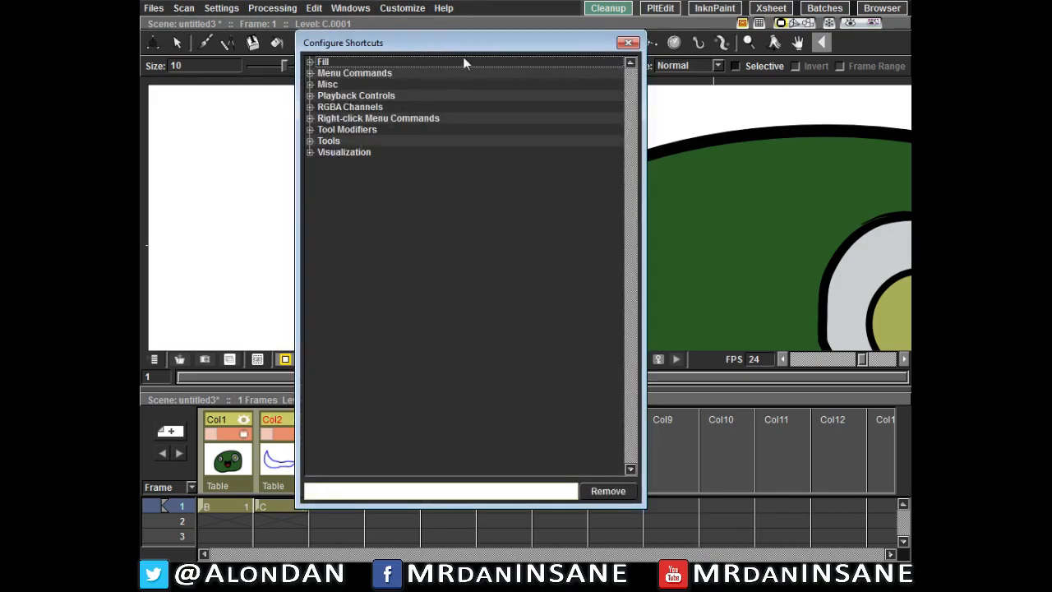
click(629, 43)
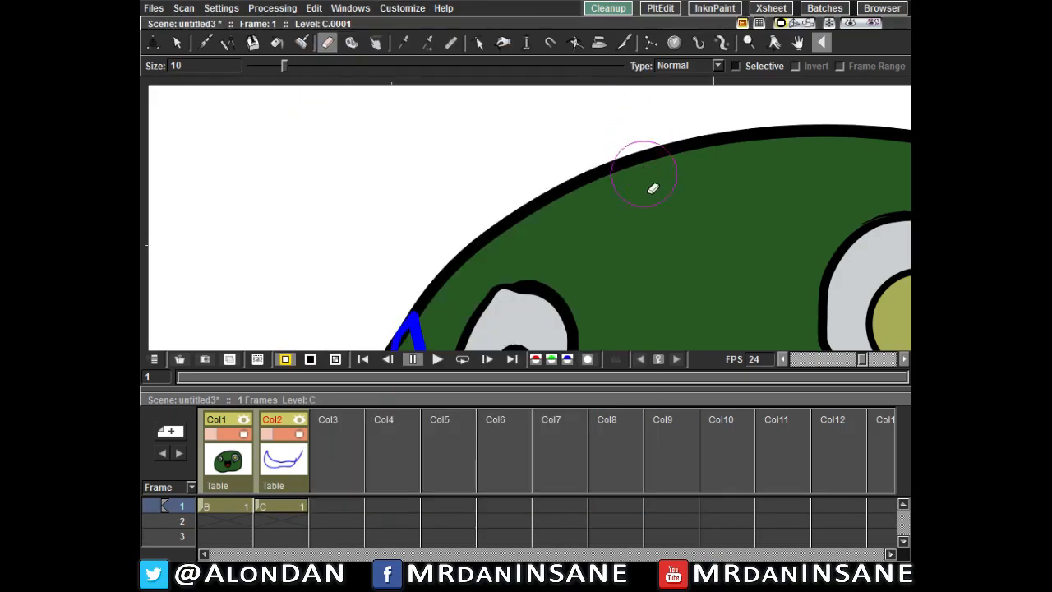
Step: Erase the part of the blue curve that extends beyond the face's outline on the right
key(space)
drag(692, 253, 450, 134)
drag(621, 181, 493, 85)
mouse_move(732, 258)
mouse_down()
mouse_move(582, 172)
mouse_move(573, 144)
mouse_up()
key(e)
mouse_move(603, 179)
mouse_down()
mouse_move(559, 184)
mouse_move(558, 207)
mouse_move(554, 197)
mouse_up()
key(space)
drag(680, 87, 617, 251)
key(e)
drag(668, 120, 585, 293)
key(space)
drag(622, 266, 652, 174)
mouse_move(594, 235)
mouse_down()
mouse_move(634, 146)
mouse_move(594, 212)
mouse_up()
key(e)
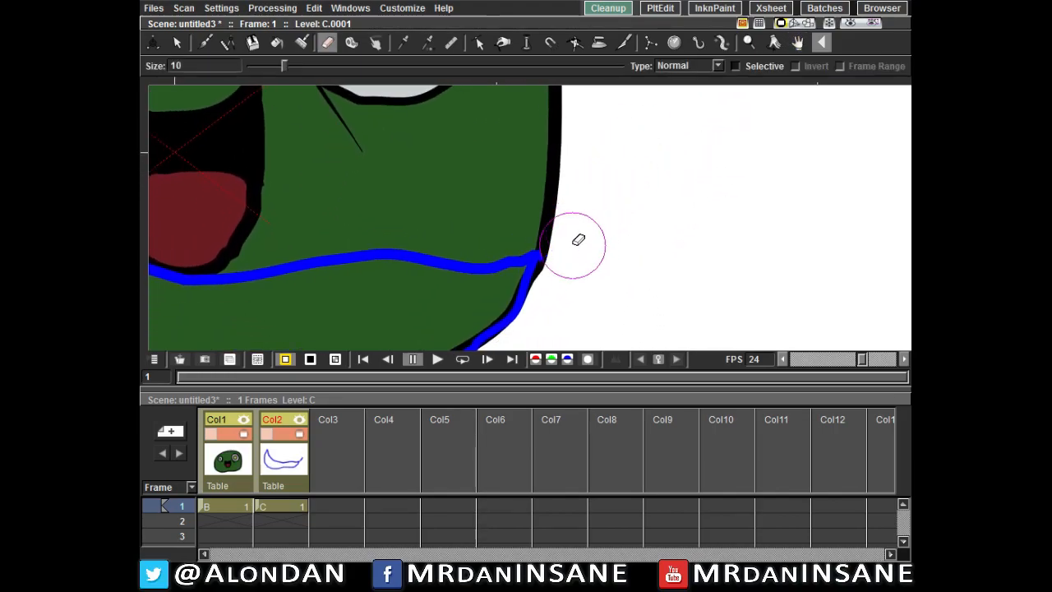
key(space)
mouse_move(575, 258)
mouse_down()
mouse_move(638, 157)
mouse_move(669, 167)
mouse_move(692, 193)
mouse_move(765, 176)
mouse_up()
drag(554, 159, 697, 180)
mouse_move(639, 146)
mouse_down()
mouse_move(626, 225)
mouse_move(590, 253)
mouse_up()
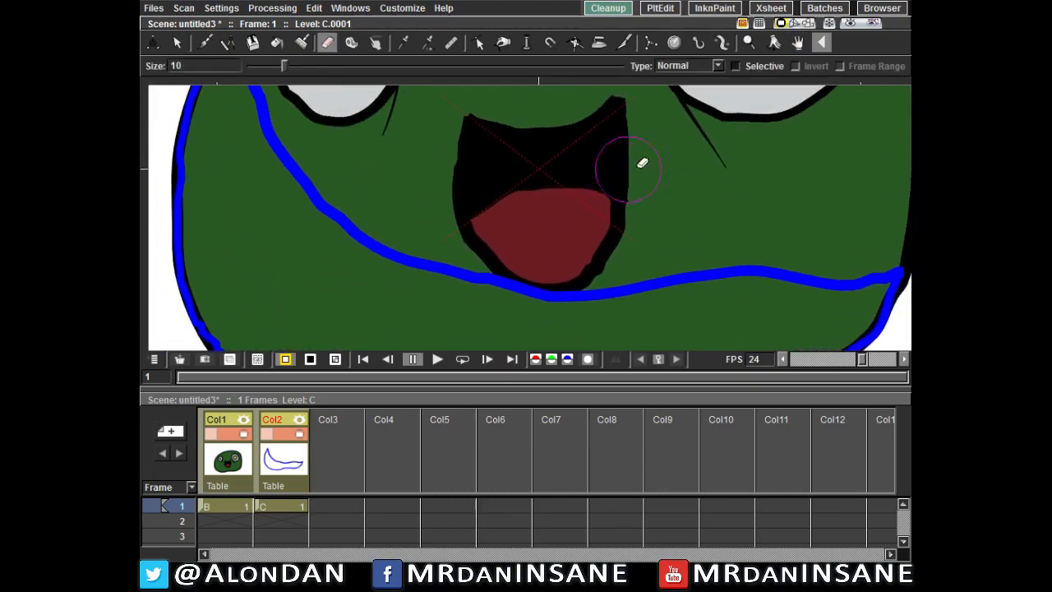
Step: Draw closed blue shading crescents with the Brush along the lower and upper edges of the smaller eye
scroll(670, 152, down, 11)
key(space)
drag(709, 117, 621, 187)
scroll(645, 178, up, 6)
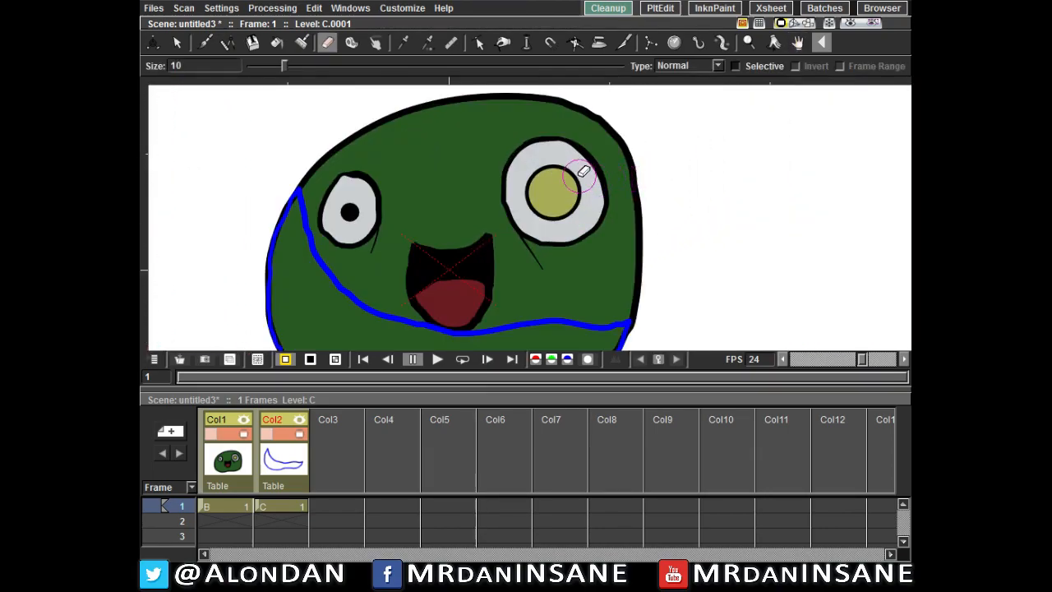
key(b)
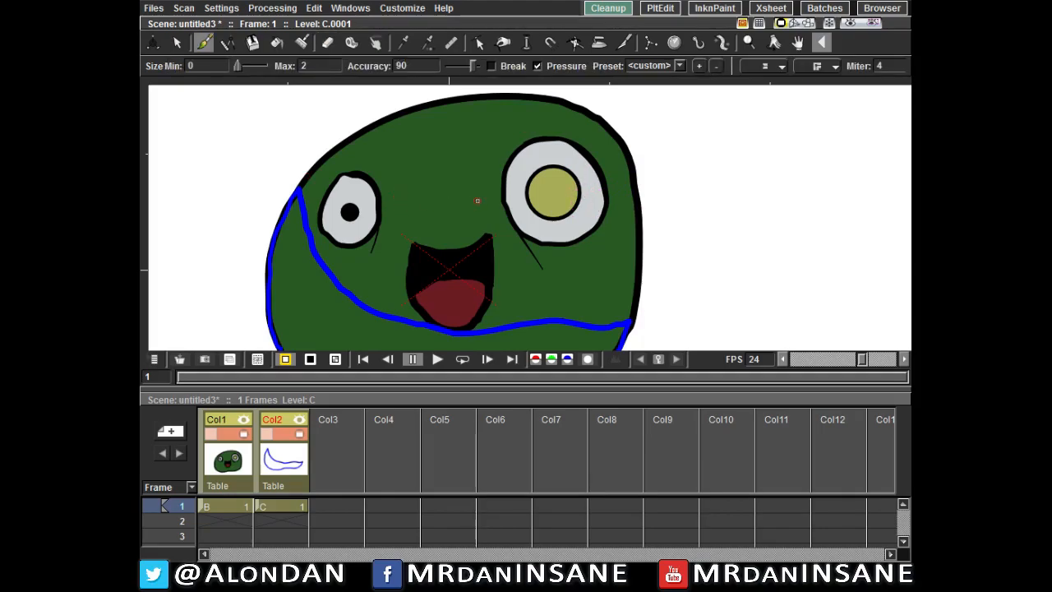
key(space)
drag(436, 173, 511, 136)
scroll(489, 137, up, 6)
drag(498, 180, 581, 127)
scroll(411, 140, up, 5)
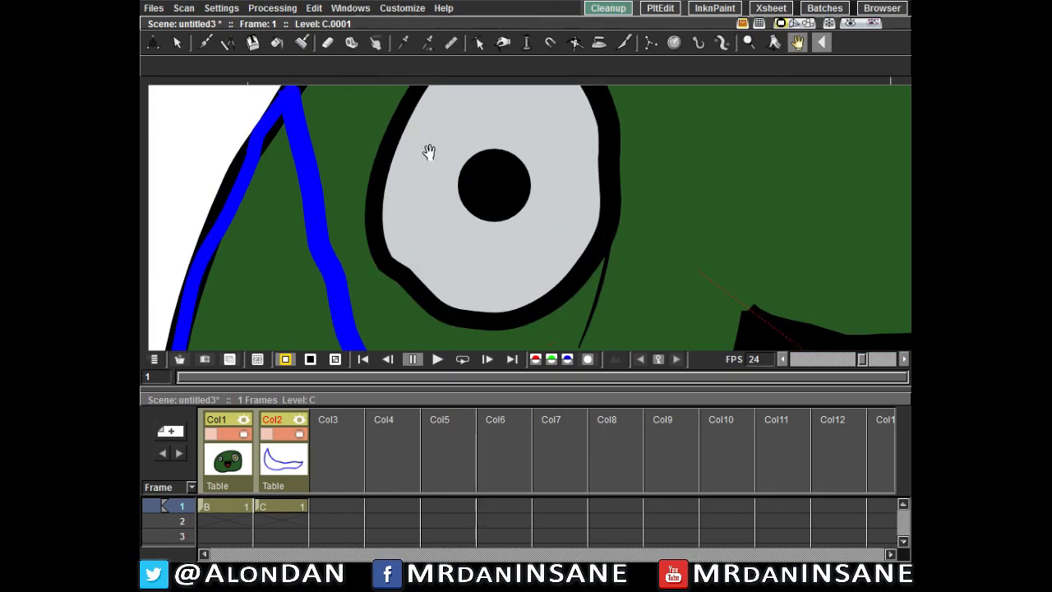
scroll(428, 151, down, 10)
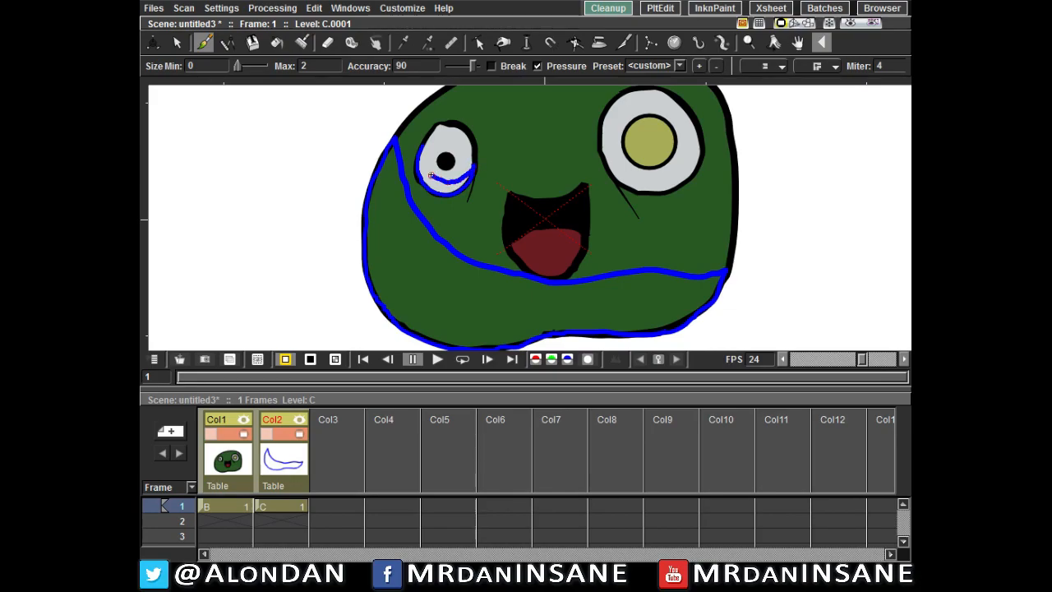
drag(423, 155, 421, 145)
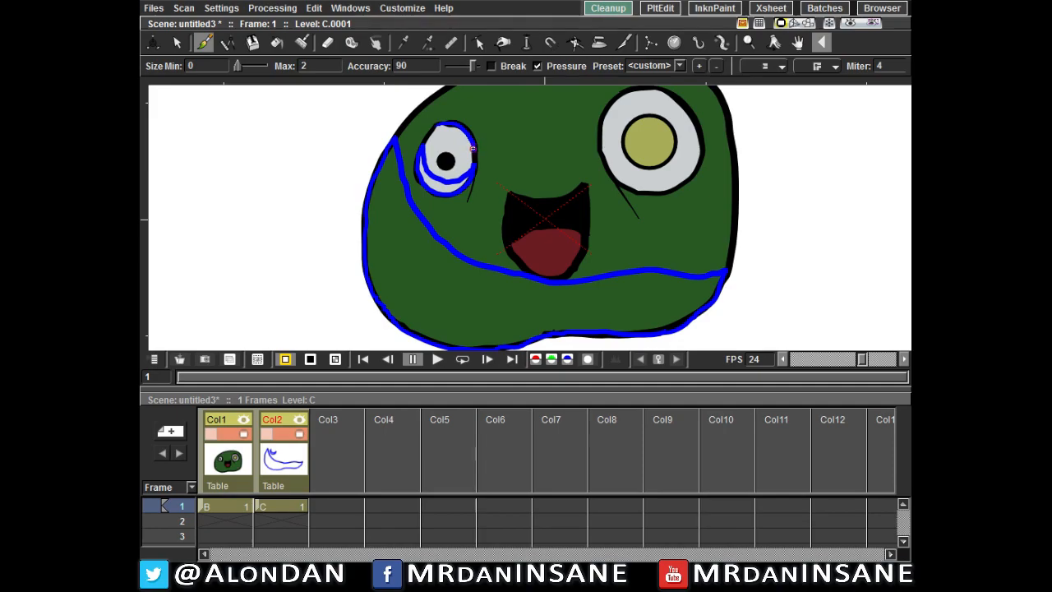
drag(440, 124, 449, 125)
Step: Draw closed blue shading crescents along the upper and lower edges of the larger eye
key(space)
drag(631, 157, 522, 207)
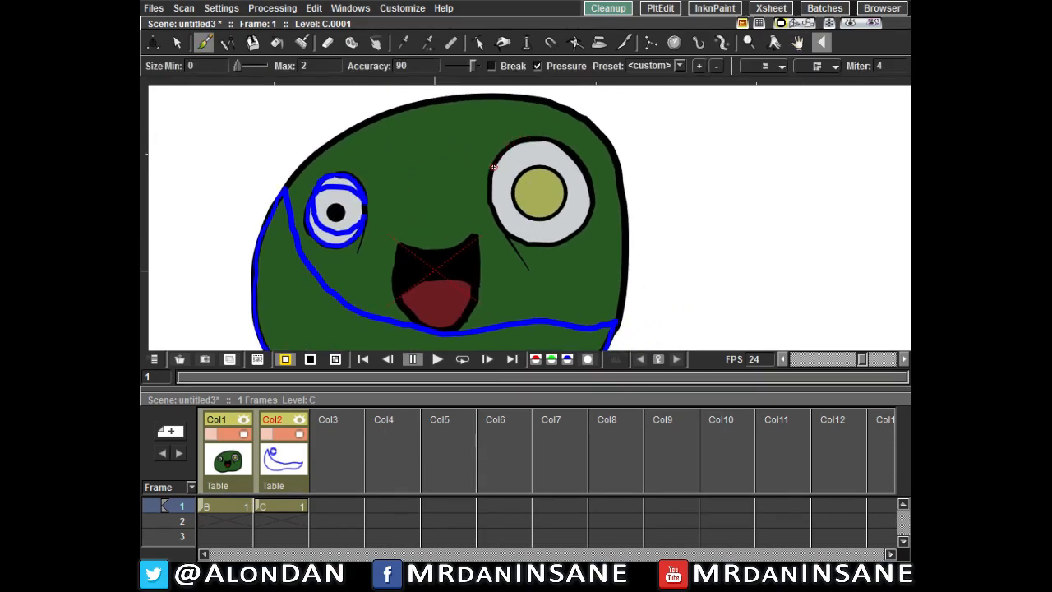
mouse_move(582, 169)
mouse_down()
mouse_move(537, 152)
mouse_move(490, 176)
mouse_up()
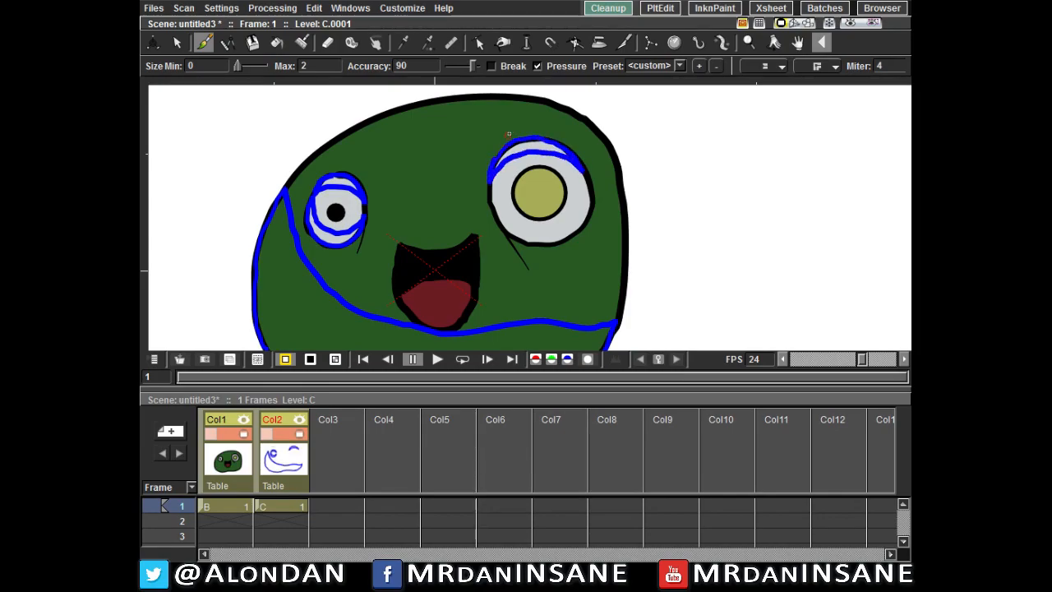
drag(511, 234, 570, 236)
mouse_move(590, 190)
mouse_down()
mouse_move(573, 216)
mouse_move(506, 230)
mouse_up()
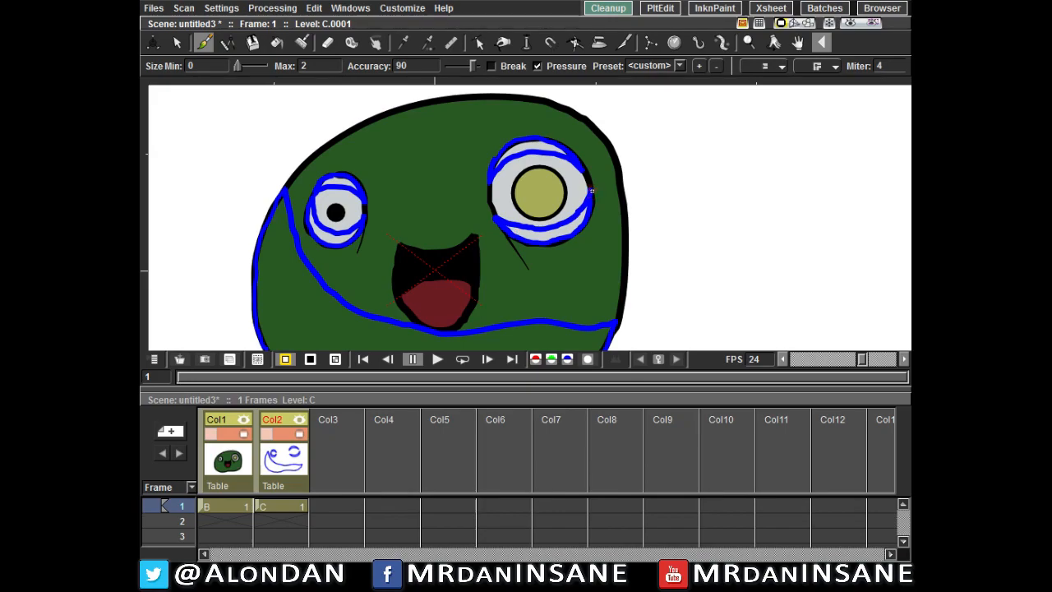
Step: Draw a blue oval shading shape inside the tongue, reaching down to the long curve
scroll(601, 147, down, 1)
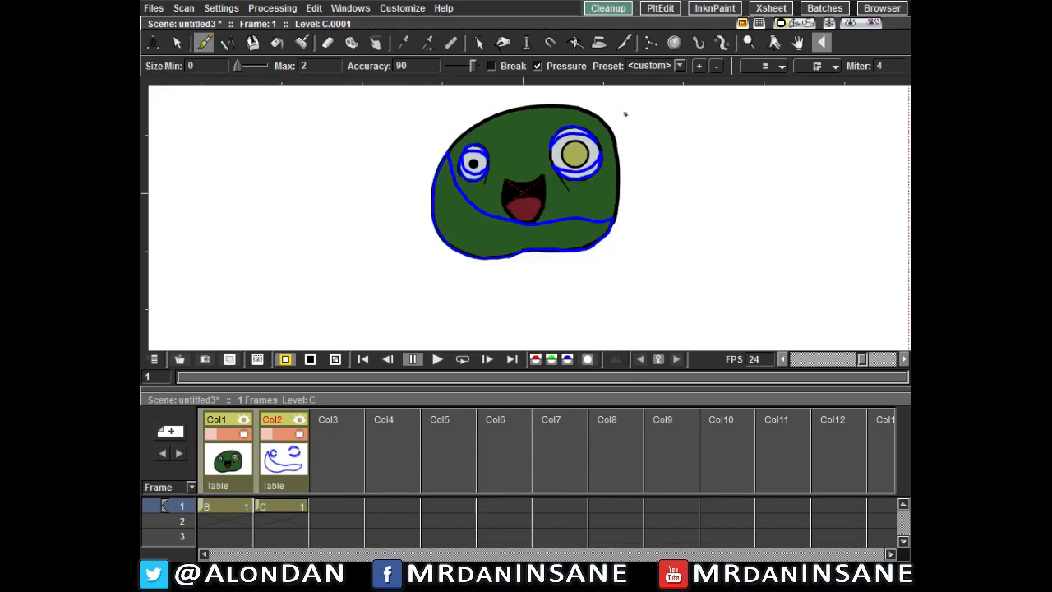
scroll(627, 129, up, 1)
key(space)
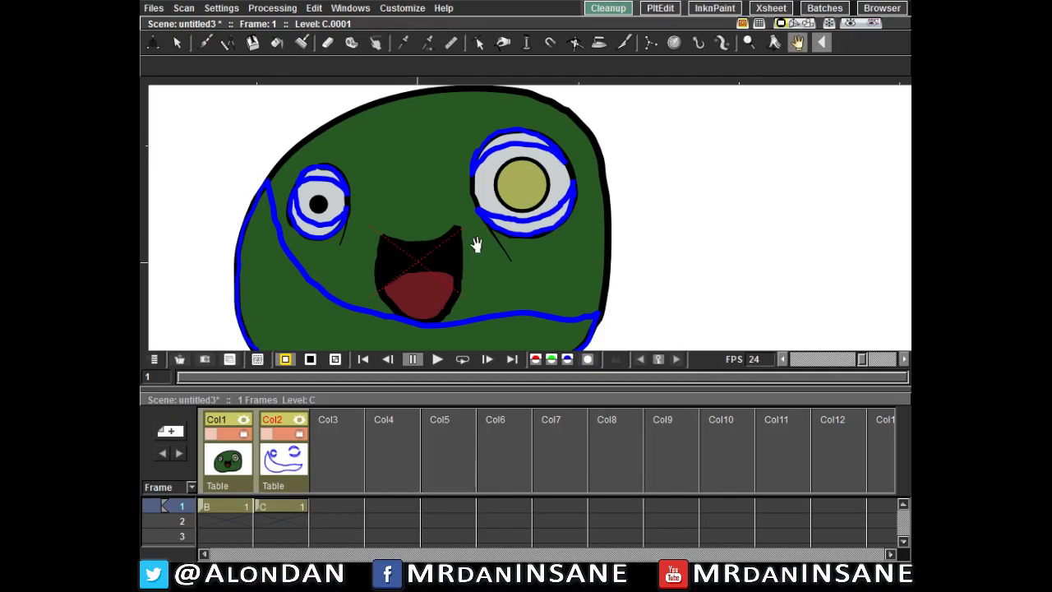
drag(477, 235, 527, 142)
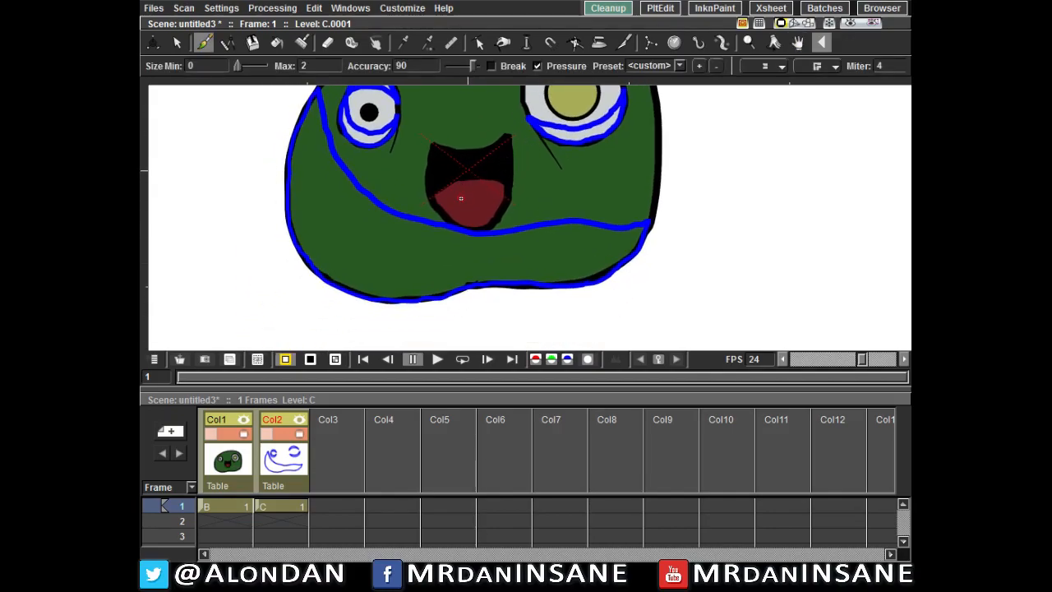
drag(458, 222, 445, 205)
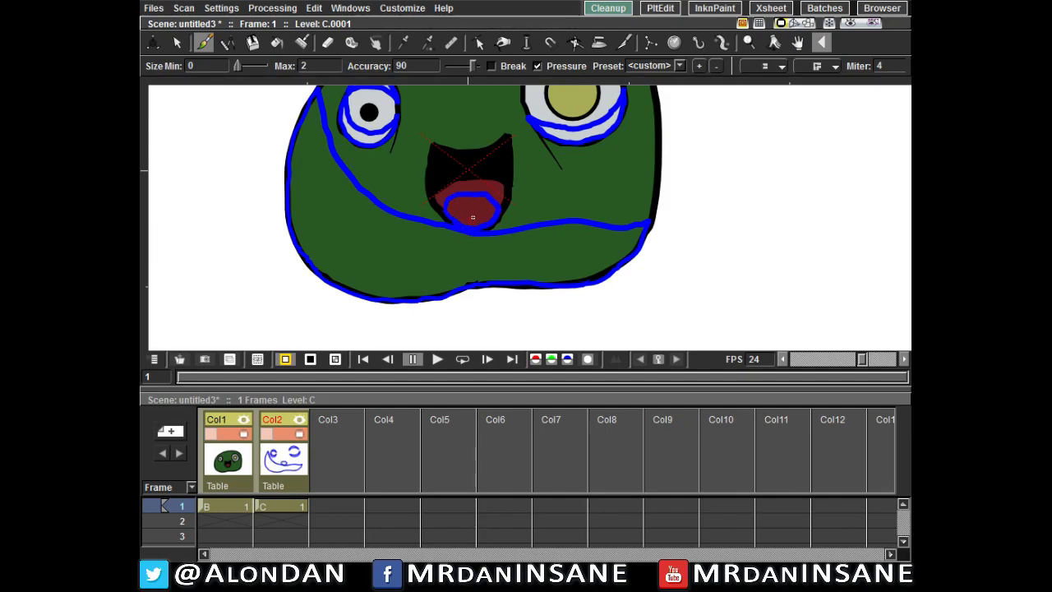
Step: Erase the long curve's section below the tongue and reconnect its open ends to the oval with the Brush
key(a)
click(470, 230)
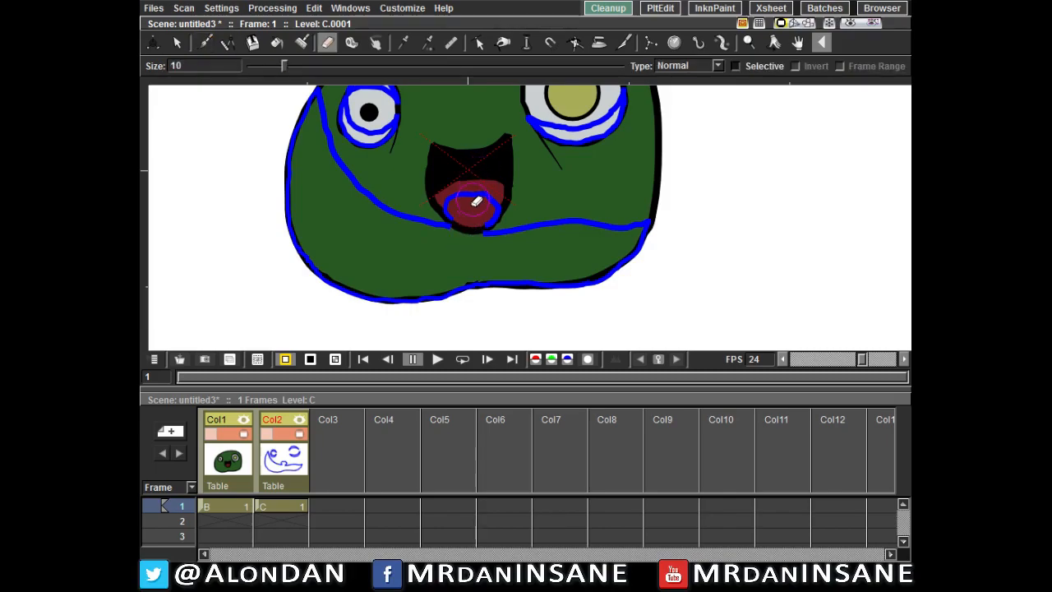
key(b)
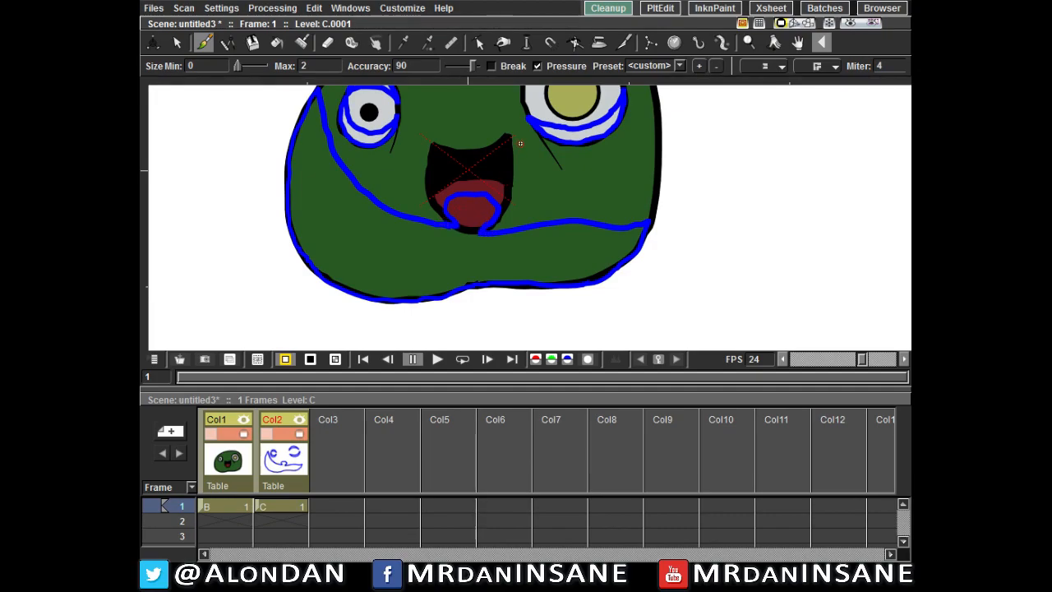
Step: Inspect the blue shading outlines around both eyes and across the face for gaps
scroll(616, 125, down, 5)
key(space)
mouse_move(613, 123)
mouse_down()
mouse_move(601, 162)
mouse_move(598, 137)
mouse_up()
key(b)
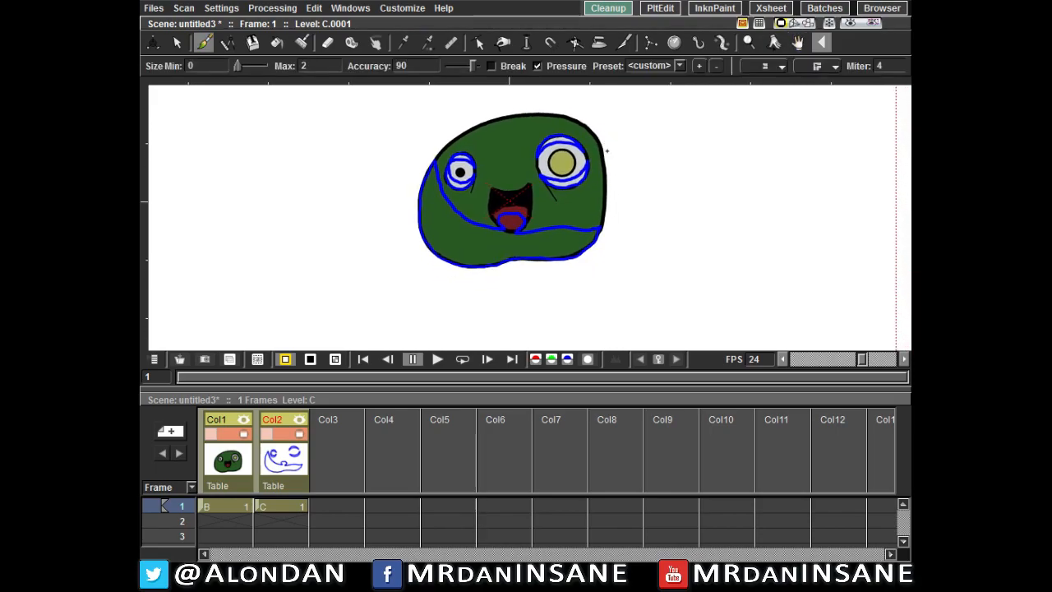
key(space)
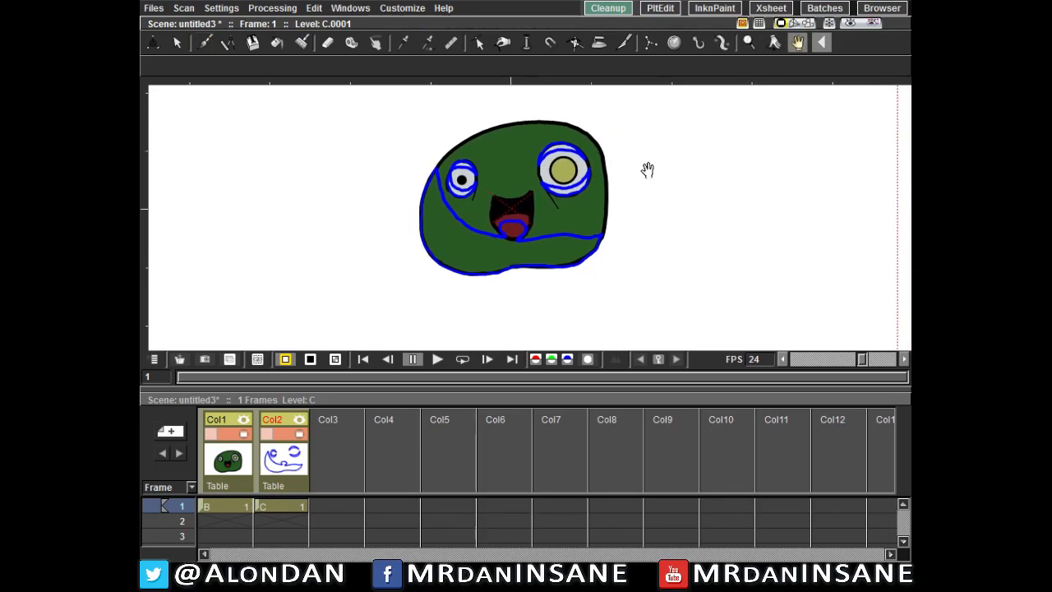
drag(646, 169, 643, 181)
scroll(643, 176, up, 5)
drag(478, 188, 700, 156)
drag(576, 141, 726, 141)
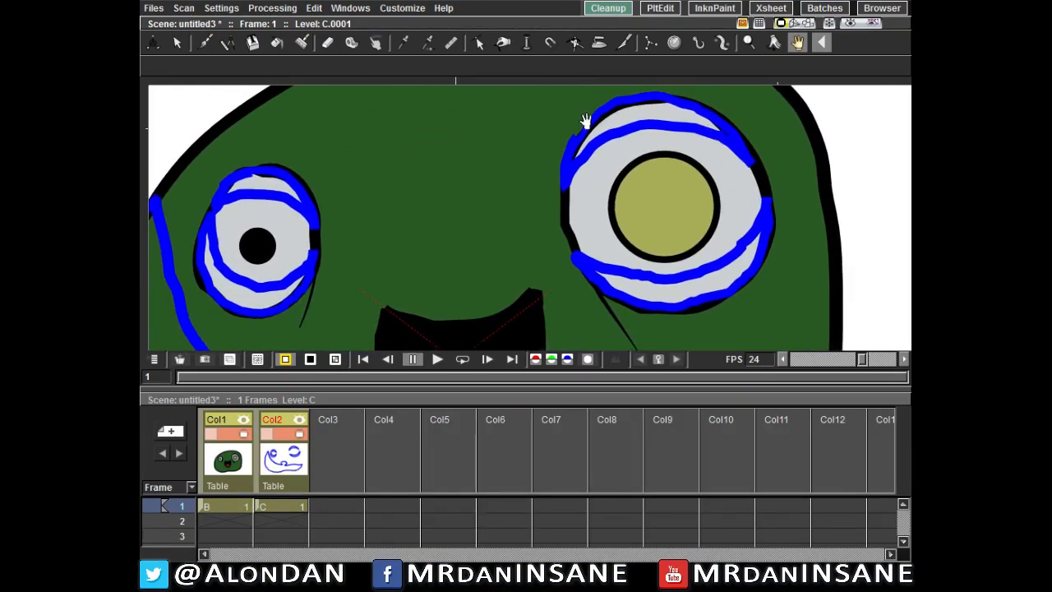
drag(380, 204, 528, 163)
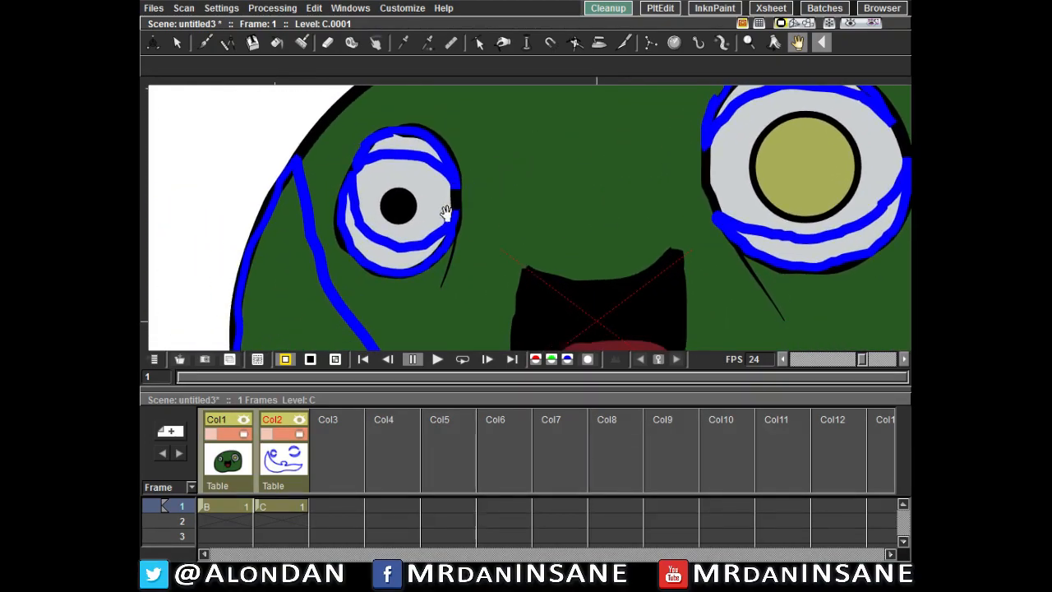
scroll(522, 192, down, 2)
scroll(633, 187, down, 2)
drag(652, 172, 648, 233)
Step: Fill the closed shading shapes on the face, tongue and eyes with color_1, and change that style to black (RGB 0, 0, 0)
click(662, 8)
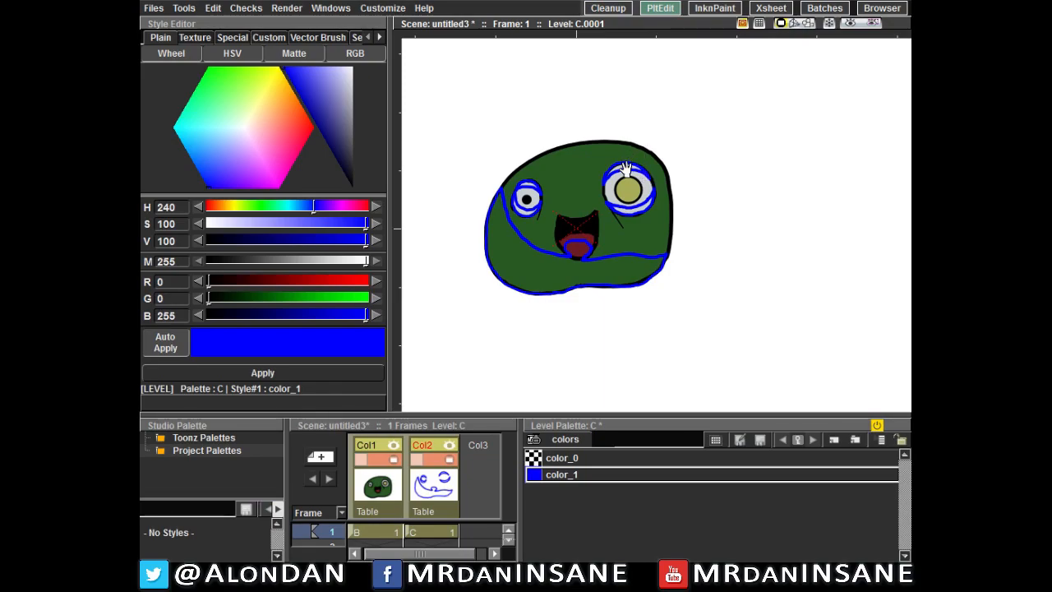
click(639, 159)
click(641, 199)
click(530, 206)
click(522, 210)
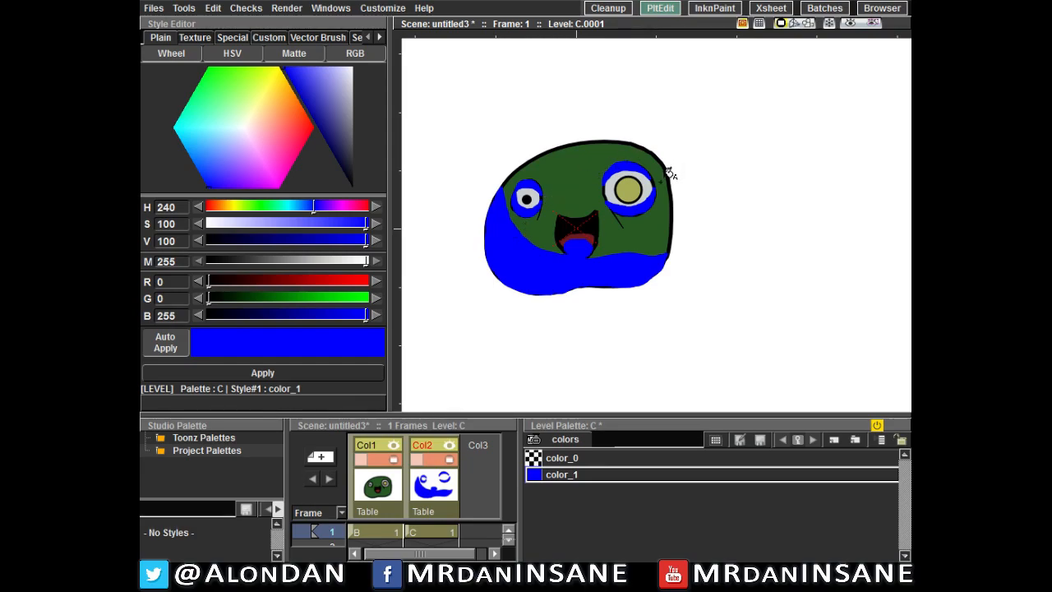
drag(365, 315, 203, 318)
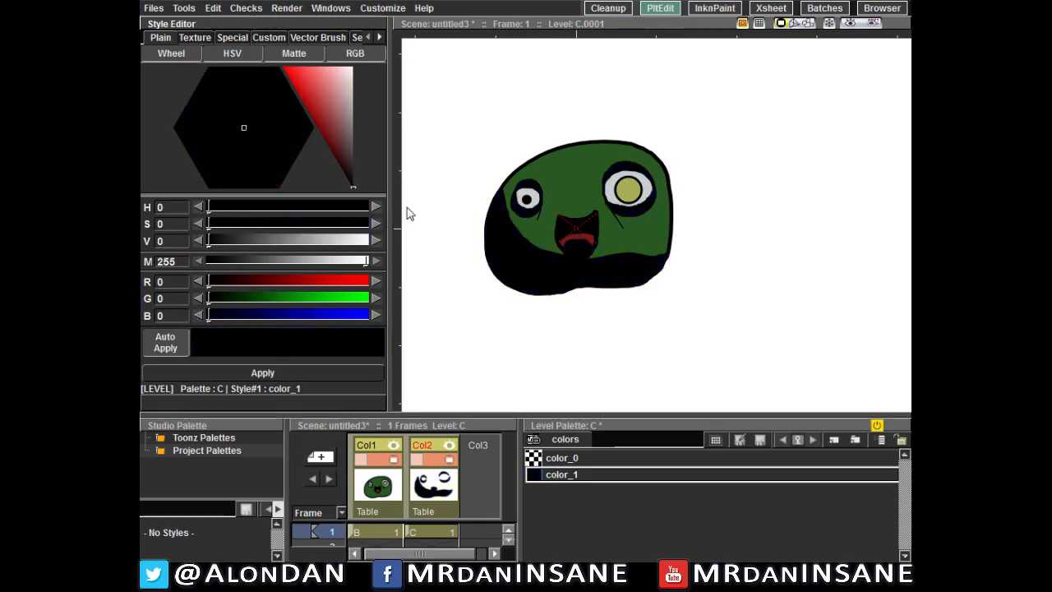
Step: Open the opacity setting of Col2 and leave it at 100%
click(622, 9)
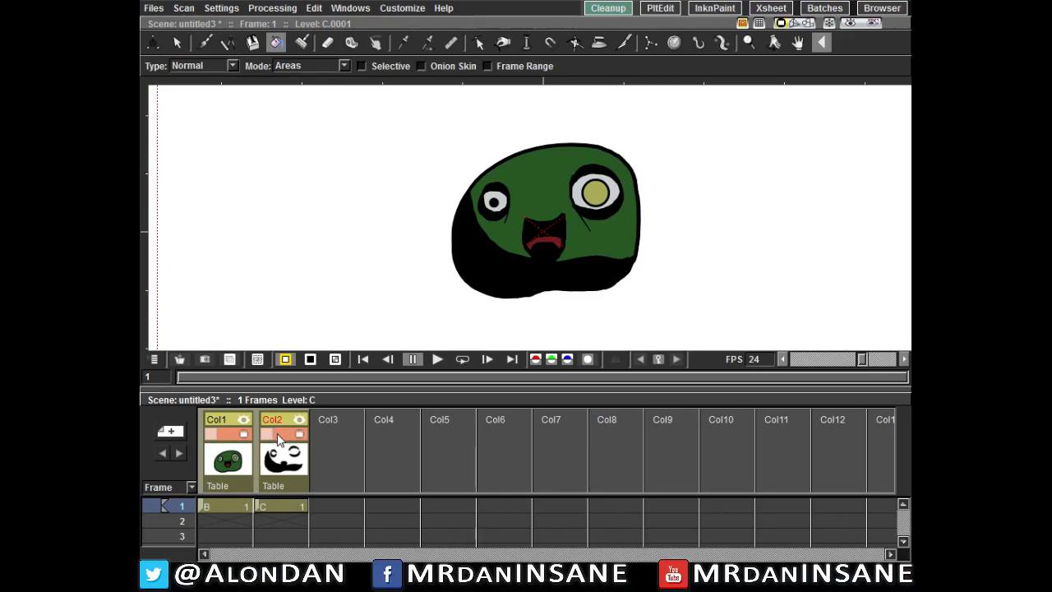
click(283, 437)
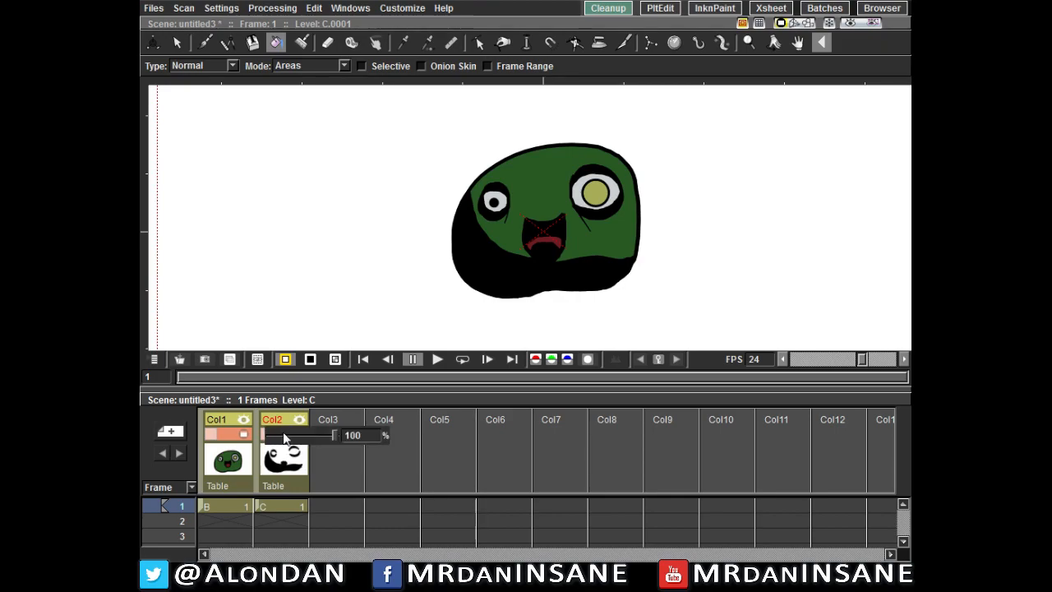
mouse_move(331, 437)
mouse_down()
mouse_move(283, 435)
mouse_move(350, 437)
mouse_up()
click(319, 416)
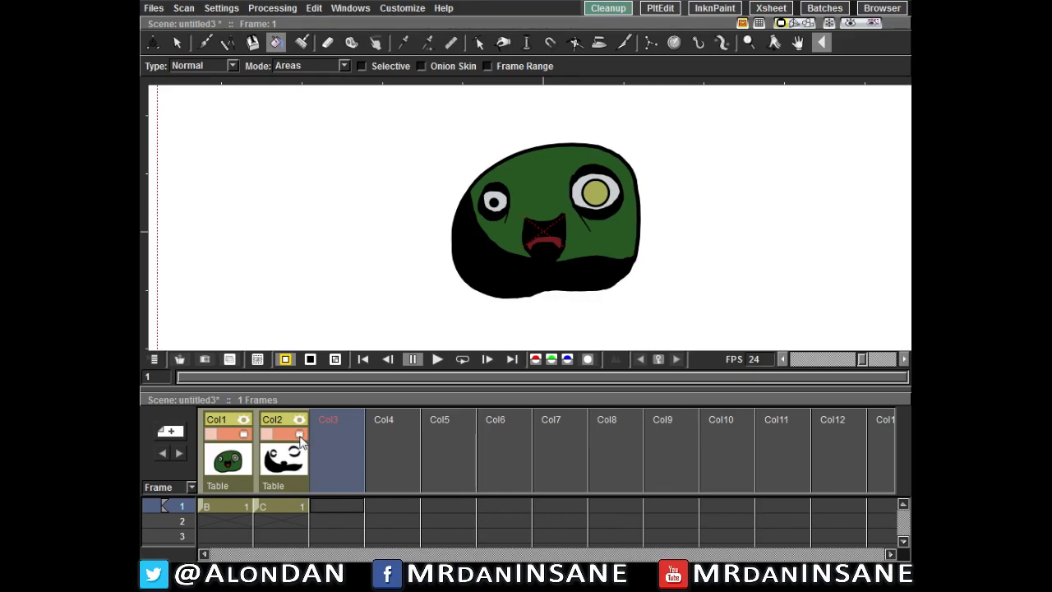
Step: Toggle the camera stand visibility of Col2's shading on and off, leaving the column hidden
click(300, 436)
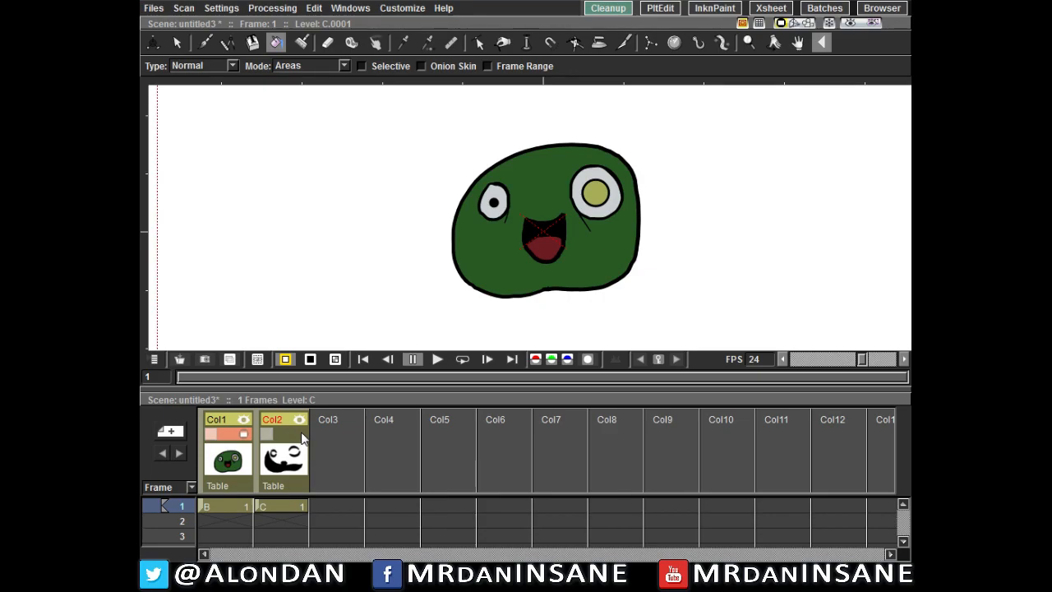
click(301, 435)
click(300, 435)
click(300, 436)
click(300, 436)
click(300, 436)
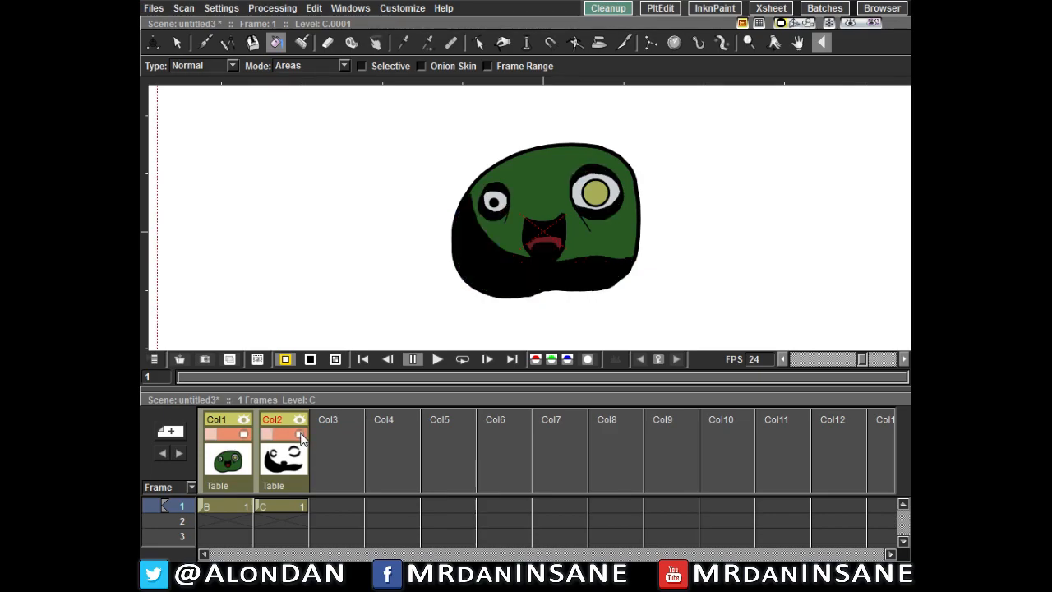
click(300, 436)
click(300, 436)
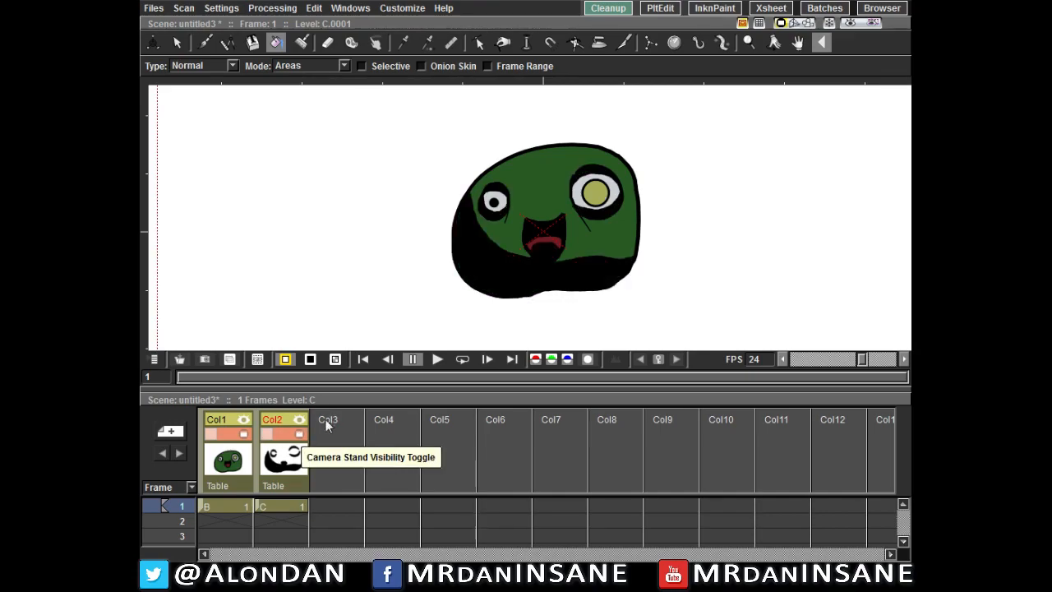
click(300, 434)
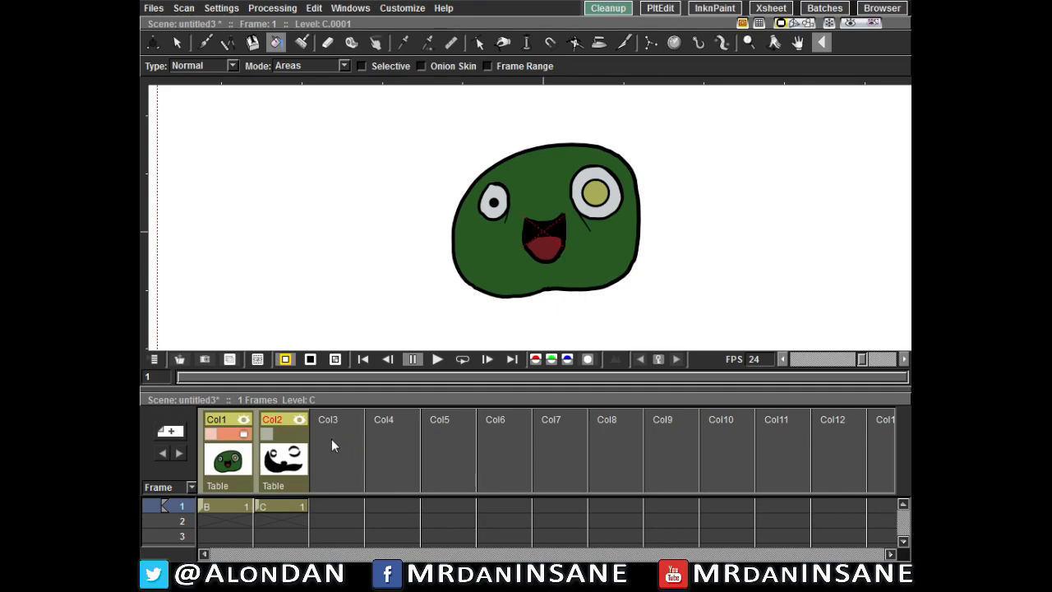
Step: Select frame 1 of Col3 in the palette editing room and widen the xsheet panel to show Col4
click(333, 446)
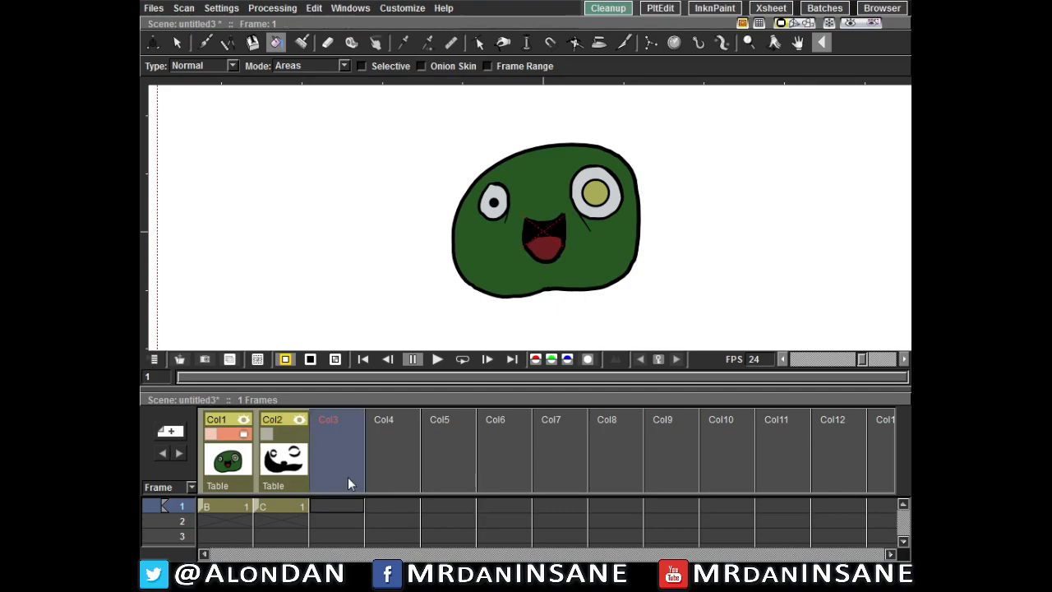
click(659, 8)
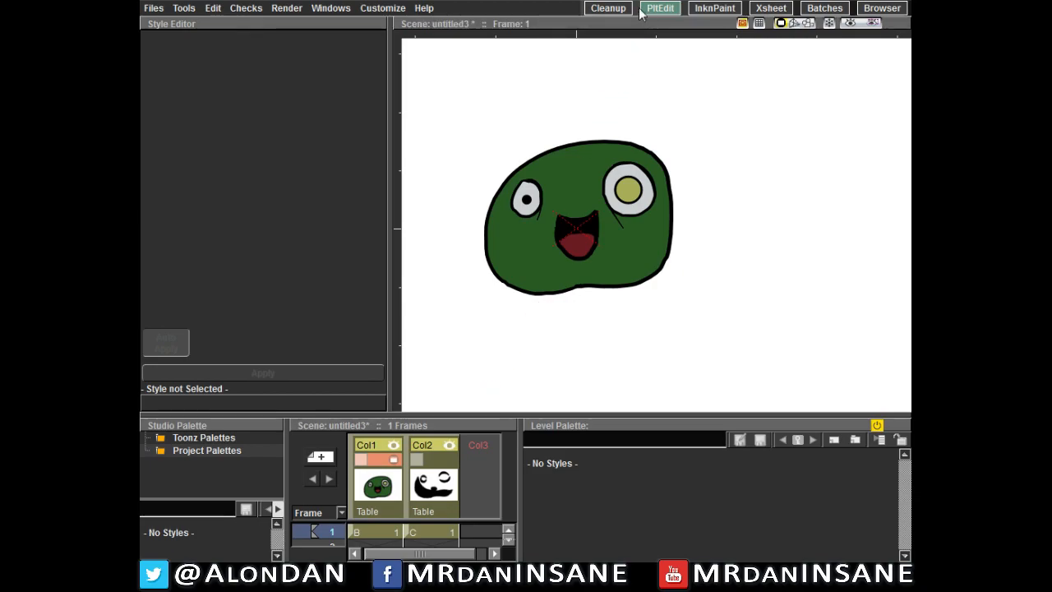
click(608, 8)
click(326, 506)
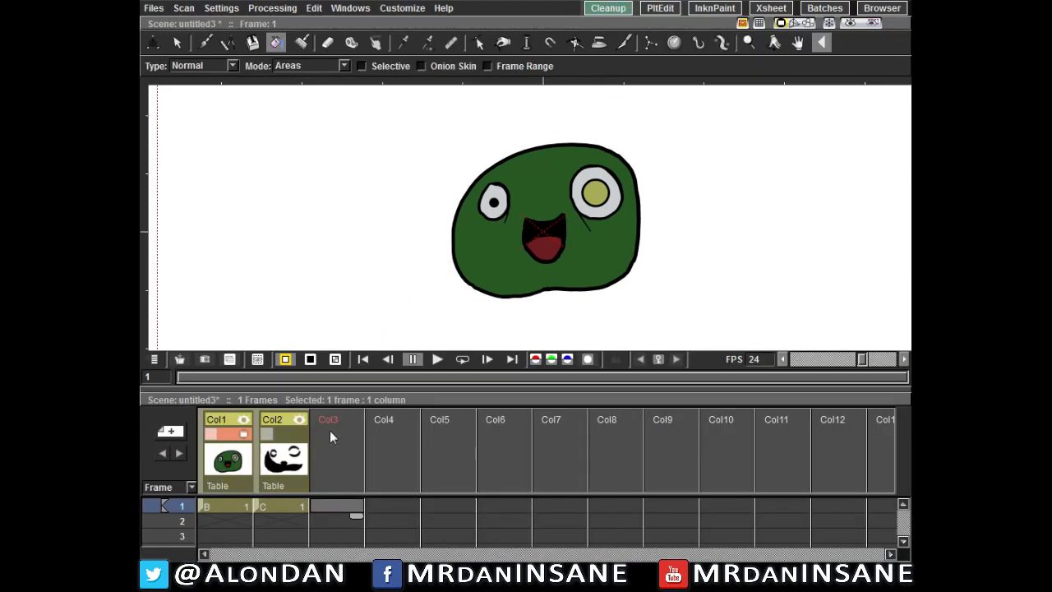
click(662, 8)
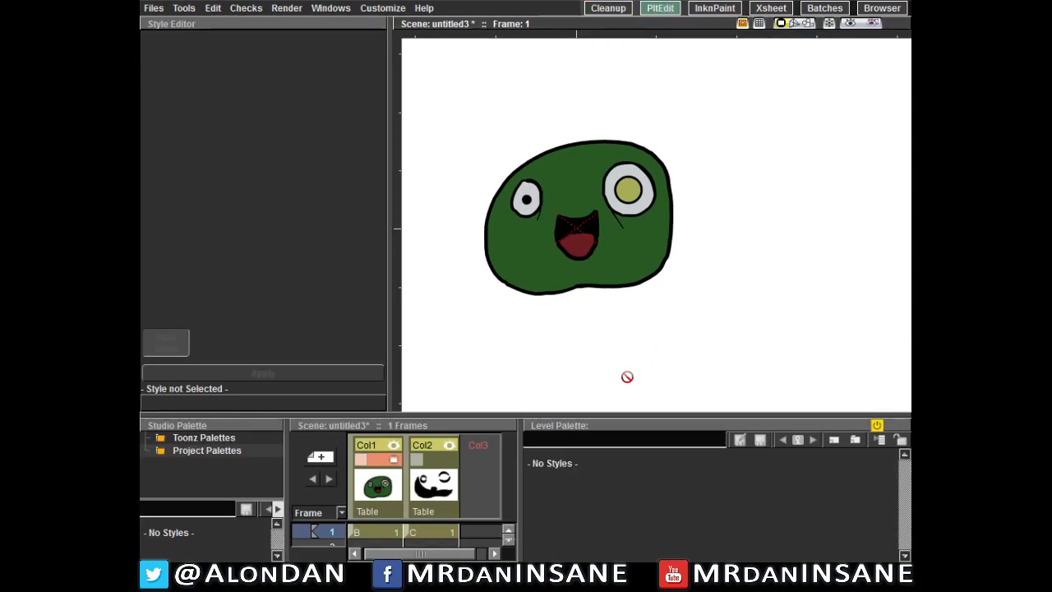
click(475, 531)
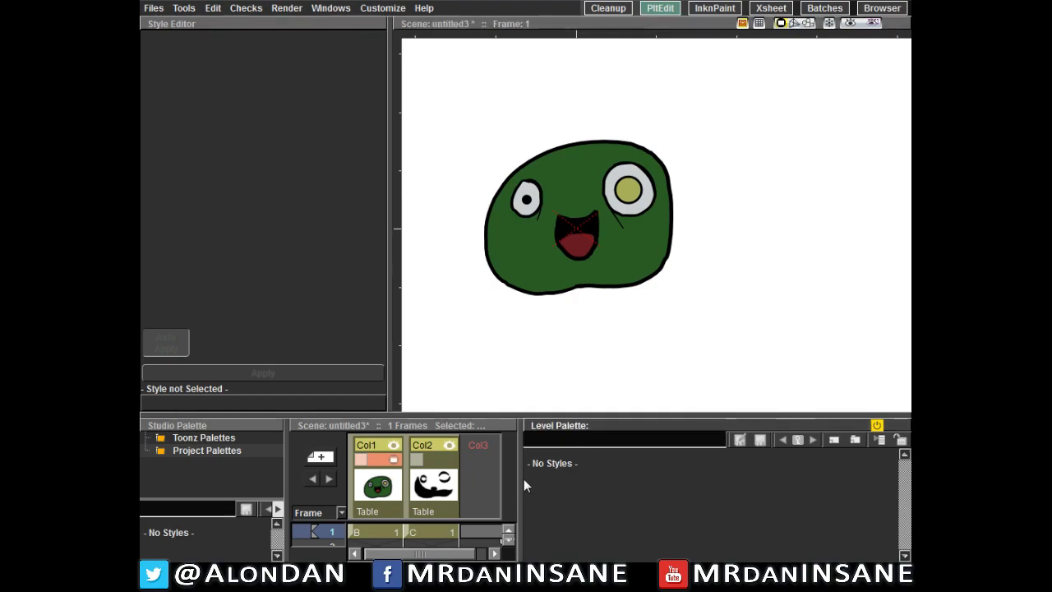
drag(520, 477, 594, 495)
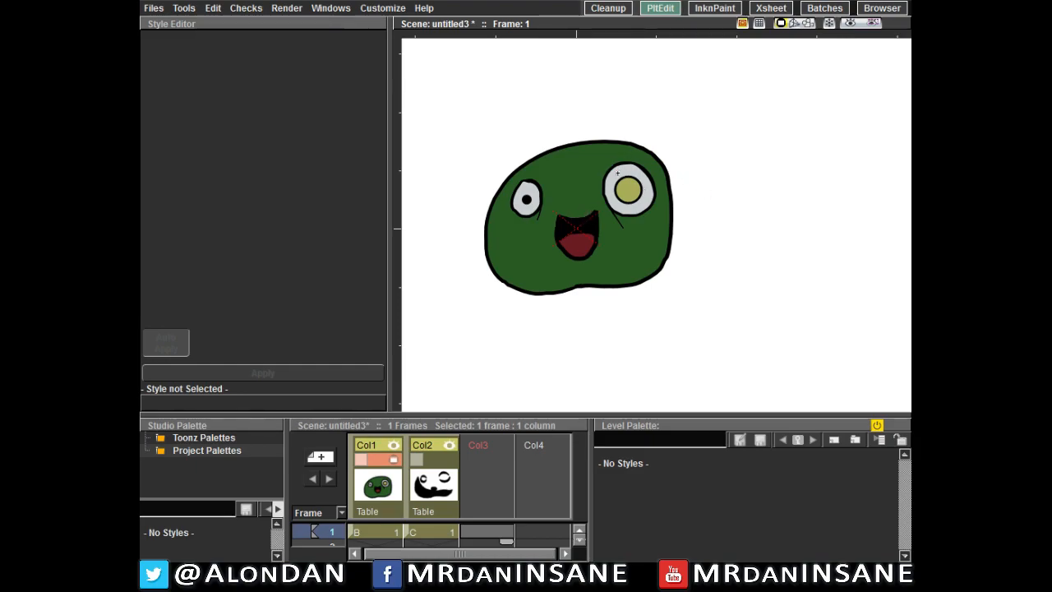
Step: Outline a large oval and a small circle as highlights on opposite edges of the larger eye's iris, and set color_1 to white
mouse_move(613, 170)
mouse_down()
mouse_move(611, 196)
mouse_move(625, 180)
mouse_move(613, 172)
mouse_up()
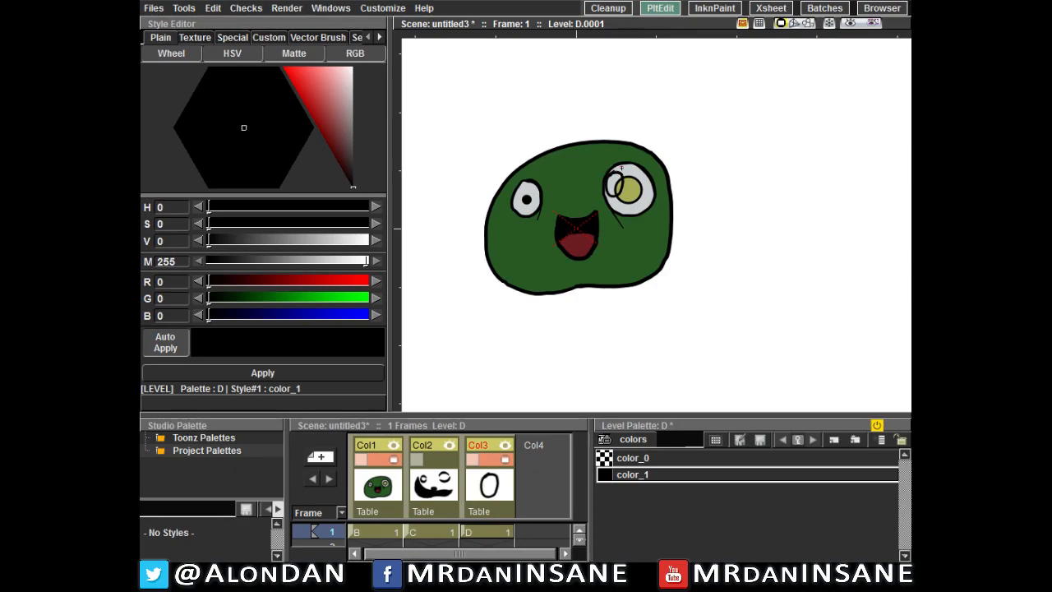
key(ctrl+z)
key(ctrl+z)
drag(624, 176, 607, 180)
scroll(621, 149, up, 3)
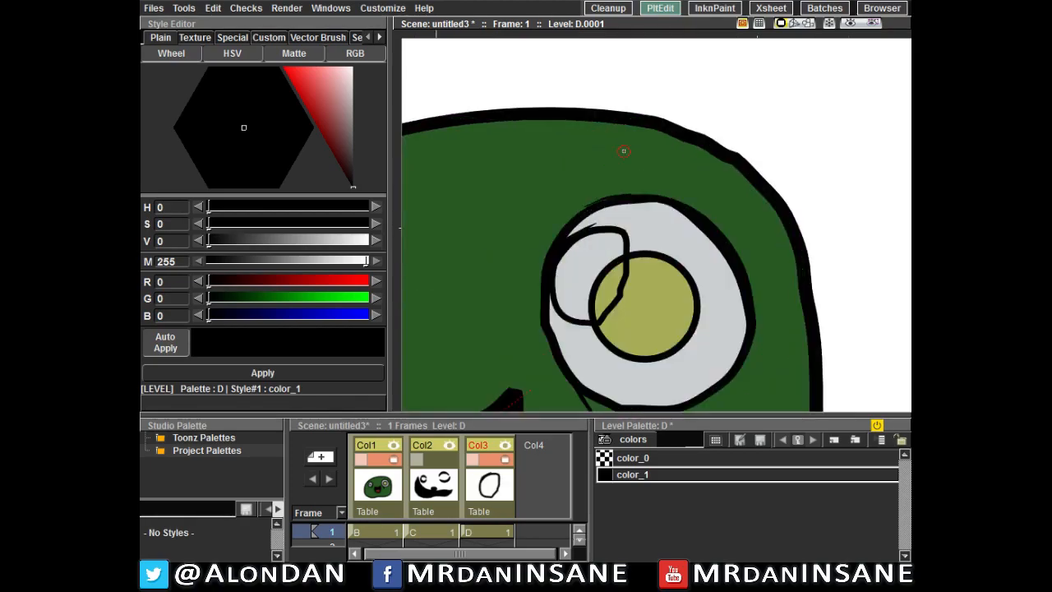
key(ctrl+z)
mouse_move(590, 232)
mouse_down()
mouse_move(574, 325)
mouse_move(618, 251)
mouse_move(582, 235)
mouse_move(568, 318)
mouse_move(626, 261)
mouse_move(585, 233)
mouse_move(565, 285)
mouse_up()
key(ctrl+z)
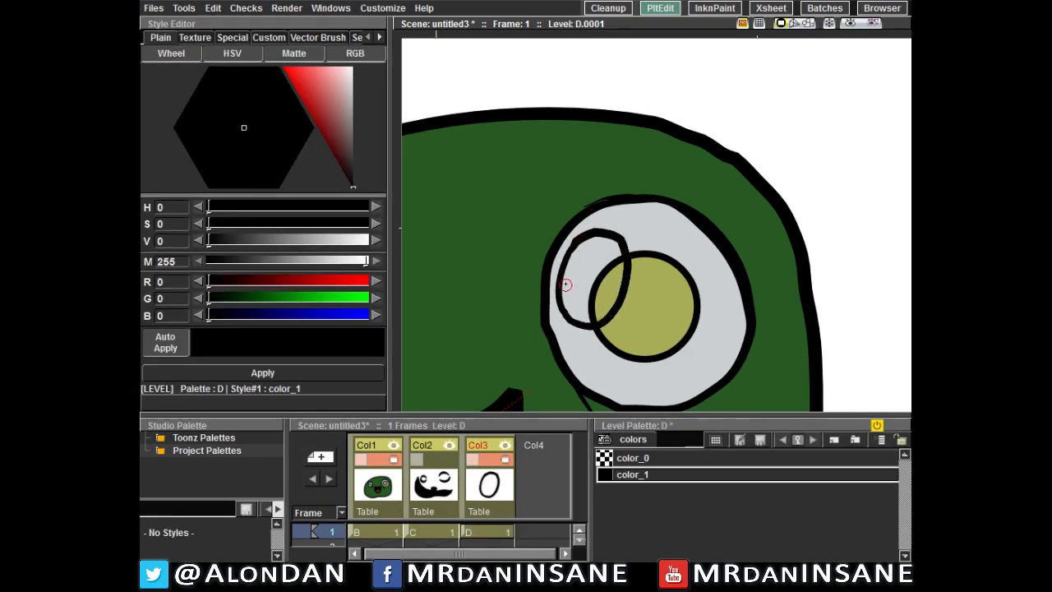
mouse_move(696, 271)
mouse_down()
mouse_move(685, 228)
mouse_move(651, 256)
mouse_move(687, 232)
mouse_move(655, 241)
mouse_up()
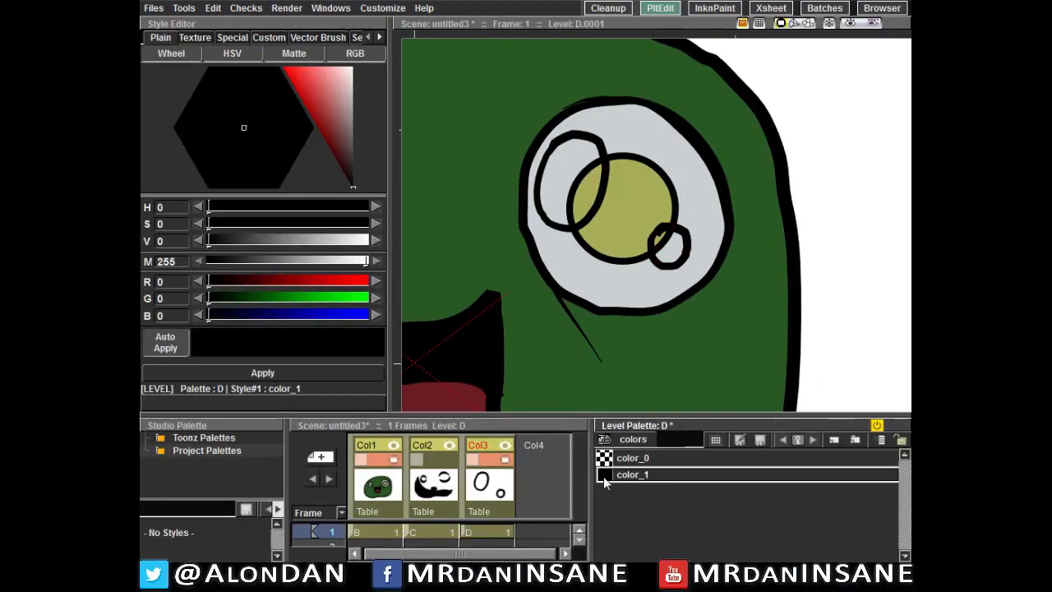
drag(346, 141, 353, 67)
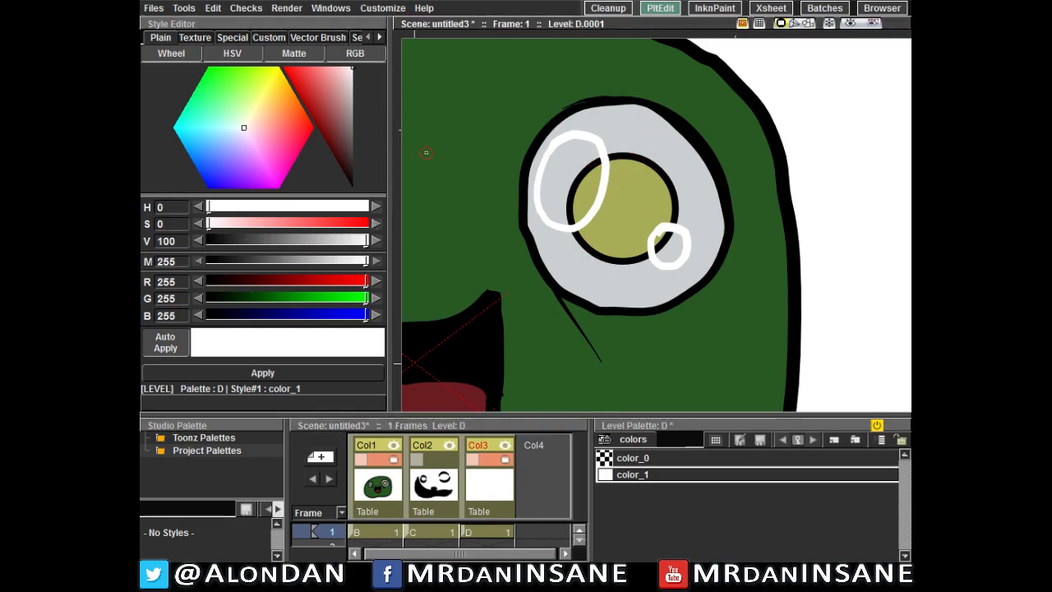
Step: Outline a white highlight circle at the smaller eye's upper left and a tinier one at the lower right of its pupil
drag(502, 235, 791, 218)
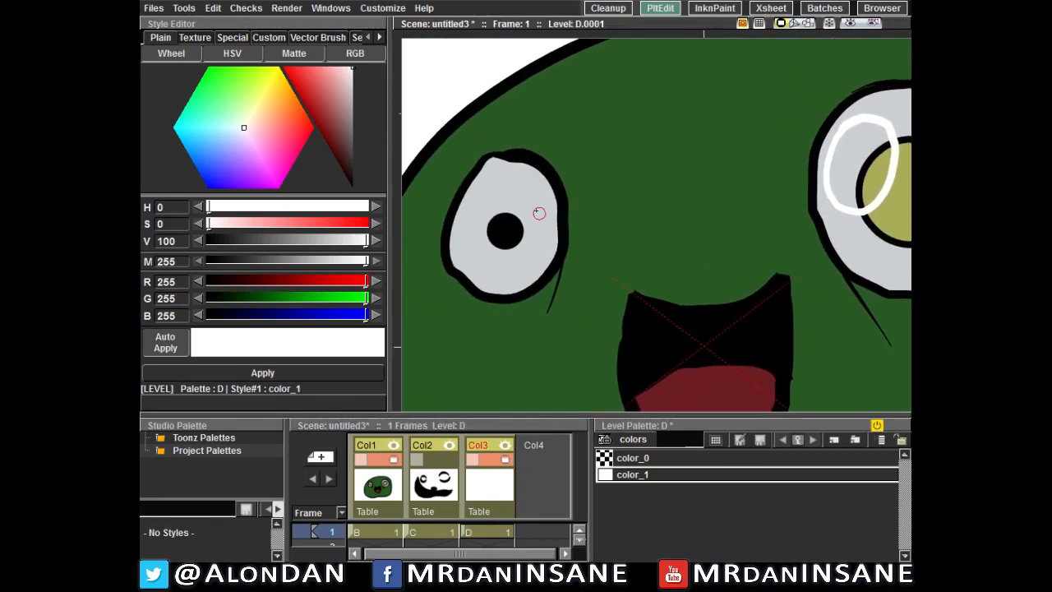
mouse_move(483, 169)
mouse_down()
mouse_move(468, 220)
mouse_move(497, 231)
mouse_move(508, 191)
mouse_move(491, 173)
mouse_move(463, 231)
mouse_move(501, 220)
mouse_move(493, 183)
mouse_move(473, 180)
mouse_move(465, 225)
mouse_move(501, 212)
mouse_move(488, 179)
mouse_move(463, 200)
mouse_move(471, 233)
mouse_move(505, 208)
mouse_move(486, 187)
mouse_move(460, 209)
mouse_up()
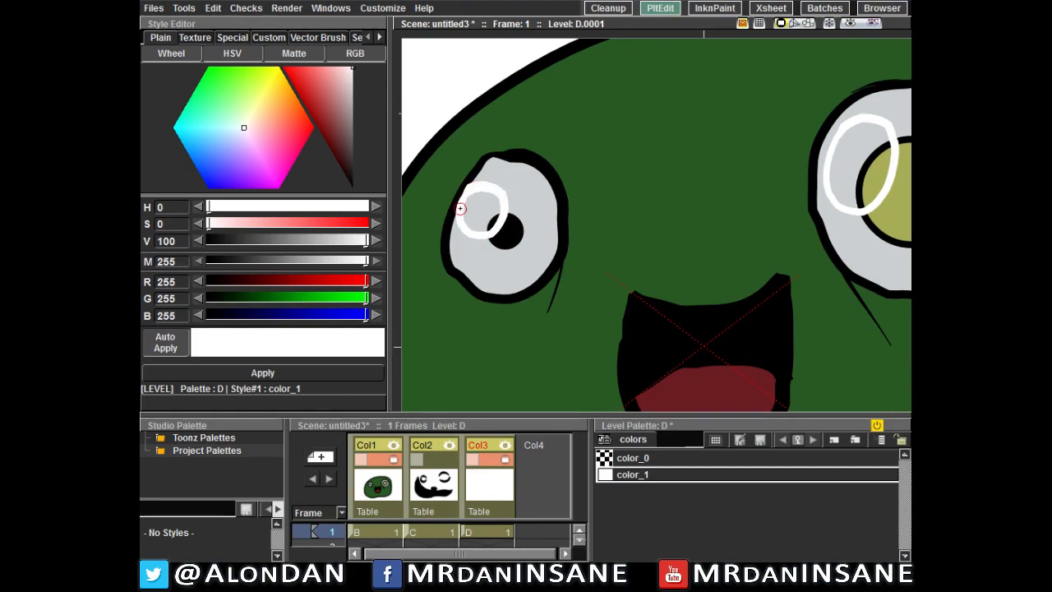
mouse_move(534, 255)
mouse_down()
mouse_move(535, 281)
mouse_move(527, 271)
mouse_move(534, 243)
mouse_up()
key(ctrl+z)
key(ctrl+z)
scroll(540, 216, down, 3)
mouse_move(668, 172)
mouse_down()
mouse_move(627, 143)
mouse_move(658, 144)
mouse_up()
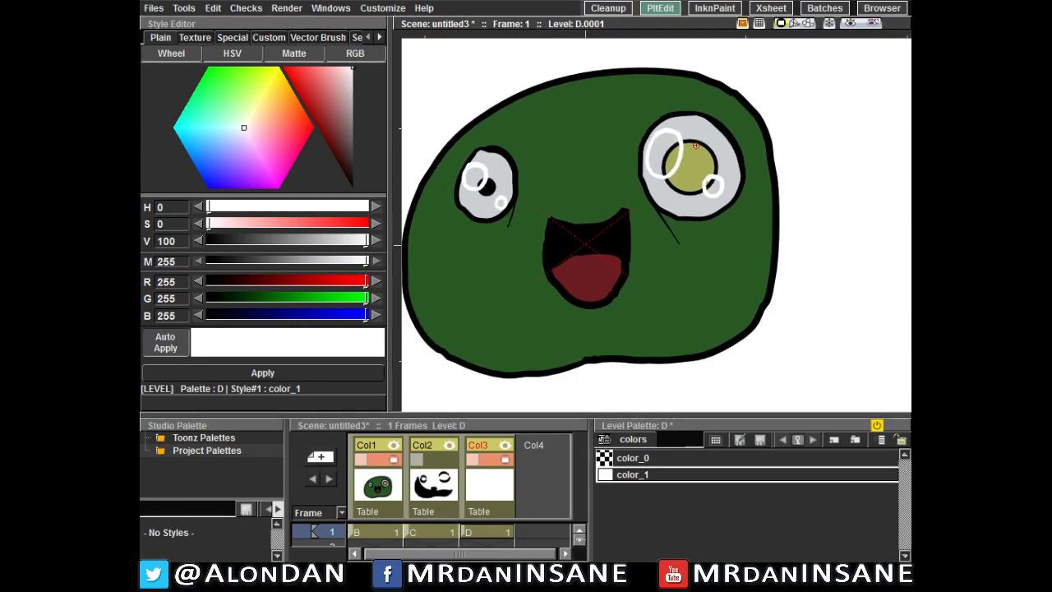
Step: Draw a white highlight dot and a short white stroke beside it on the tongue
scroll(696, 151, up, 2)
scroll(604, 234, down, 2)
drag(602, 230, 669, 160)
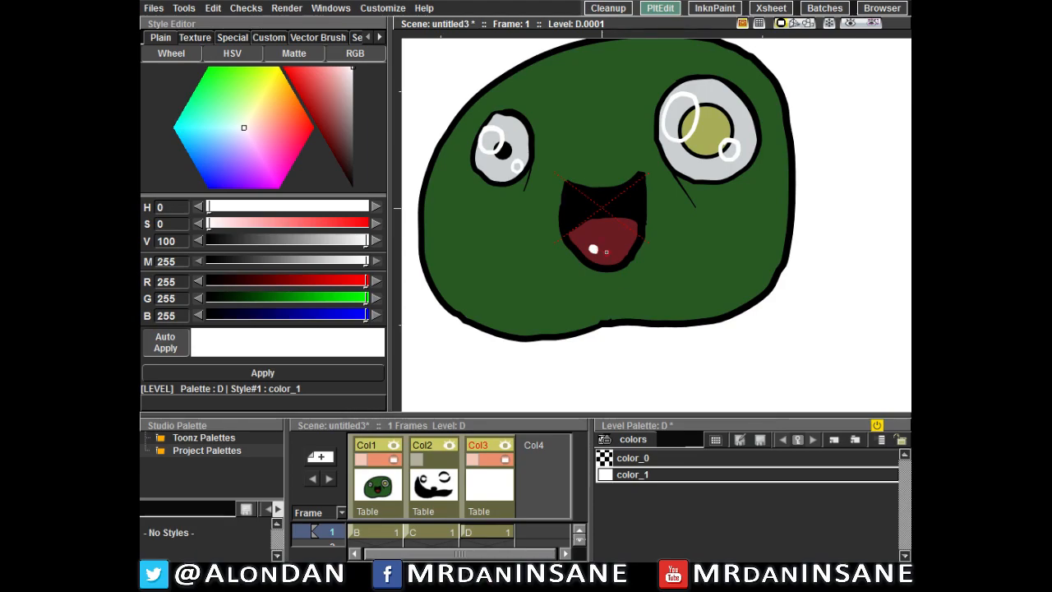
click(605, 252)
click(609, 252)
key(ctrl+z)
drag(603, 252, 614, 252)
Step: Draw a long curved white highlight inside the head's upper-left edge, with a short separate dab beyond its upper end
drag(705, 102, 638, 163)
drag(548, 112, 582, 109)
key(ctrl+z)
mouse_move(571, 180)
mouse_down()
mouse_move(650, 143)
mouse_move(698, 134)
mouse_up()
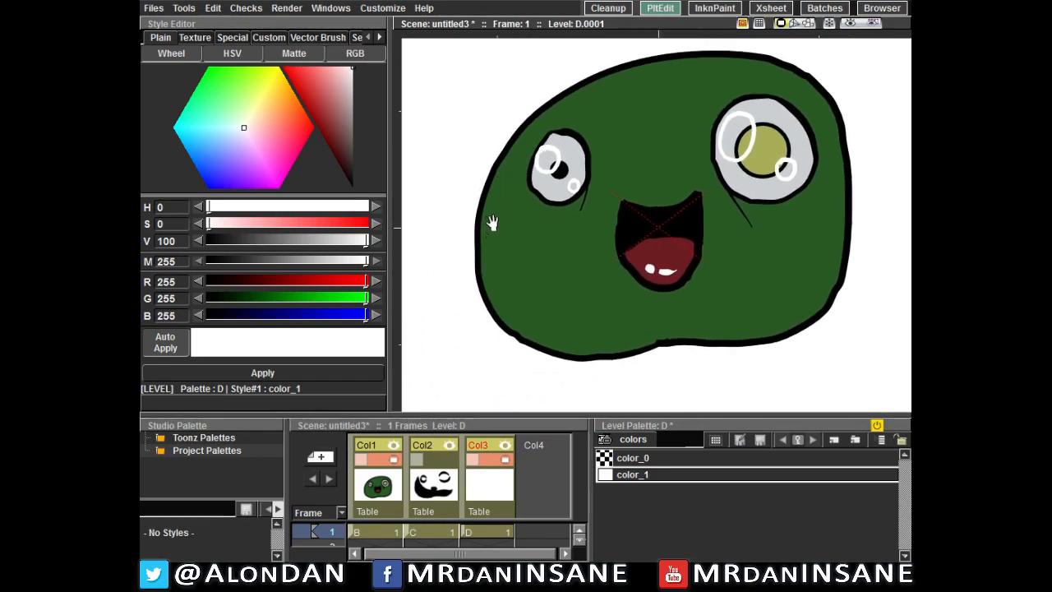
mouse_move(488, 245)
mouse_down()
mouse_move(504, 179)
mouse_move(582, 86)
mouse_up()
key(ctrl+z)
mouse_move(490, 253)
mouse_down()
mouse_move(497, 197)
mouse_move(604, 83)
mouse_up()
key(ctrl+z)
mouse_move(490, 246)
mouse_down()
mouse_move(505, 174)
mouse_move(599, 87)
mouse_up()
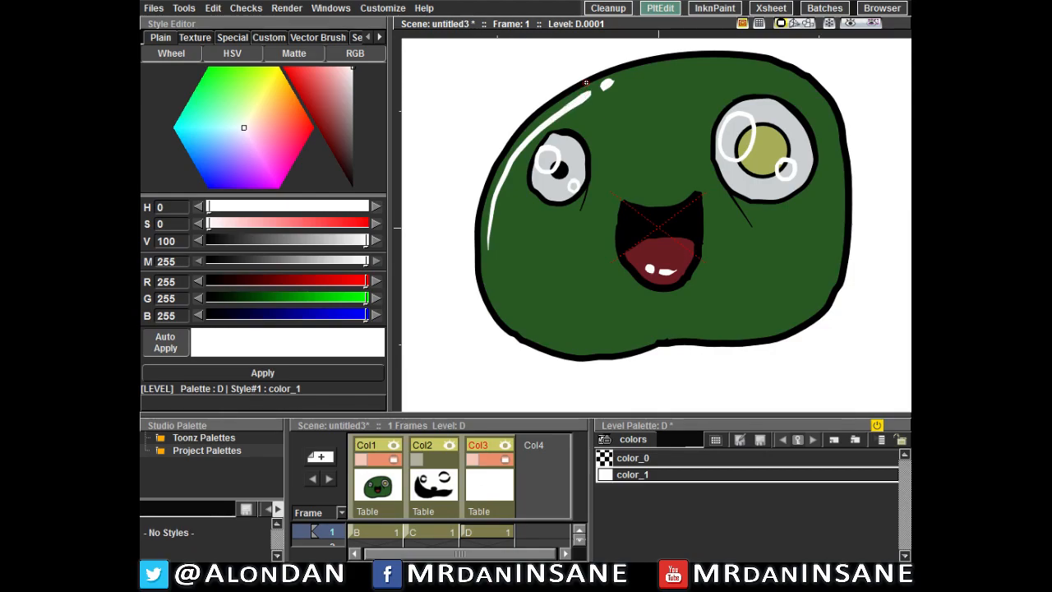
Step: Fill the four highlight outlines in both eyes with white color_1
scroll(690, 170, down, 4)
scroll(690, 170, up, 3)
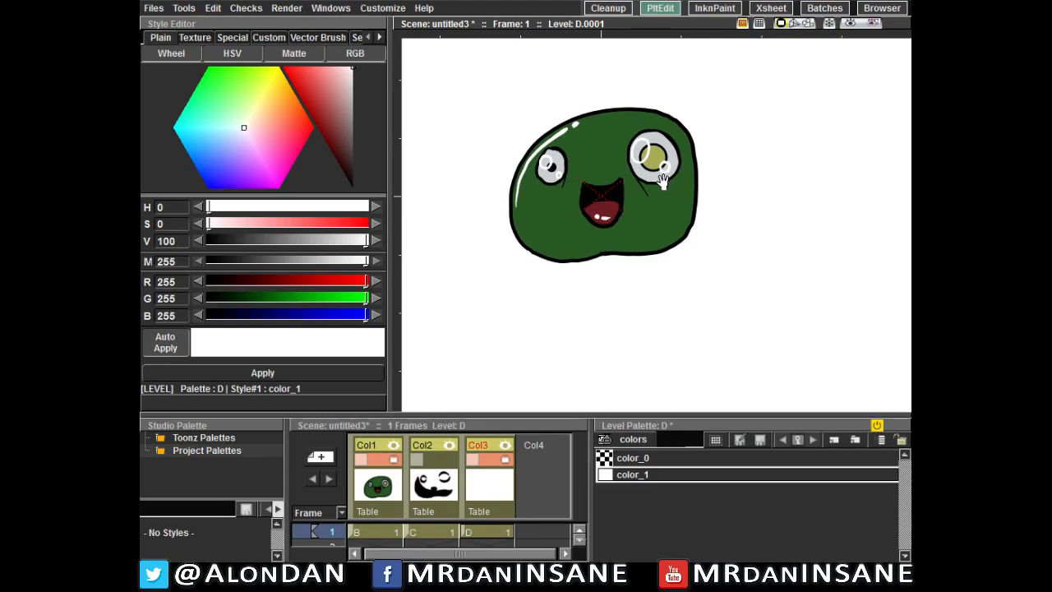
click(626, 113)
click(672, 145)
click(438, 139)
click(460, 165)
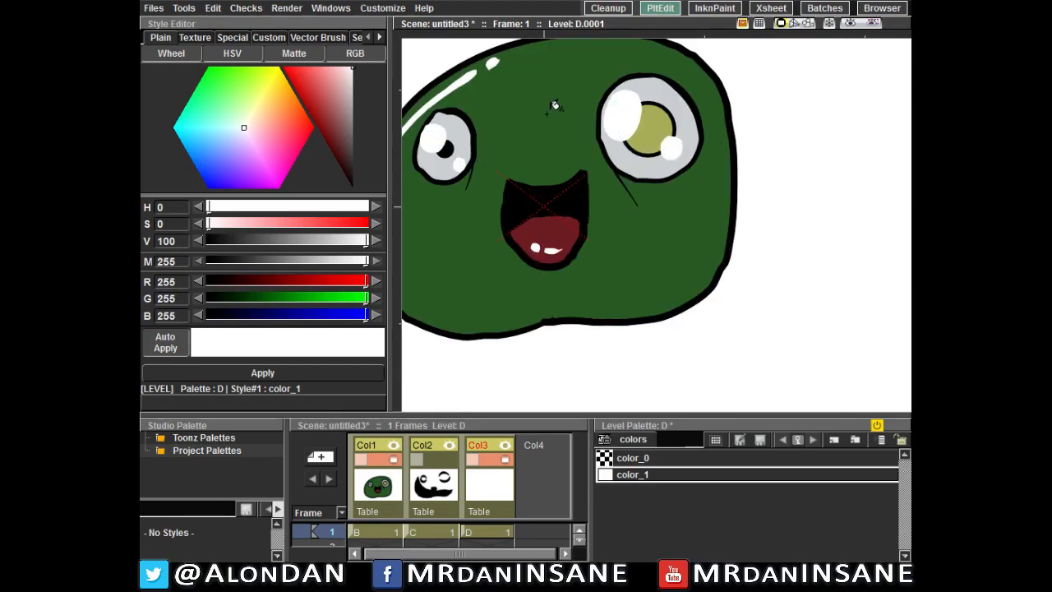
scroll(622, 115, down, 3)
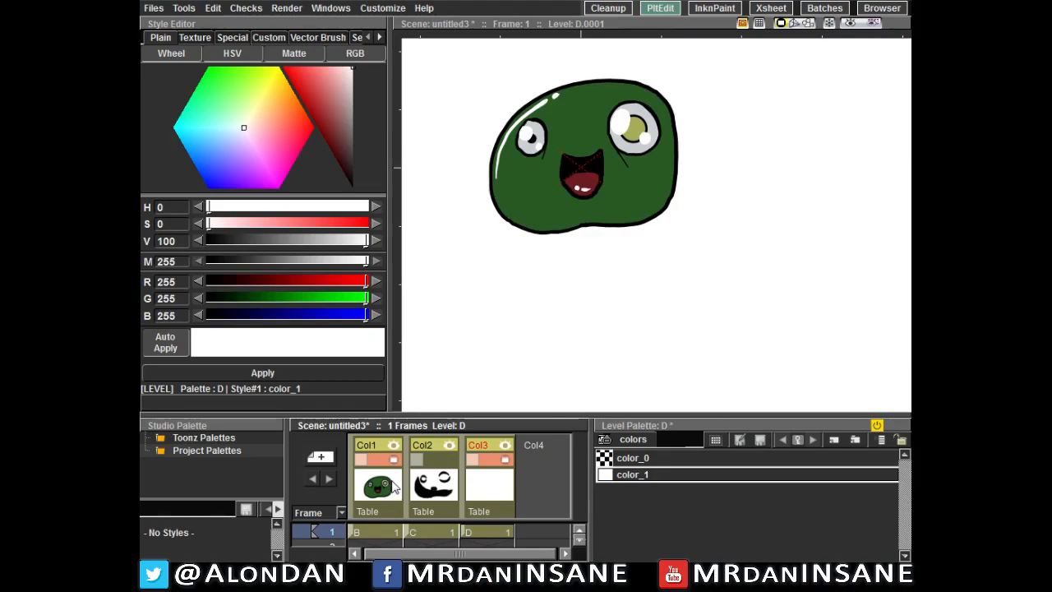
click(442, 488)
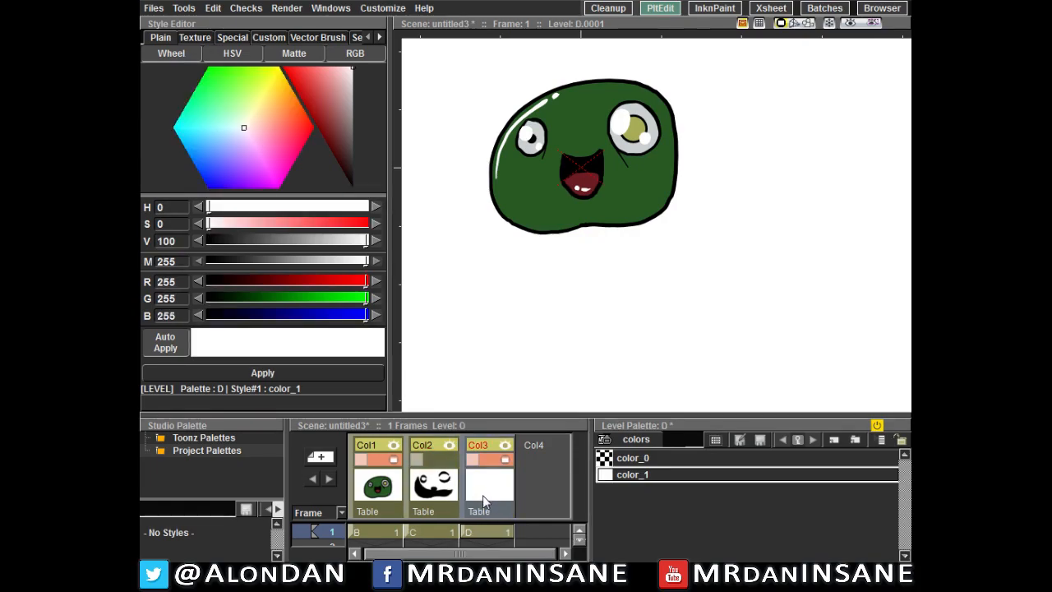
Step: Restore the full visibility of the shading column Col2 over the colored face
click(395, 488)
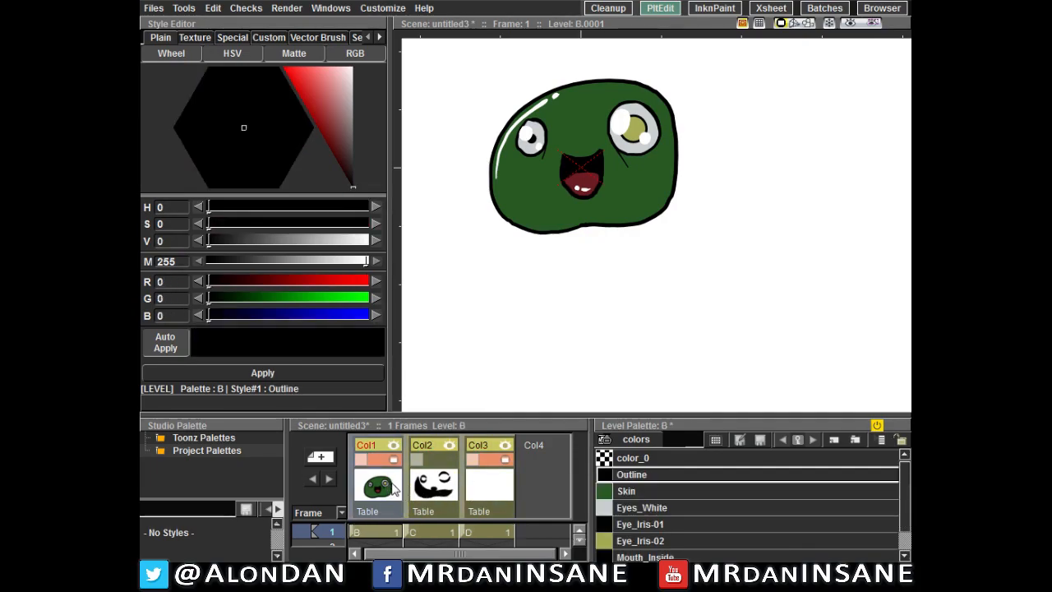
click(429, 490)
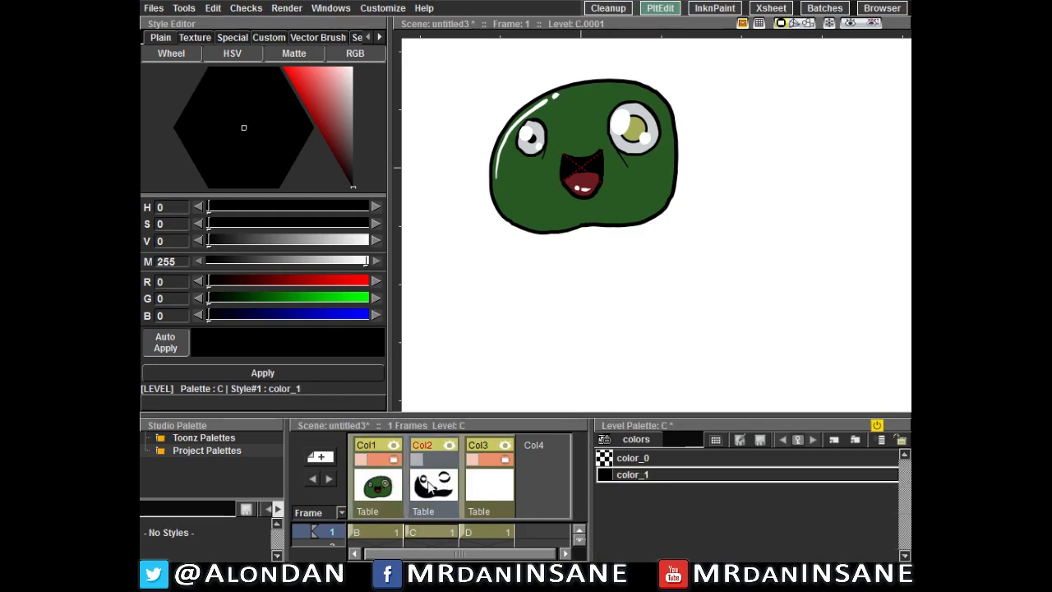
click(450, 460)
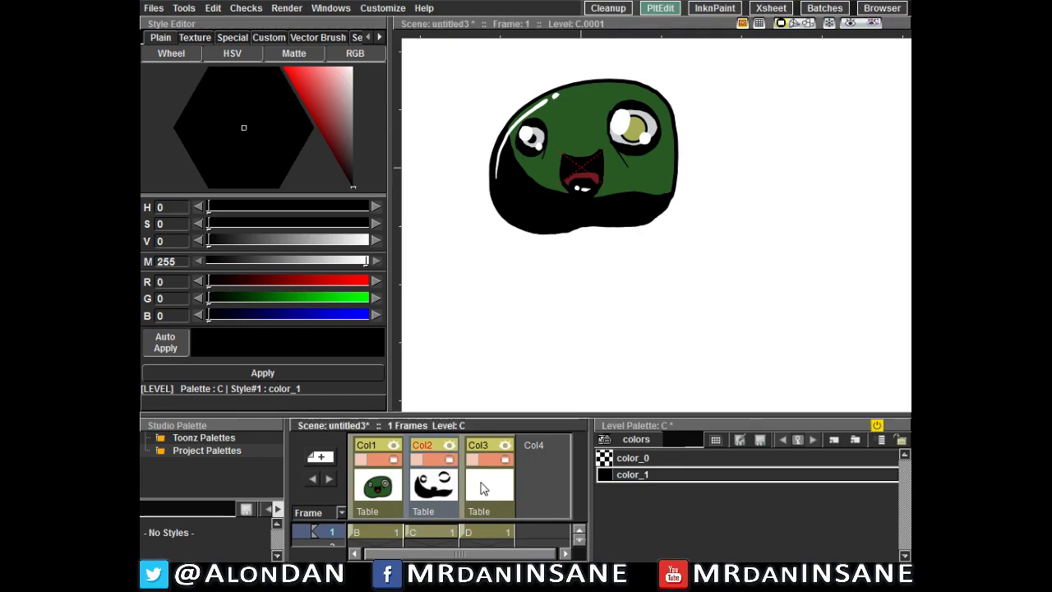
Step: Rename the white style color_1 in the third column's palette as Glow
click(482, 485)
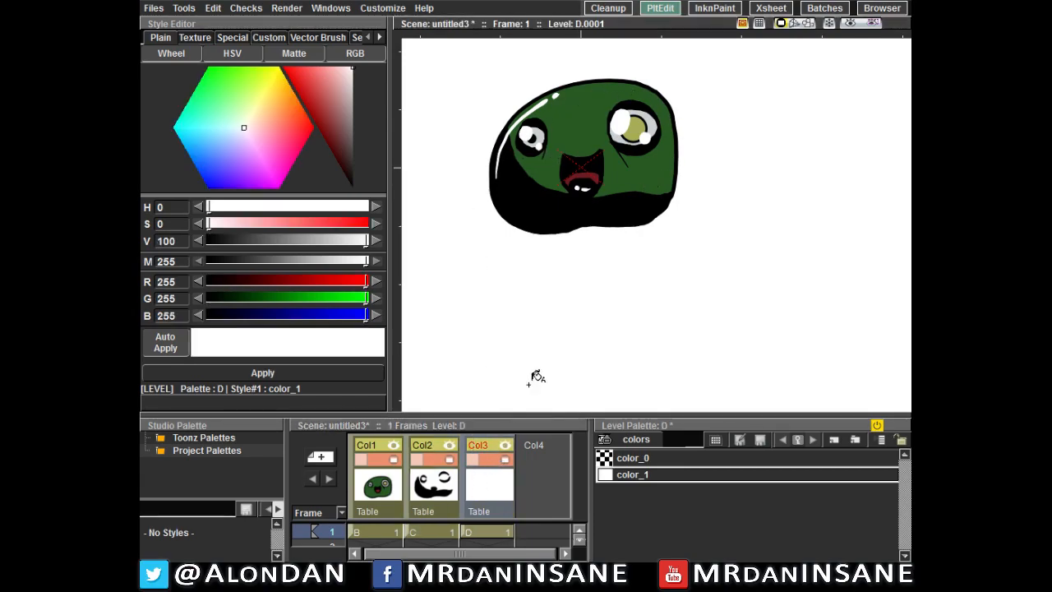
double_click(640, 477)
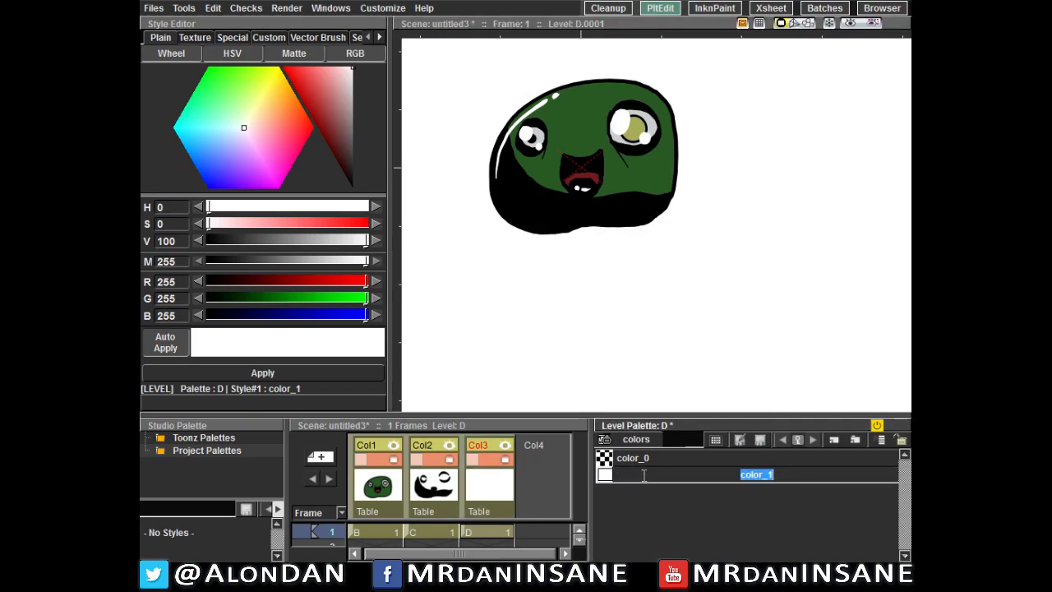
text(Glow)
key(Return)
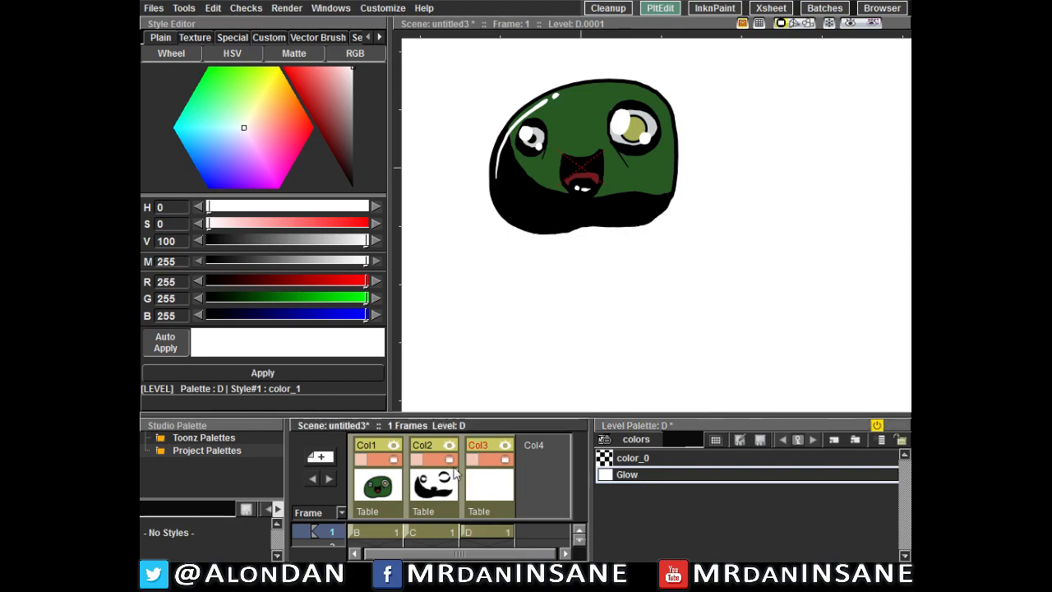
Step: Rename the black style color_1 in the second column's palette as Tone
click(436, 476)
click(639, 475)
double_click(639, 474)
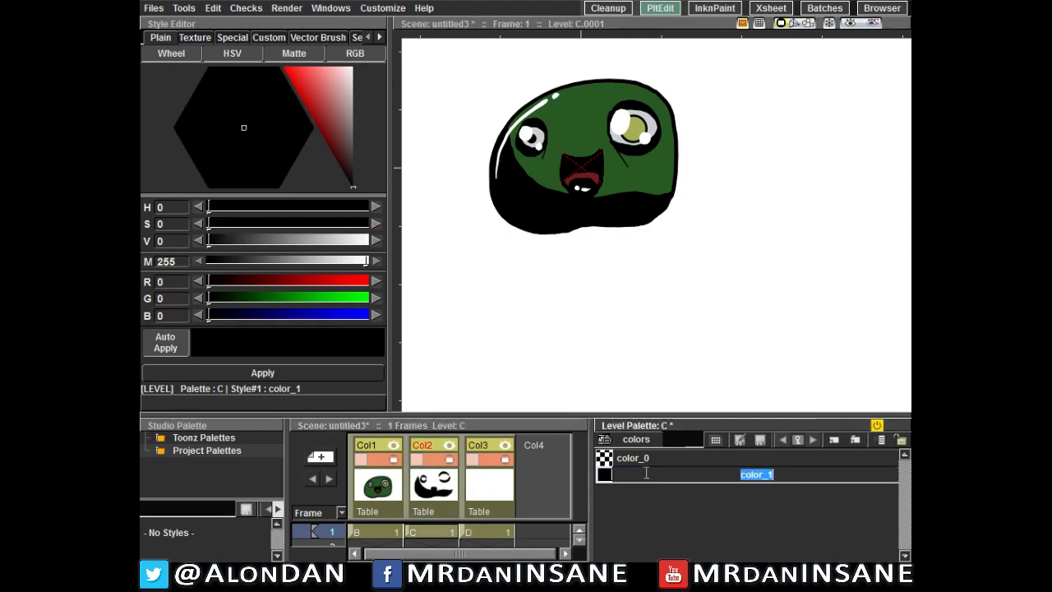
text(Tone)
key(Return)
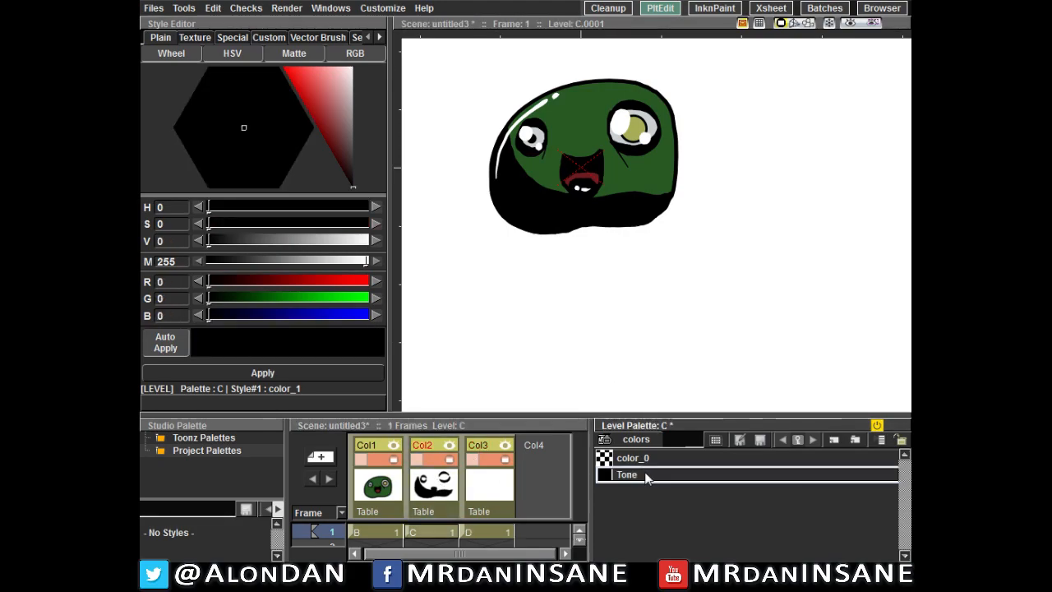
Step: Rename the first column, Col1, as Character
click(376, 448)
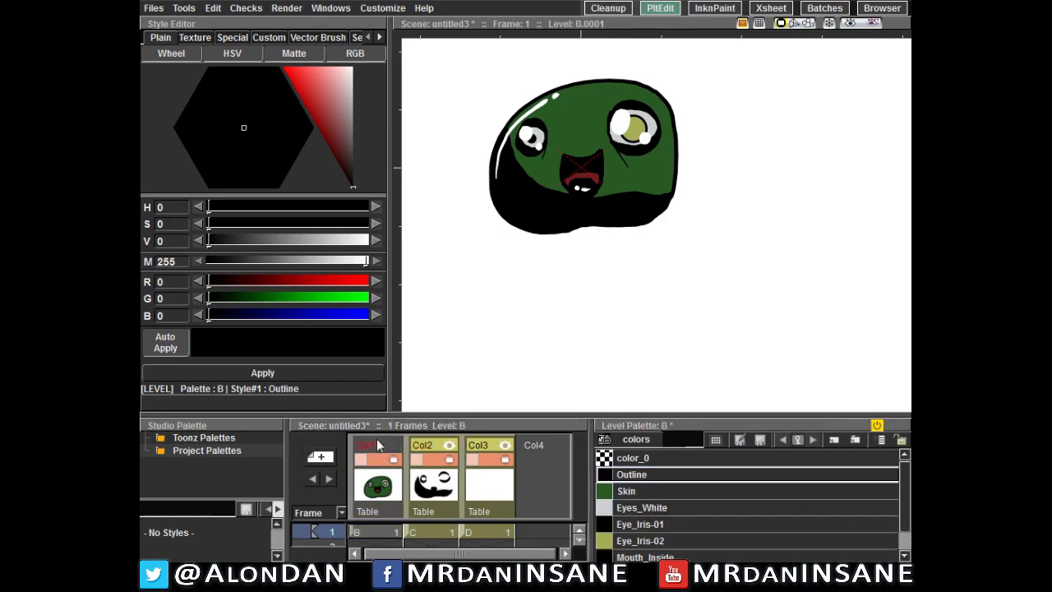
click(431, 448)
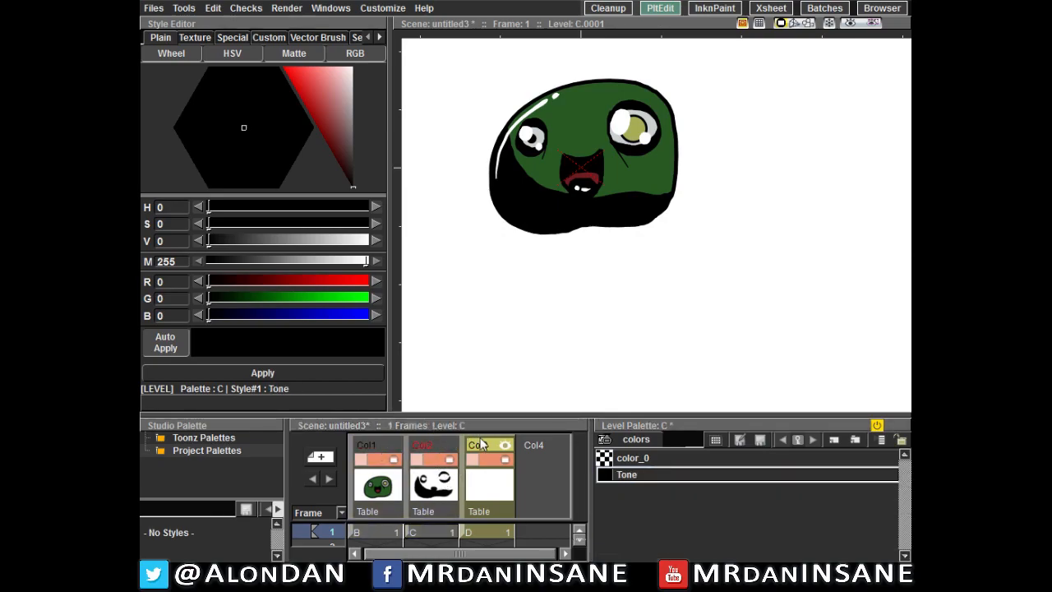
click(370, 451)
double_click(369, 447)
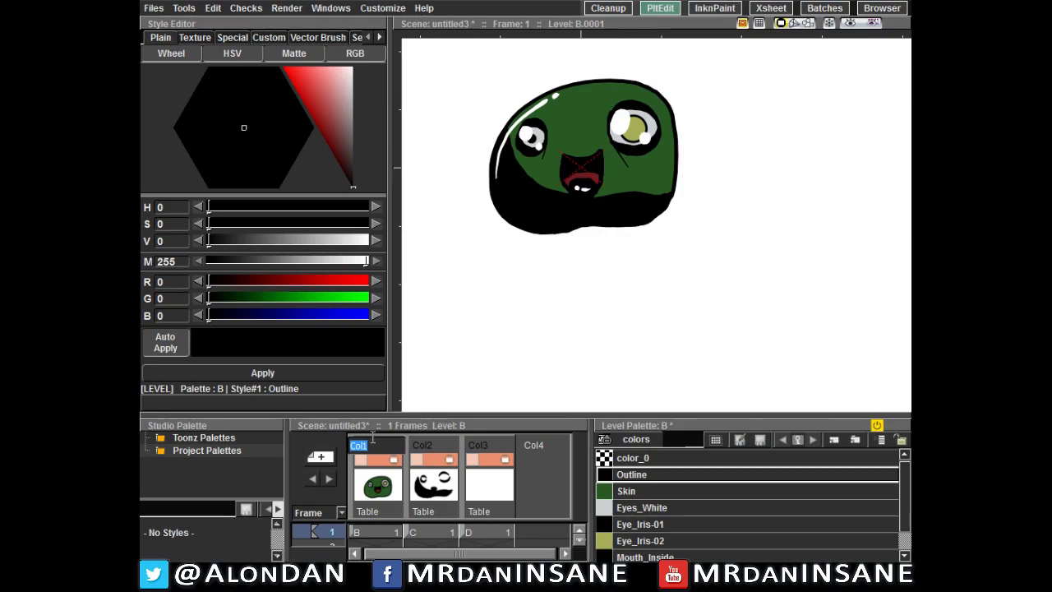
text(character)
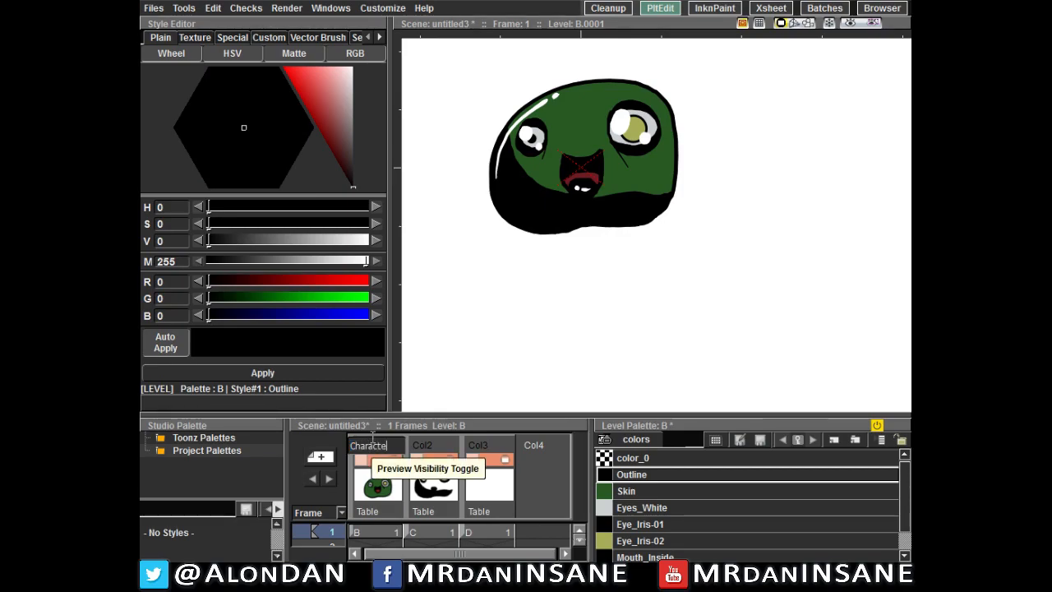
key(Return)
Step: Rename the second column, Col2, as Tone
click(429, 444)
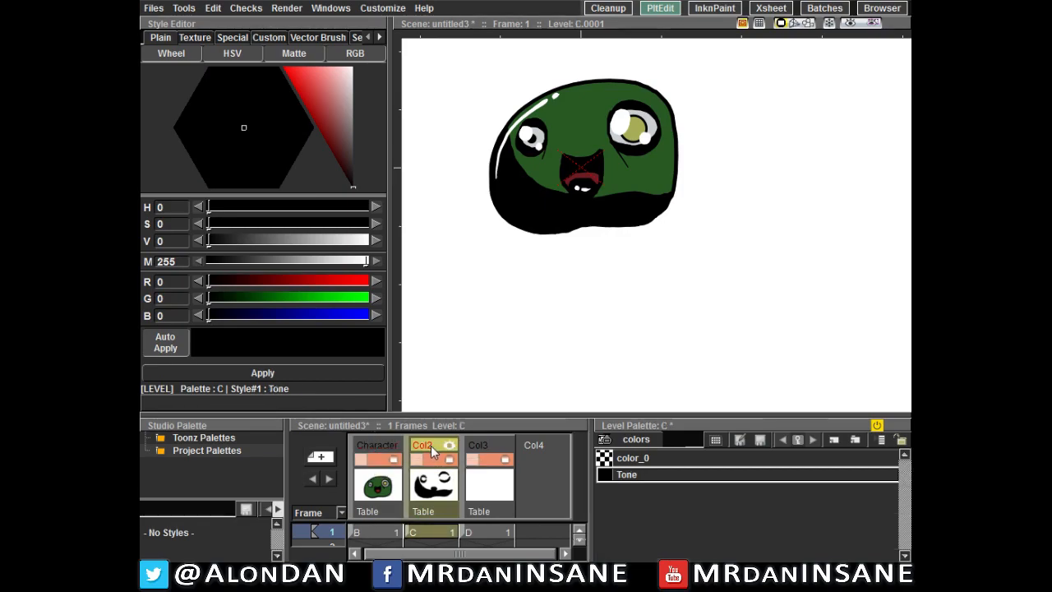
double_click(424, 445)
text(T)
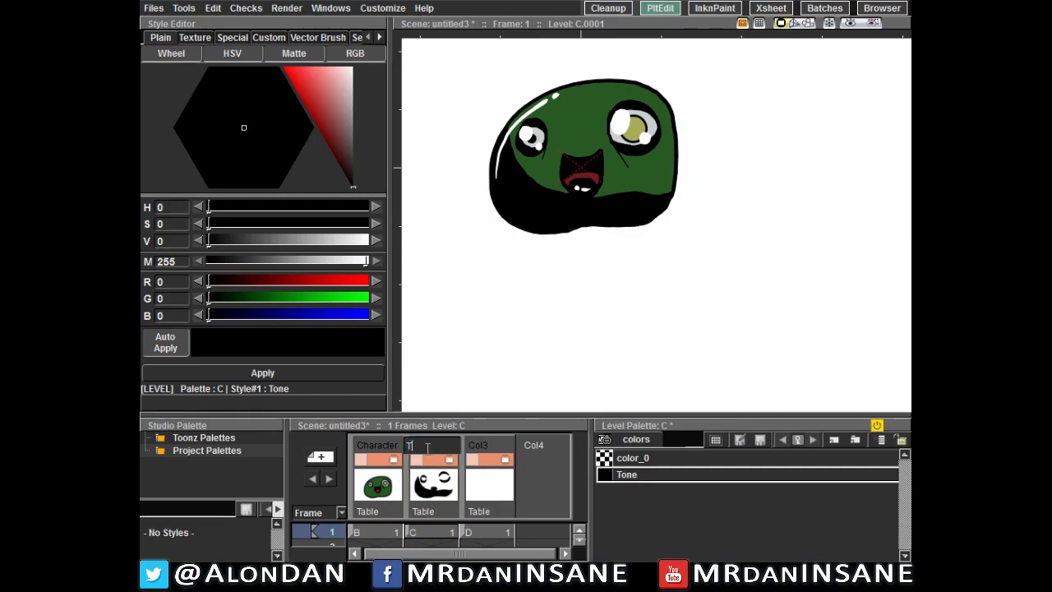
key(Return)
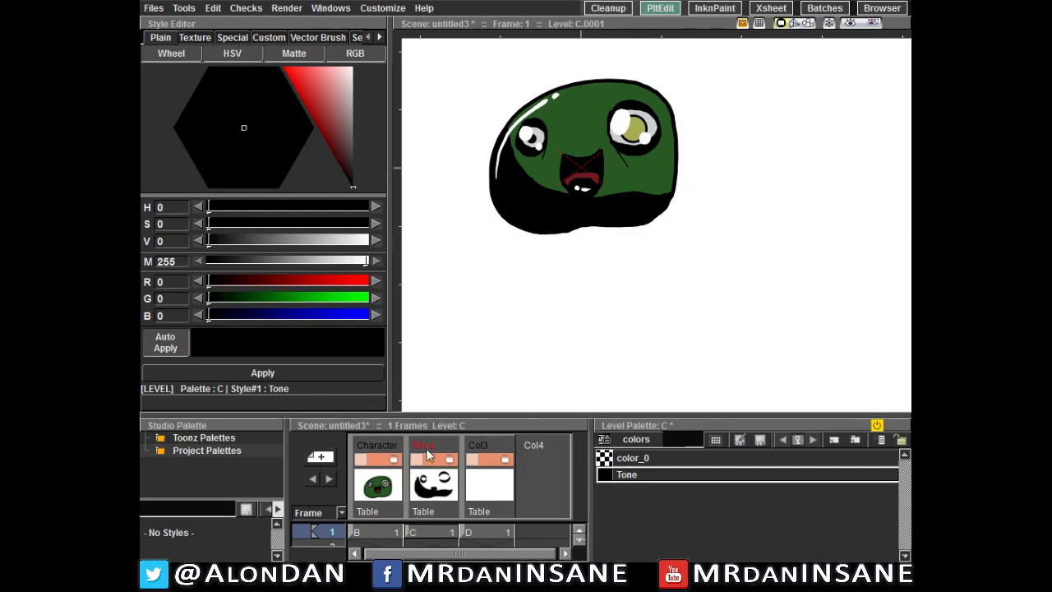
double_click(427, 446)
text(Tone)
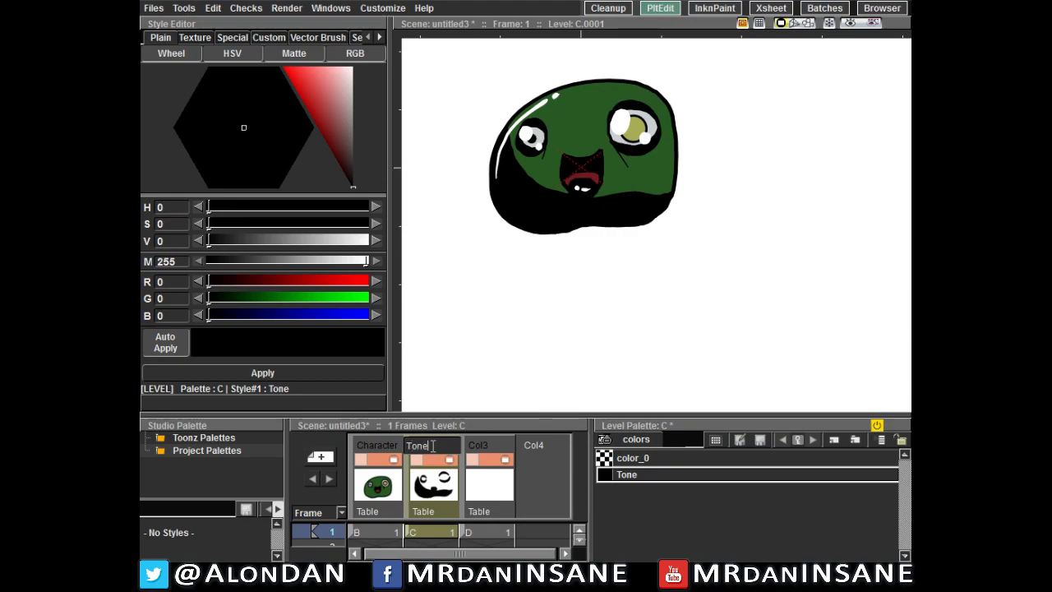
Step: Rename the third column, Col3, as Glow
double_click(483, 445)
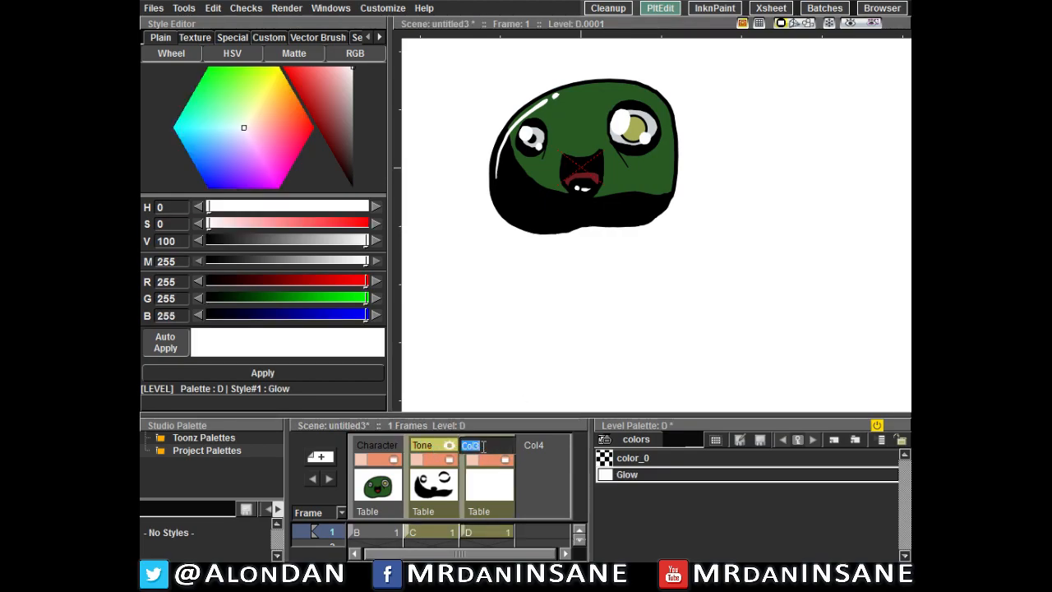
text(Glow)
key(Return)
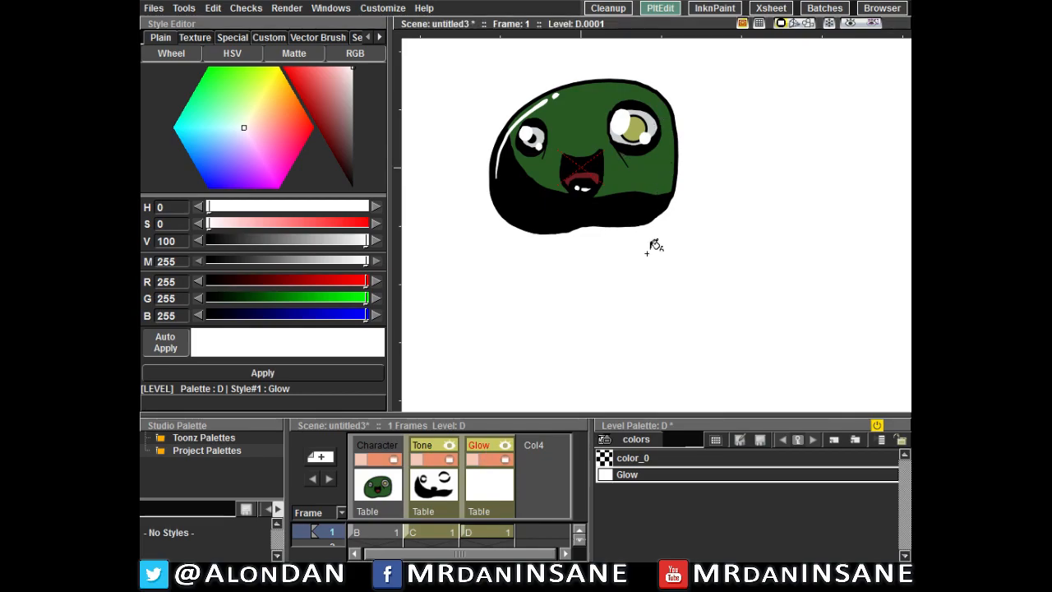
Step: Switch the workspace to the Cleanup room
key(space)
drag(638, 167, 680, 247)
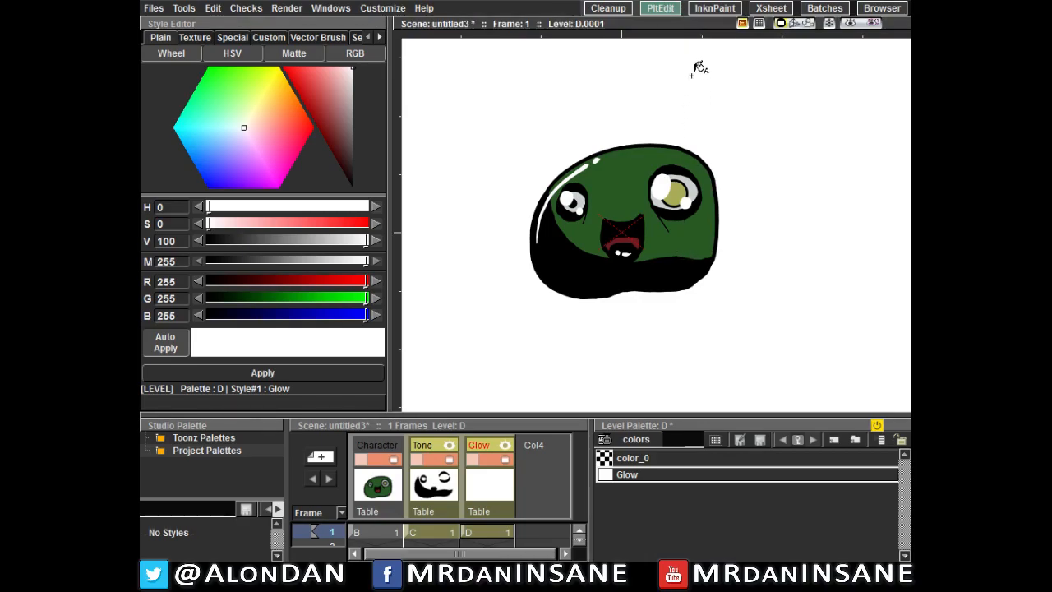
click(623, 12)
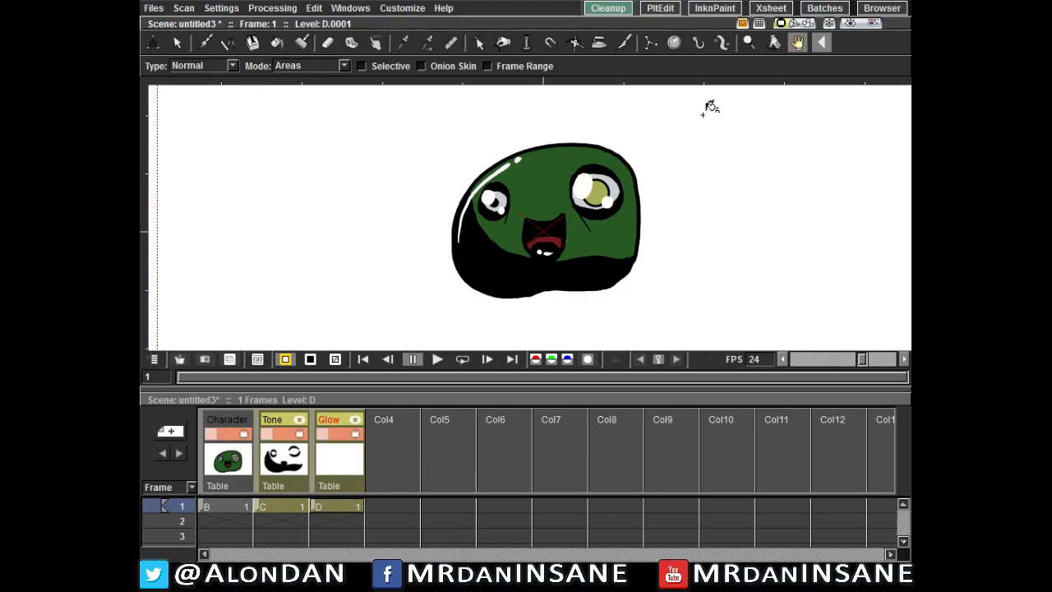
key(space)
drag(685, 153, 625, 170)
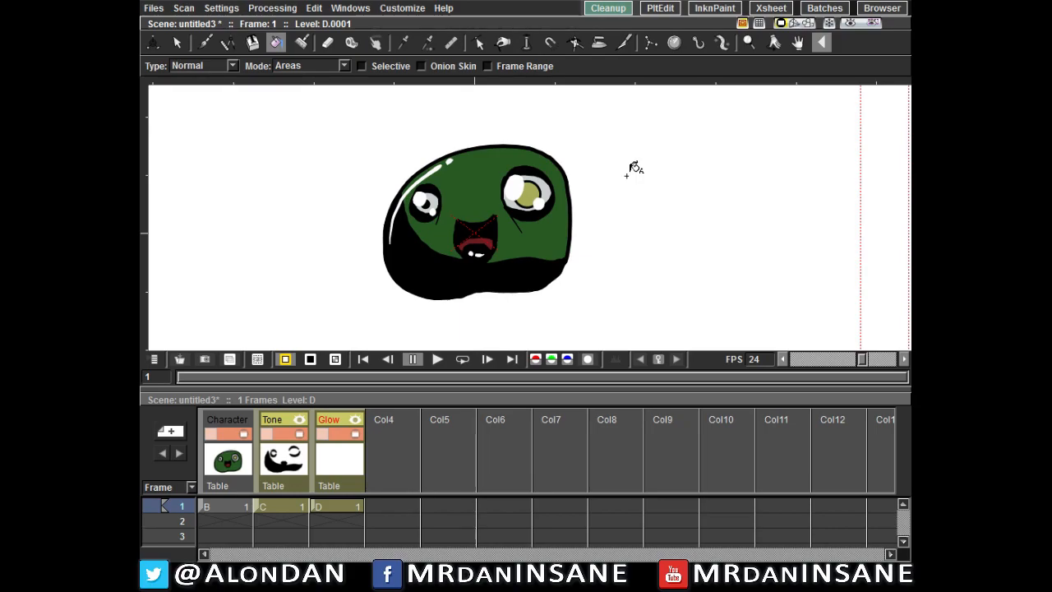
Step: Open the Schematic window showing the Stage Schematic over the viewer
click(395, 9)
mouse_move(359, 10)
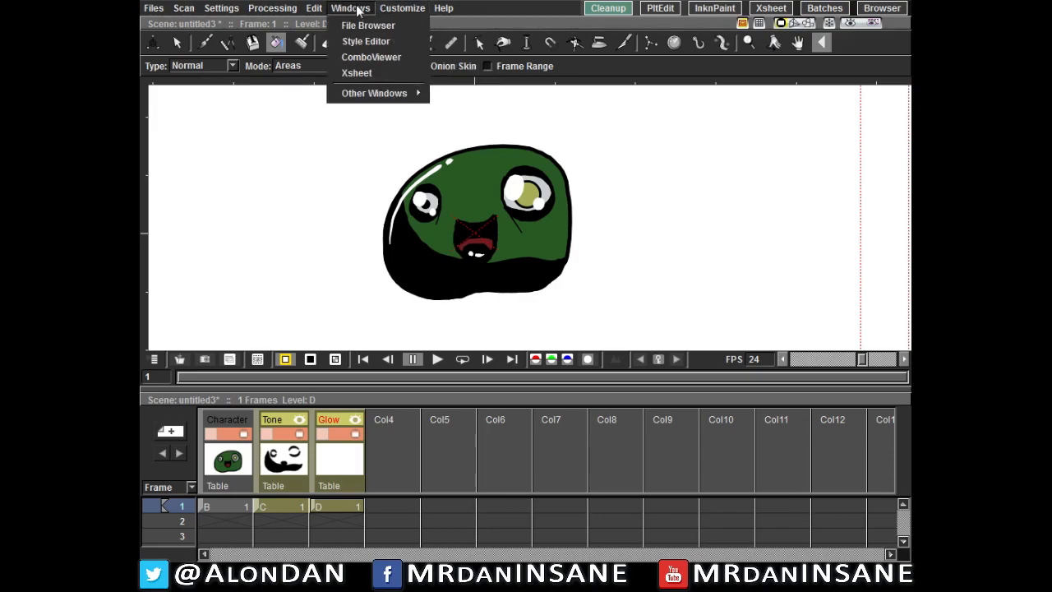
mouse_move(392, 97)
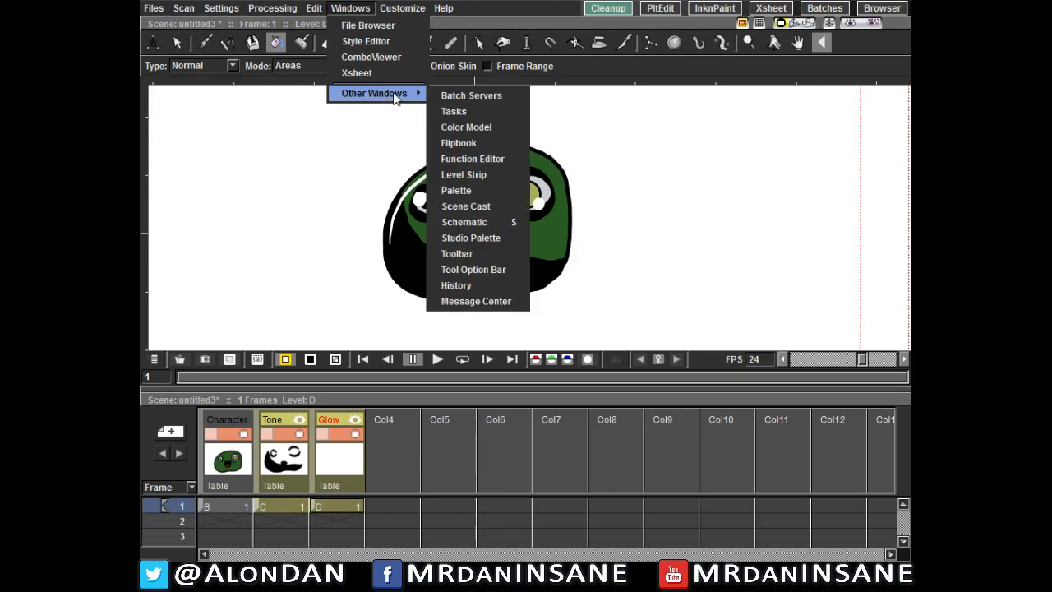
click(499, 230)
drag(513, 74, 508, 70)
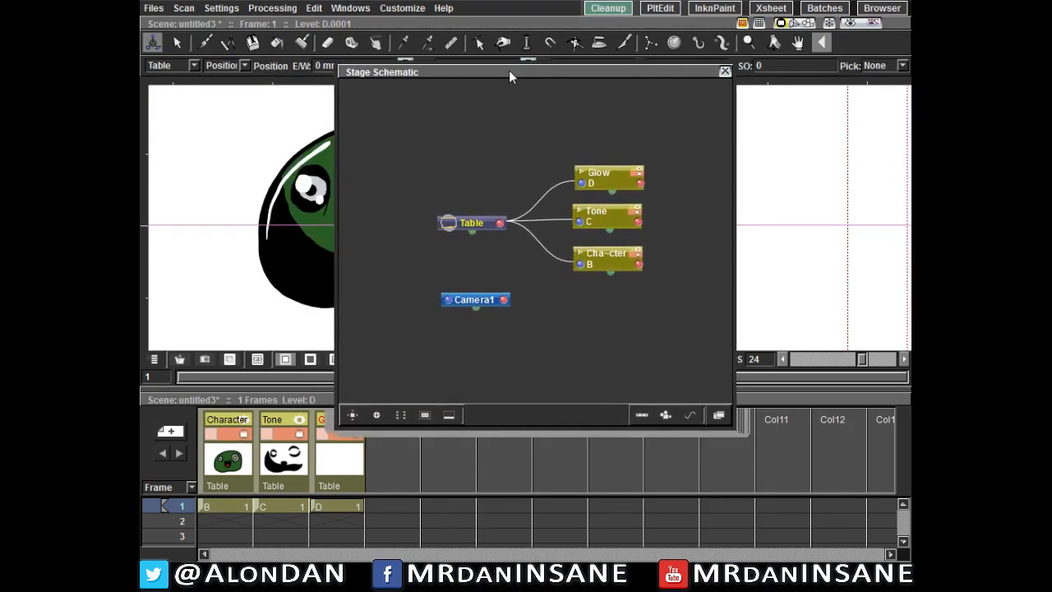
Step: Examine the Character, Glow, Table and Camera1 nodes and their connections in the Stage Schematic
drag(411, 120, 657, 340)
click(656, 340)
click(614, 256)
click(608, 173)
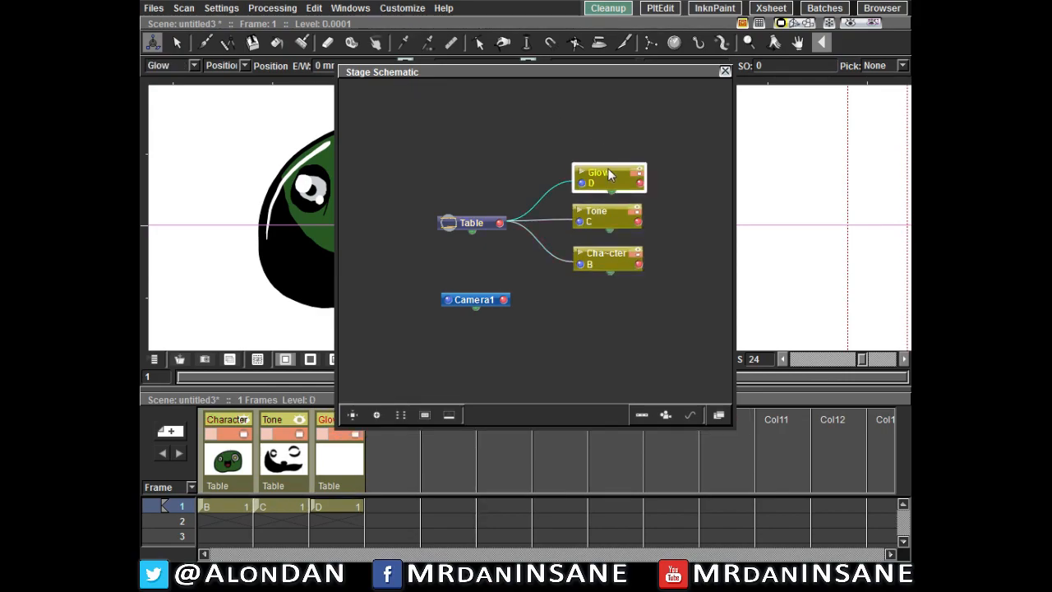
click(541, 311)
click(485, 227)
click(420, 197)
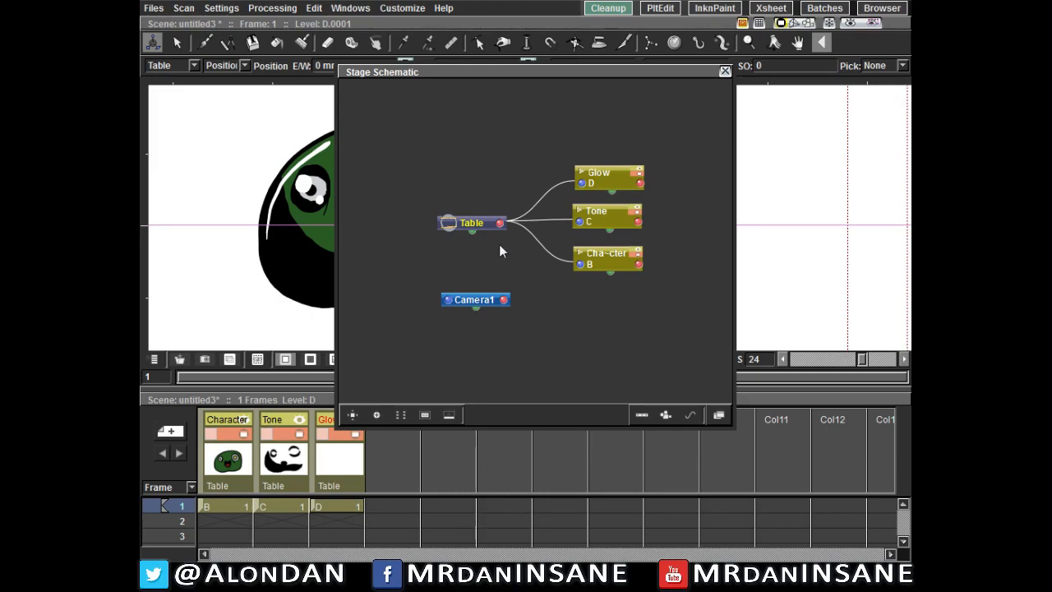
drag(491, 297, 485, 299)
click(538, 310)
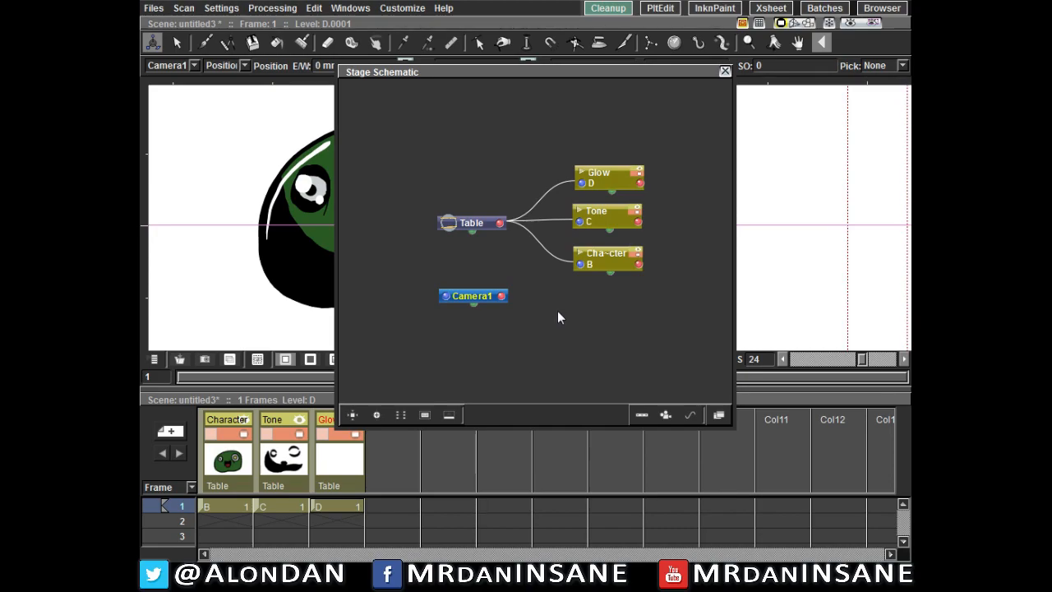
Step: Compare the FX Schematic with the Stage Schematic by toggling between them, ending on the Stage Schematic
click(719, 414)
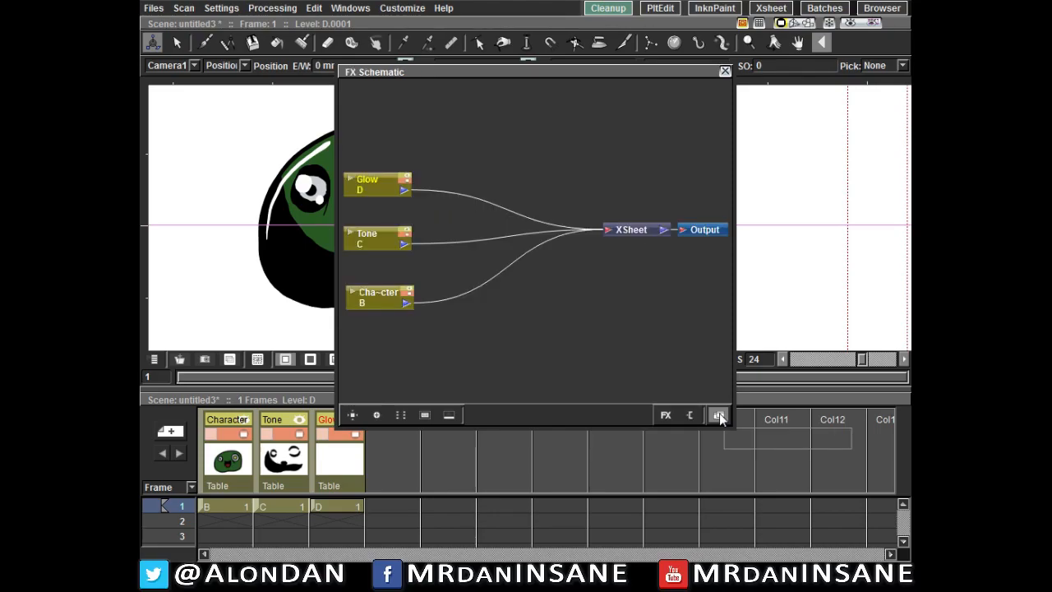
click(719, 415)
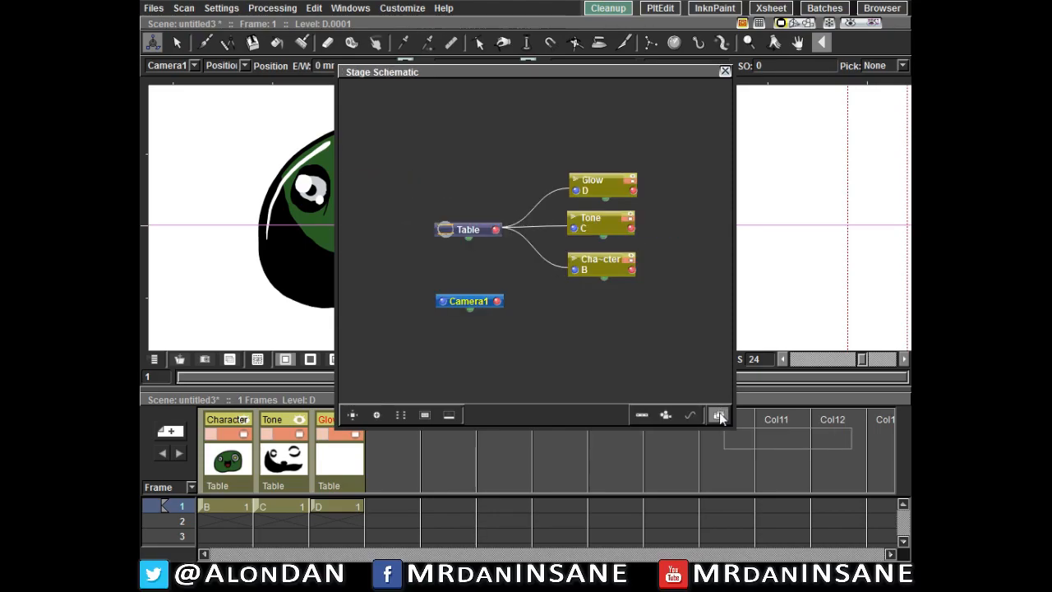
click(718, 415)
click(718, 415)
drag(647, 312, 646, 310)
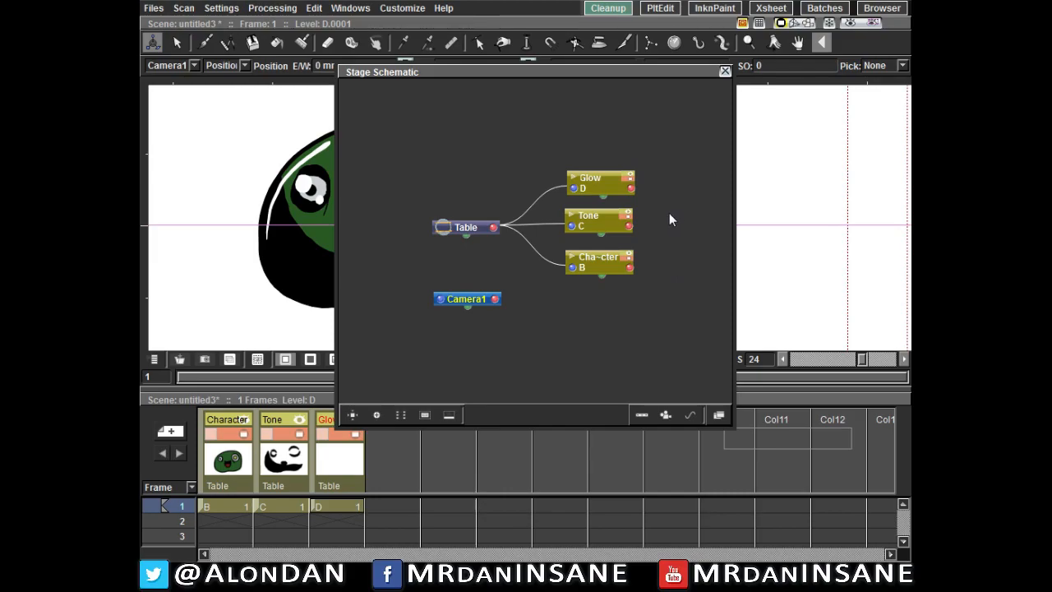
drag(669, 212, 666, 212)
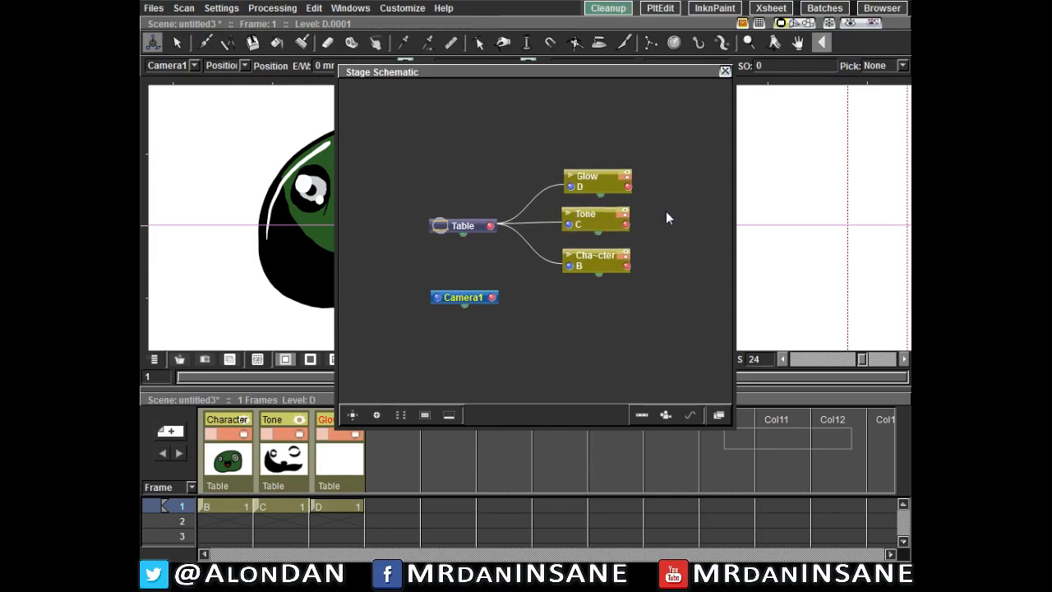
Step: Expand the column nodes in the Stage Schematic to show their drawing thumbnails
click(588, 178)
scroll(639, 197, down, 5)
drag(590, 236, 561, 241)
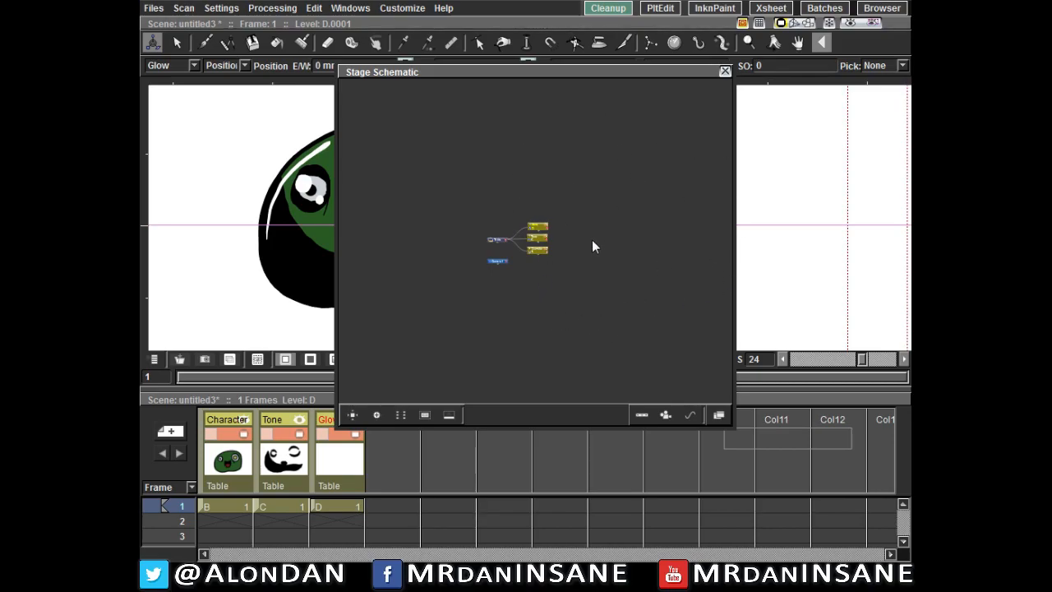
scroll(591, 242, up, 5)
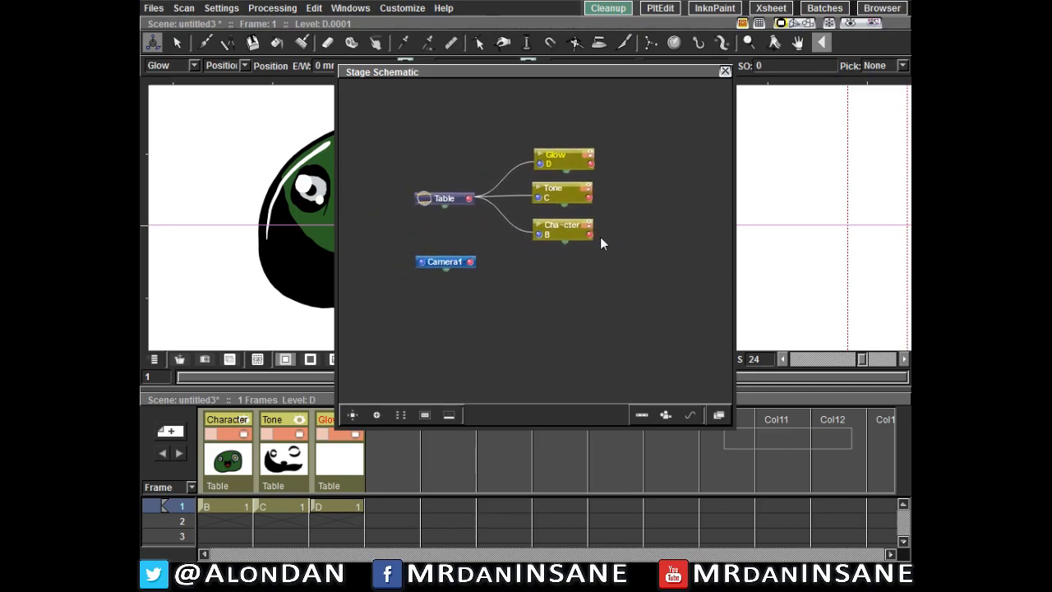
click(449, 414)
drag(604, 231, 599, 278)
drag(633, 217, 636, 217)
Step: Check the Table node's links to the columns and select the Tone node in the Stage Schematic
click(461, 242)
scroll(509, 214, down, 4)
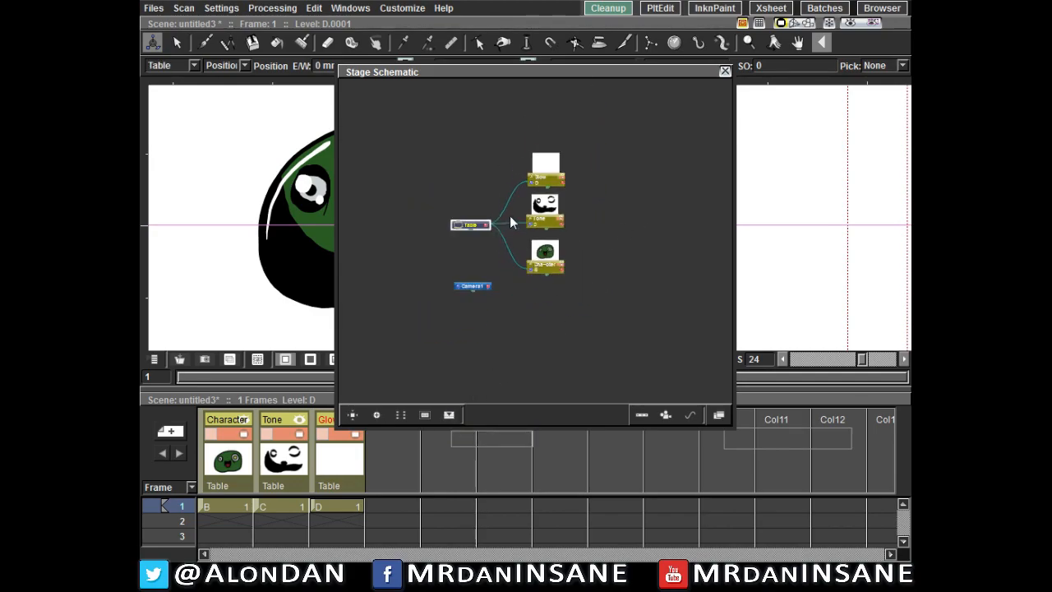
scroll(636, 250, up, 2)
click(499, 205)
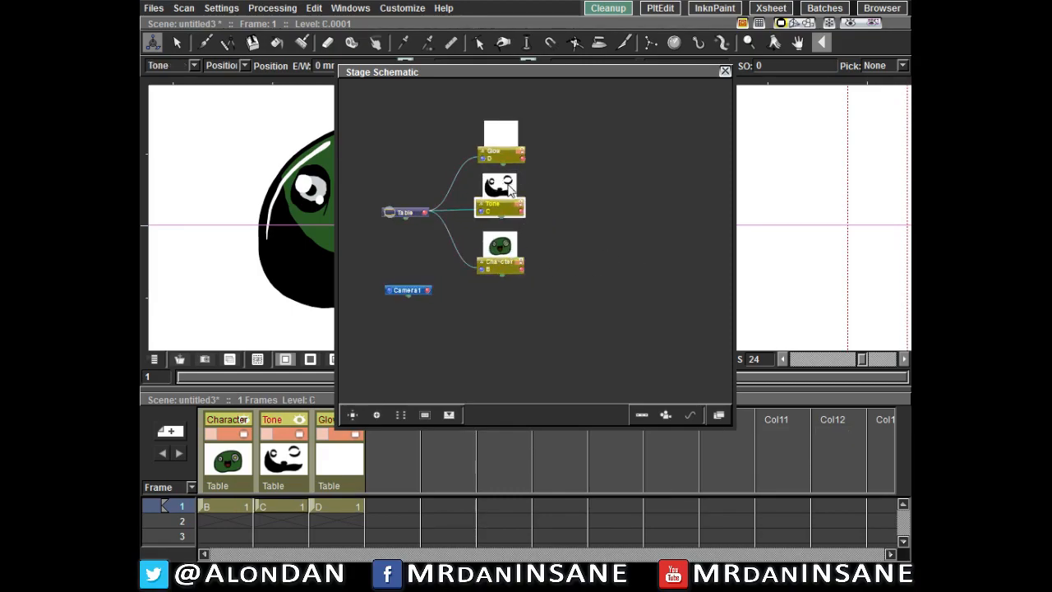
Step: Match the Glow, Tone and Character nodes in the Stage Schematic with their columns by selecting each in turn, ending on Tone
scroll(578, 196, up, 2)
click(531, 177)
scroll(587, 197, down, 2)
scroll(587, 197, up, 3)
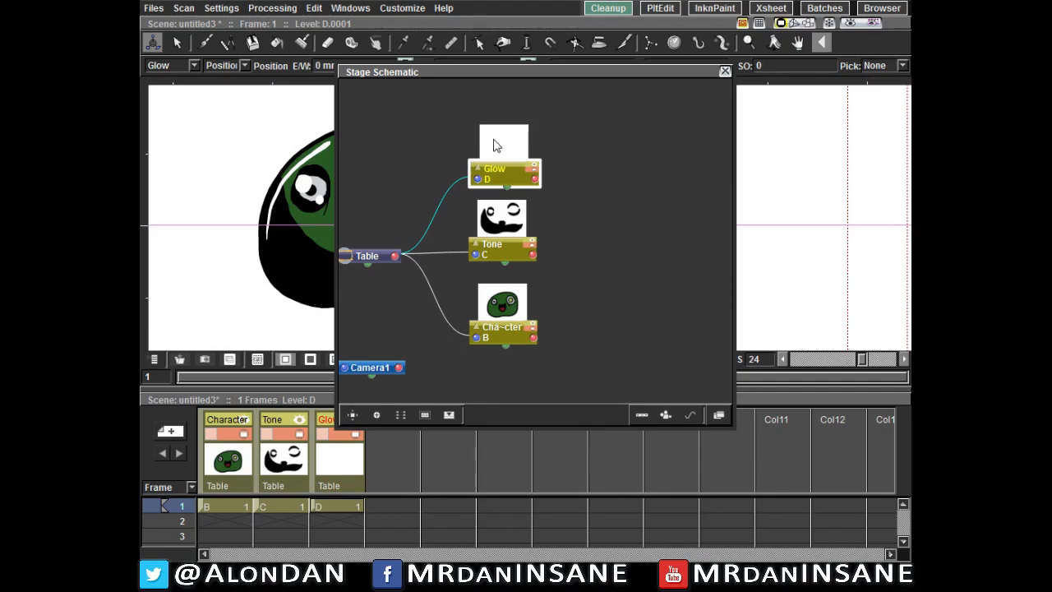
drag(612, 170, 653, 161)
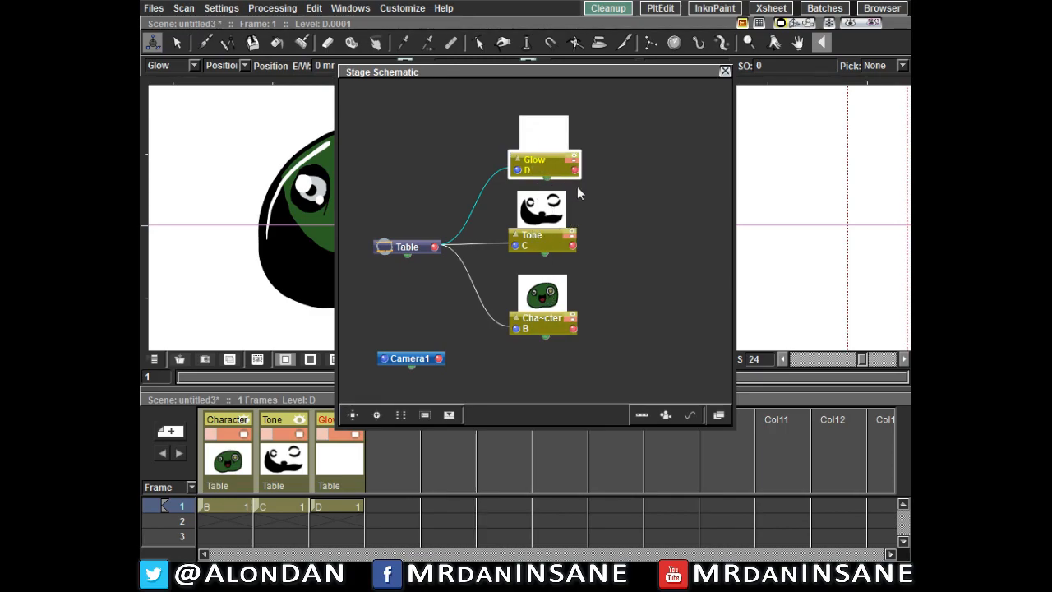
scroll(625, 243, down, 3)
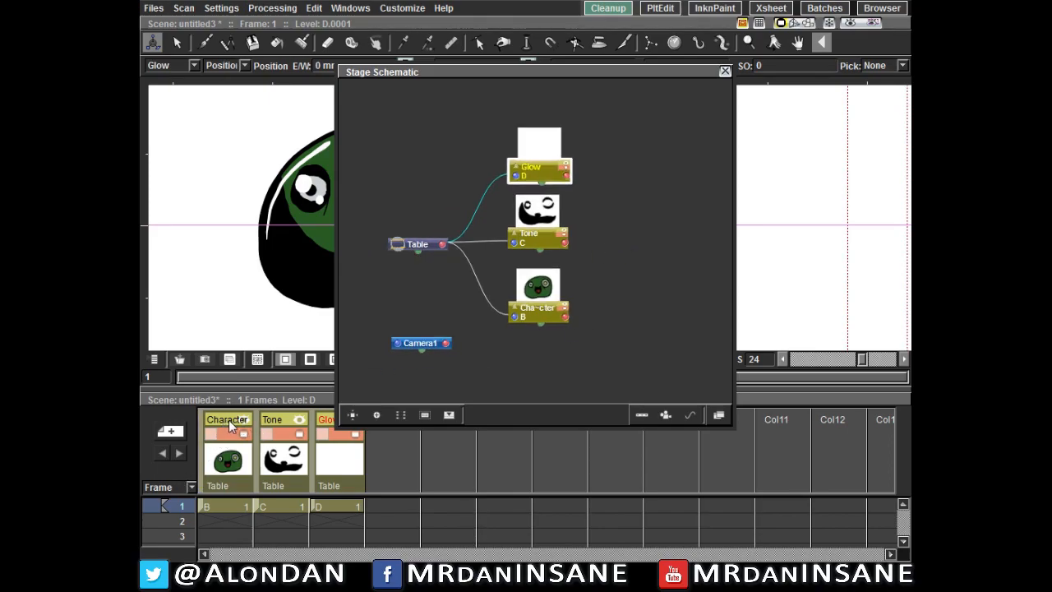
click(283, 424)
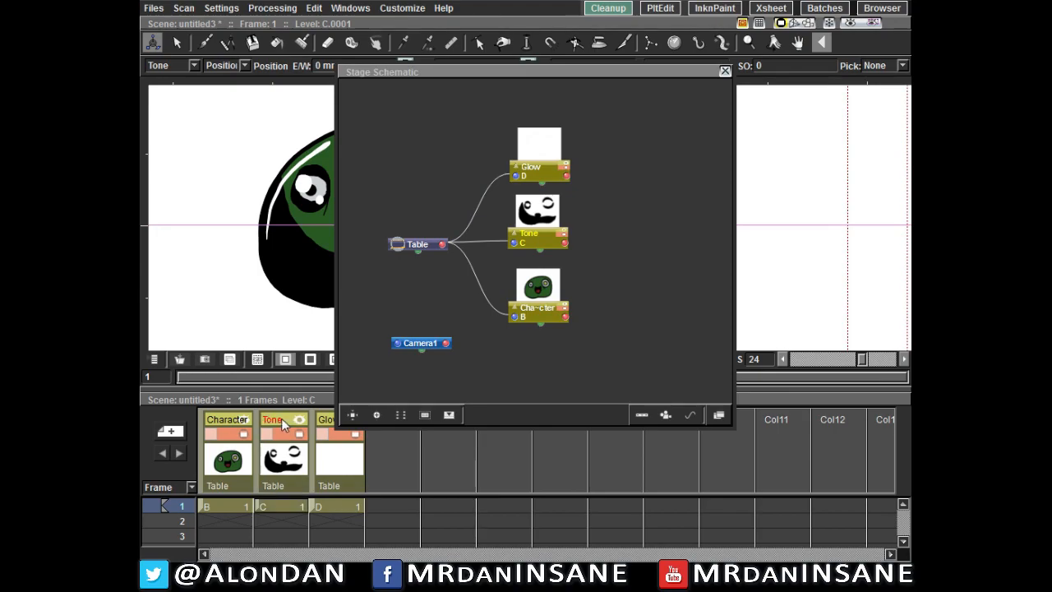
click(234, 420)
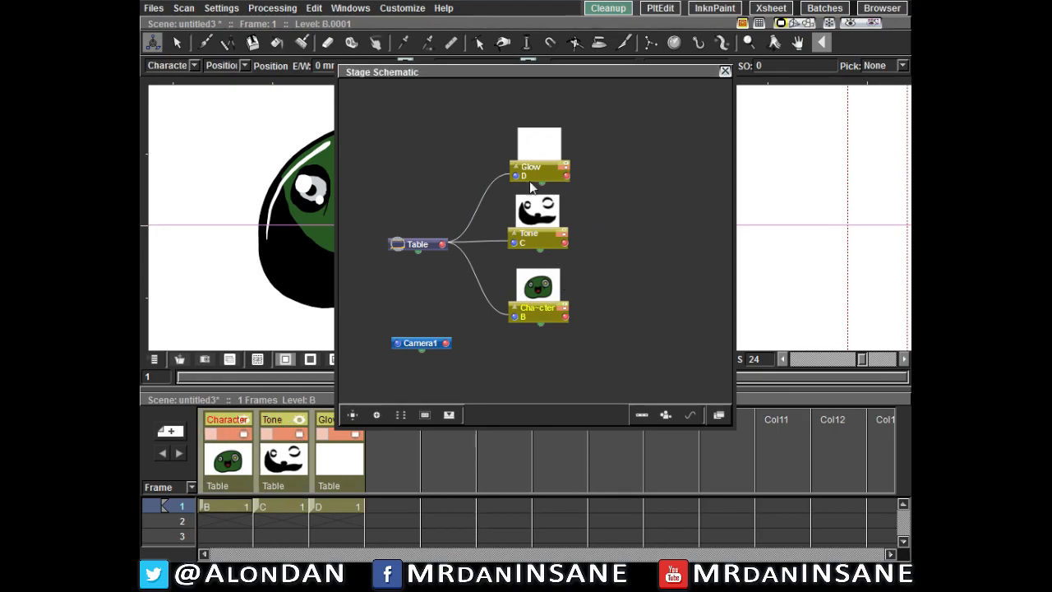
click(544, 212)
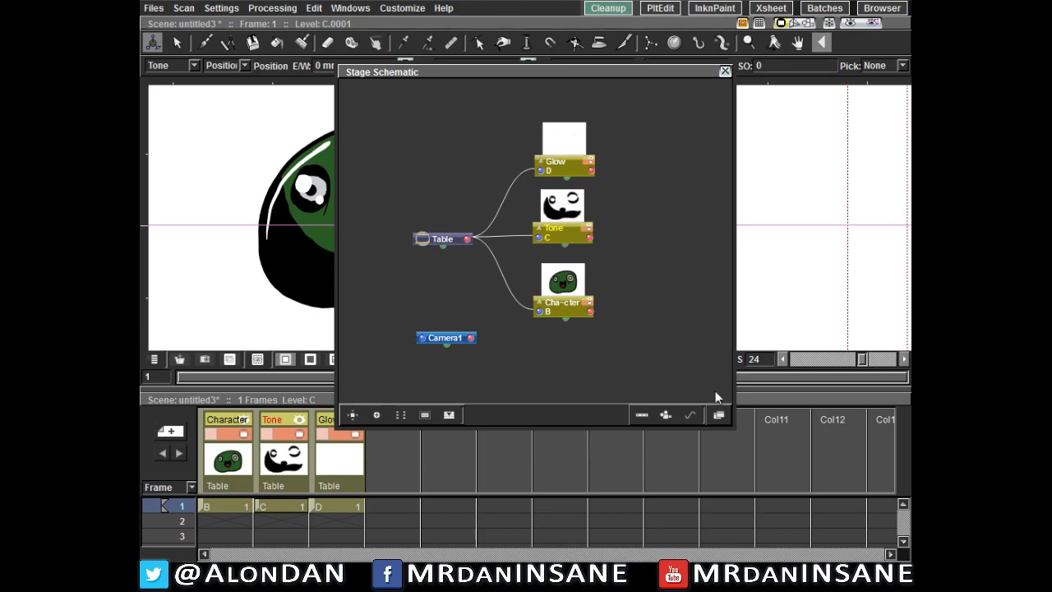
Step: Examine how the Glow, Tone and Character nodes feed the XSheet node in the FX Schematic by selecting each node
click(718, 417)
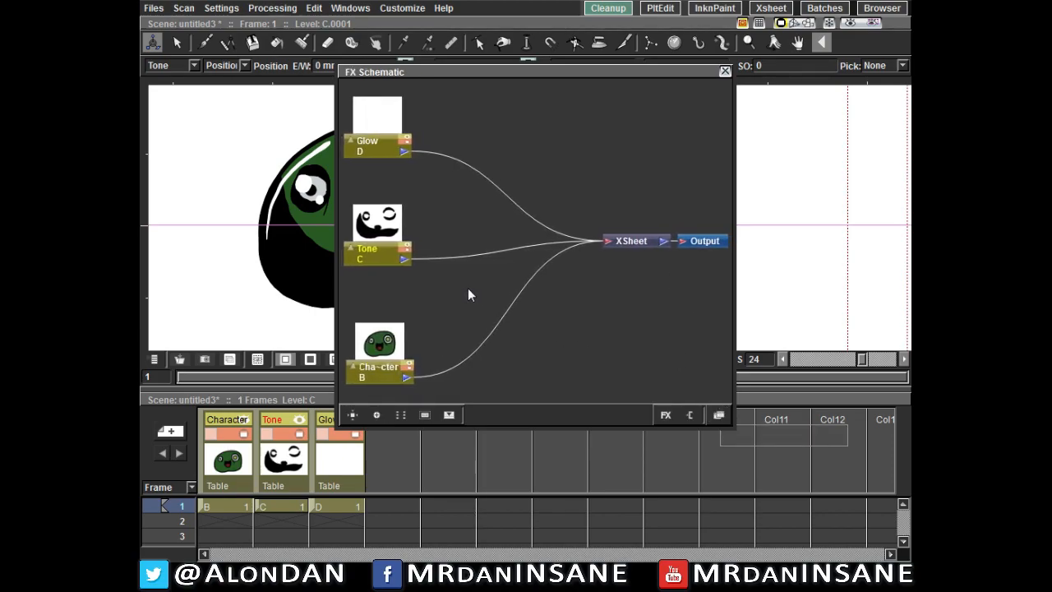
click(392, 136)
click(385, 214)
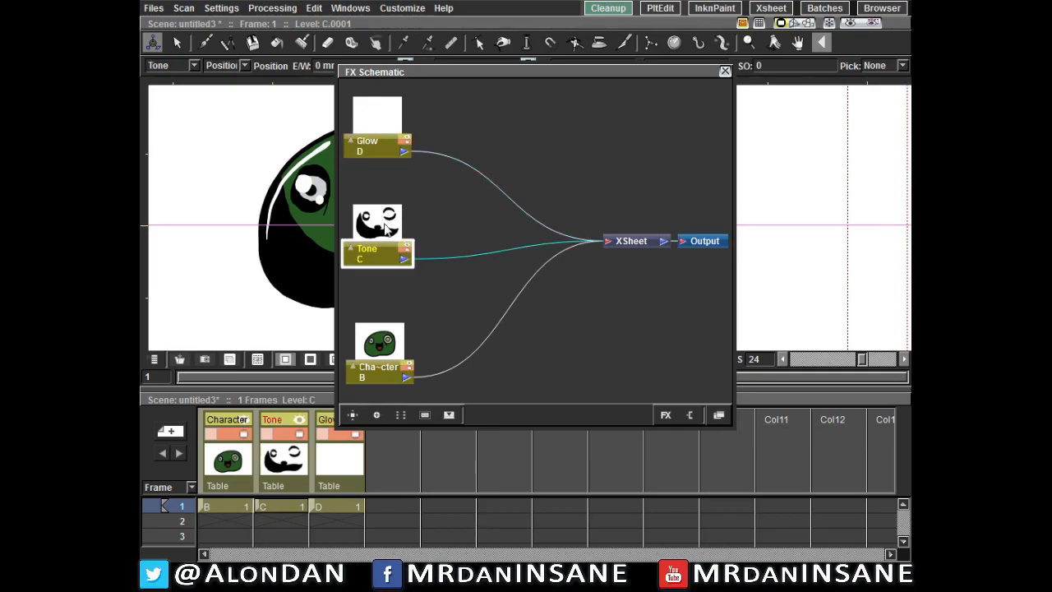
drag(377, 350, 373, 350)
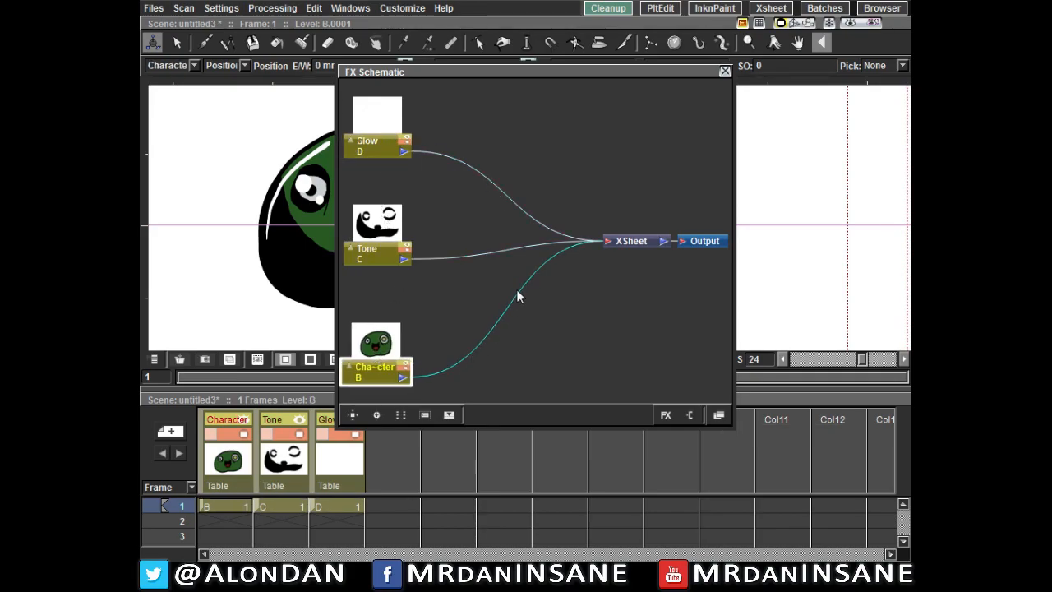
click(629, 239)
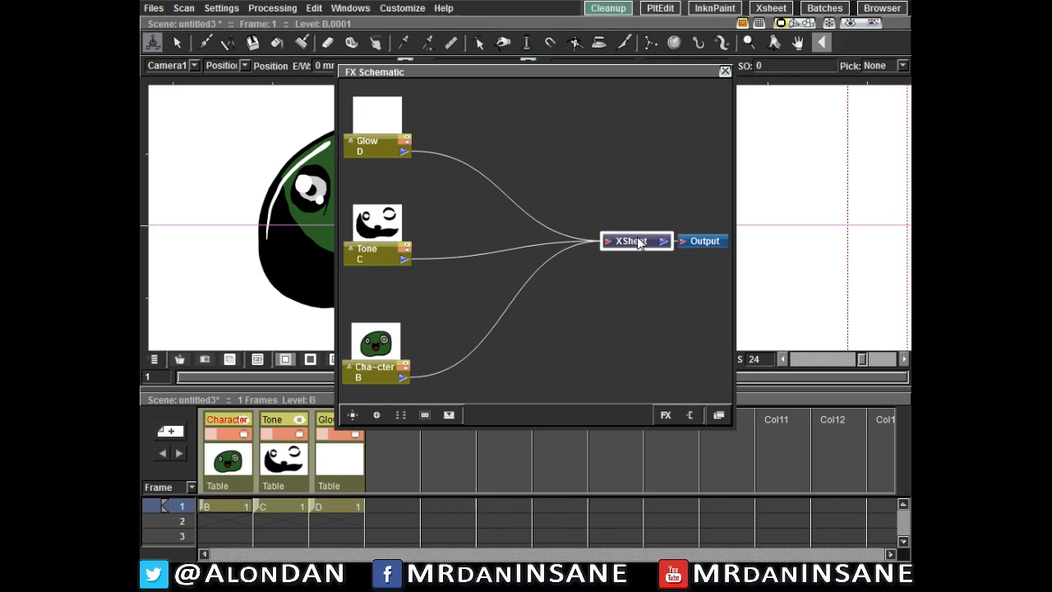
click(685, 147)
Step: Check the Xsheet room, return to the Cleanup room, and dock the floating FX Schematic beside the viewer with a wider pane
click(771, 7)
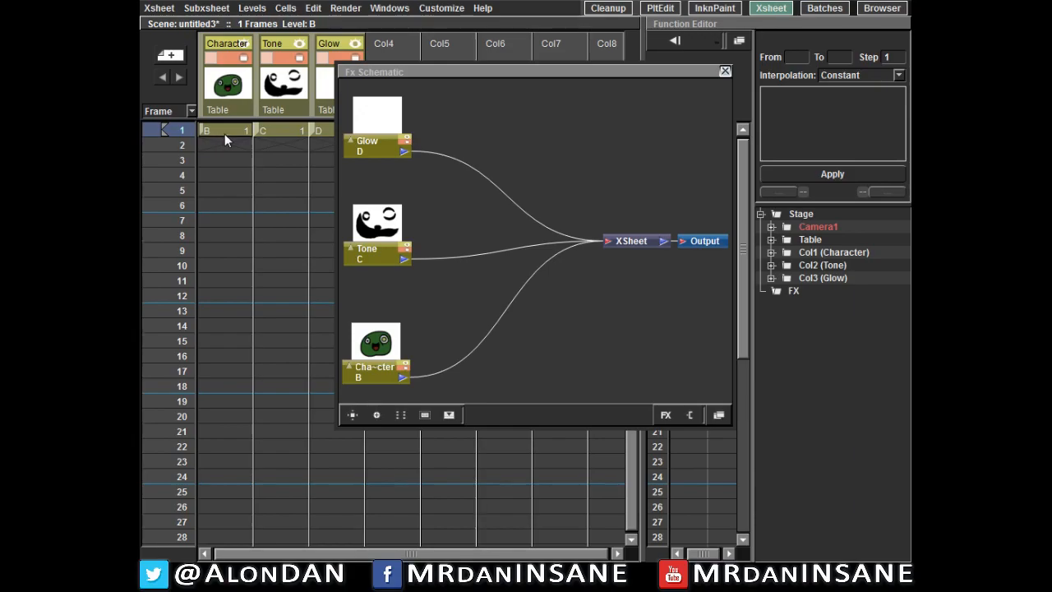
click(611, 8)
drag(418, 71, 910, 132)
drag(712, 152, 473, 148)
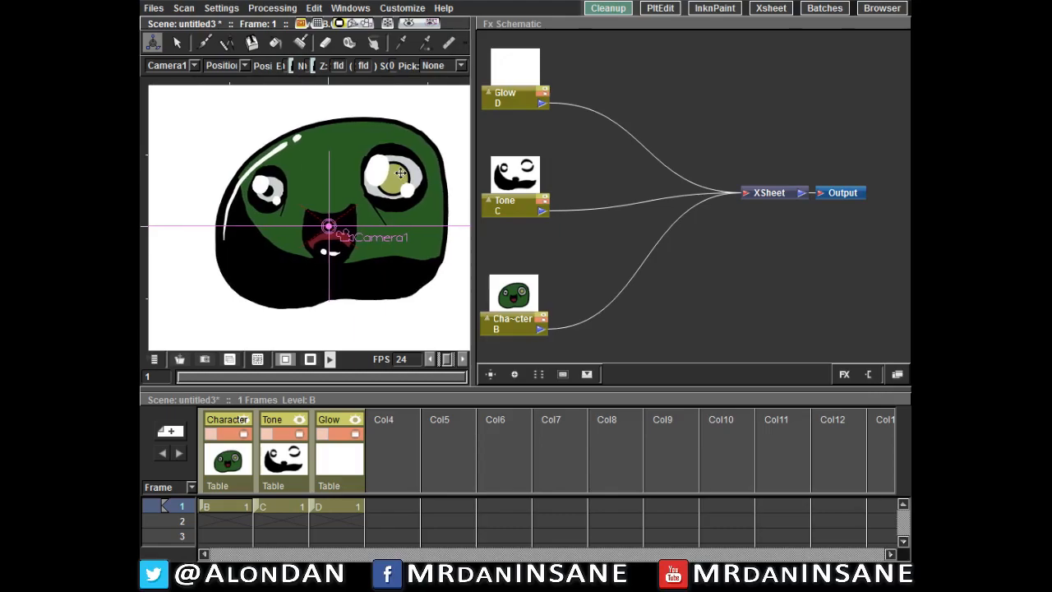
right_click(381, 182)
click(434, 257)
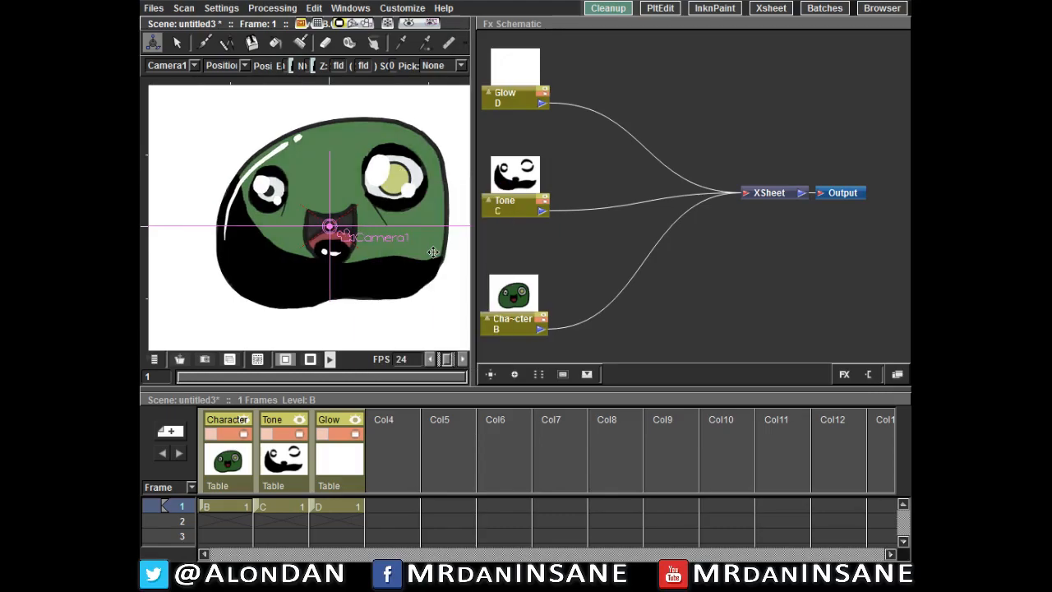
right_click(411, 221)
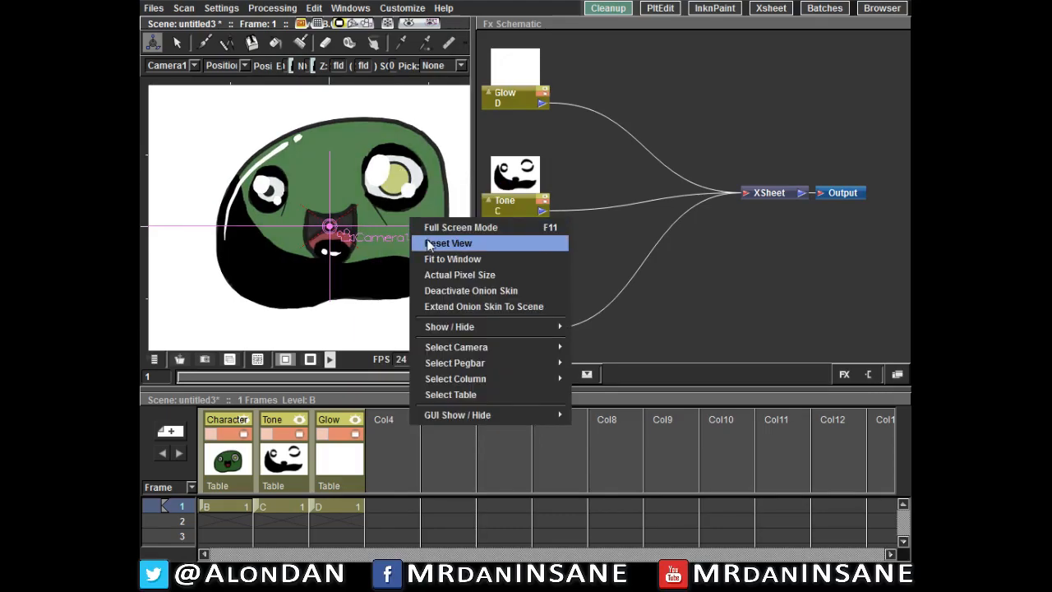
click(448, 291)
Step: Display the character at actual pixel size in the viewer
drag(407, 187, 381, 184)
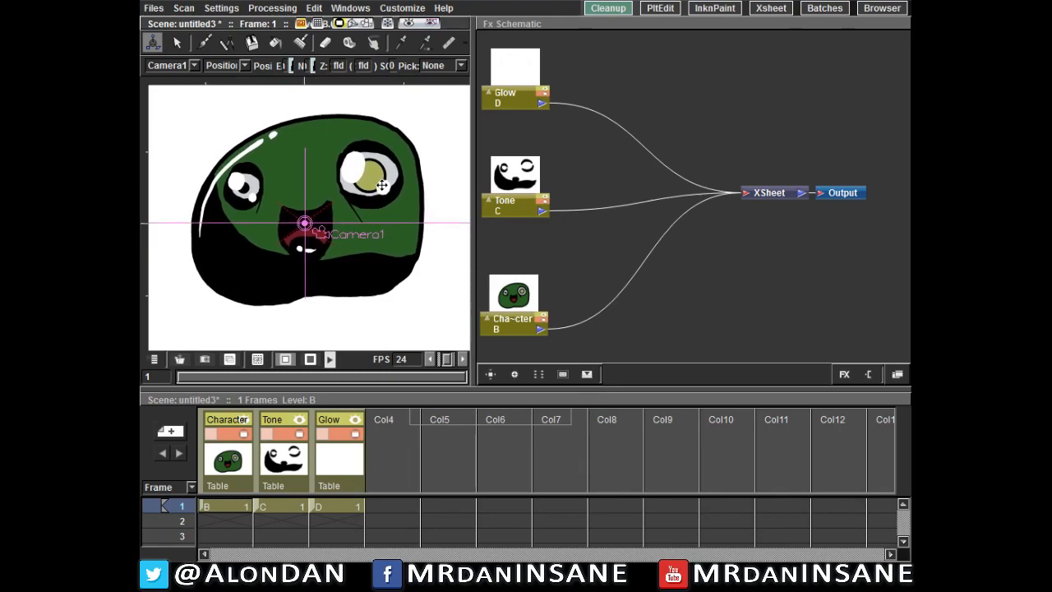
right_click(435, 190)
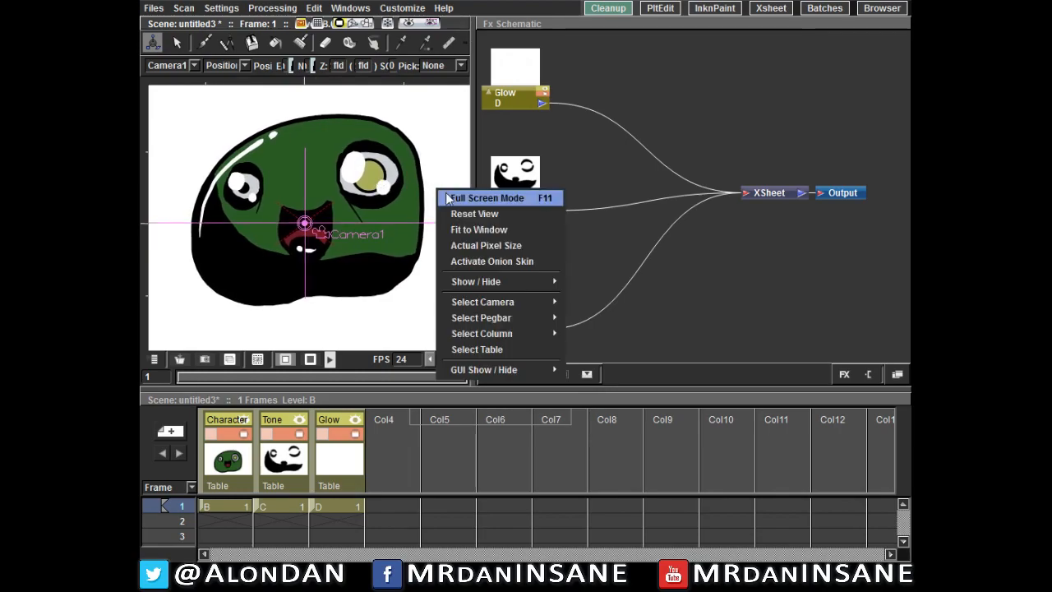
click(504, 246)
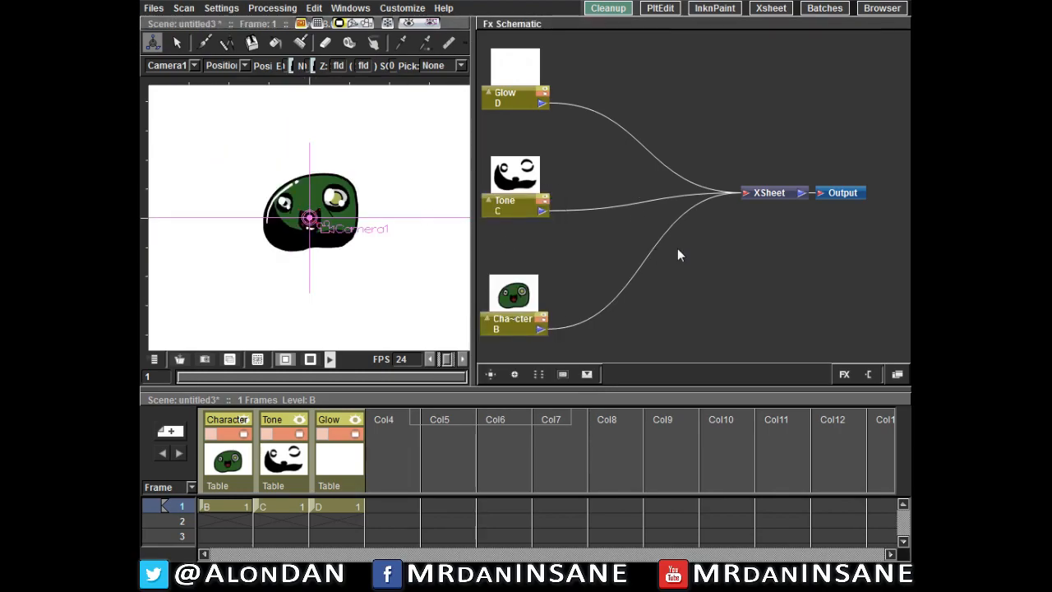
Step: Reposition the Tone, Character and Glow nodes slightly higher in the FX Schematic and deselect them
drag(536, 175, 533, 160)
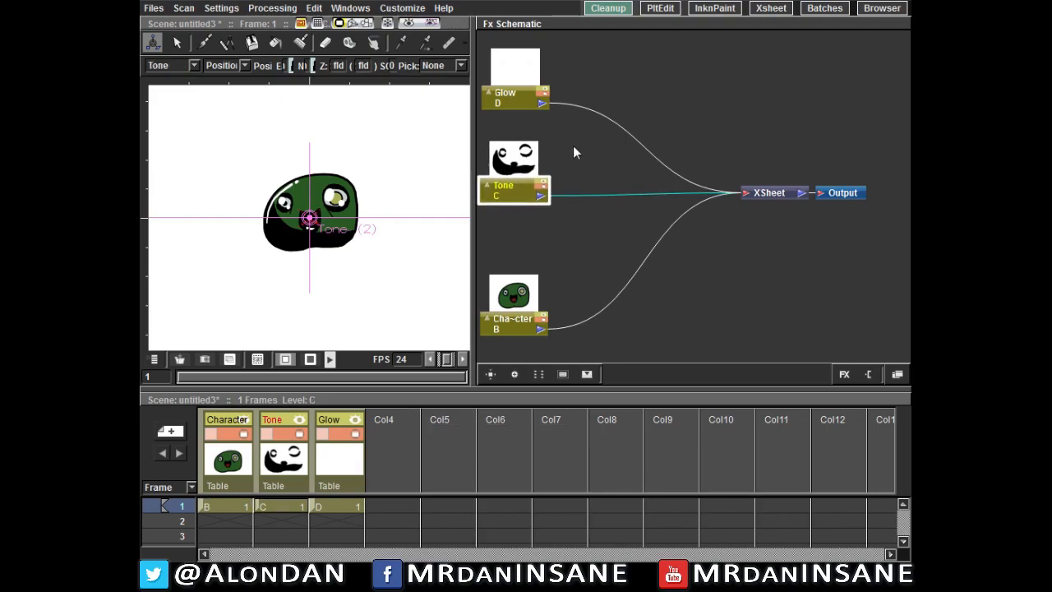
drag(521, 298, 518, 286)
drag(531, 90, 527, 78)
click(597, 182)
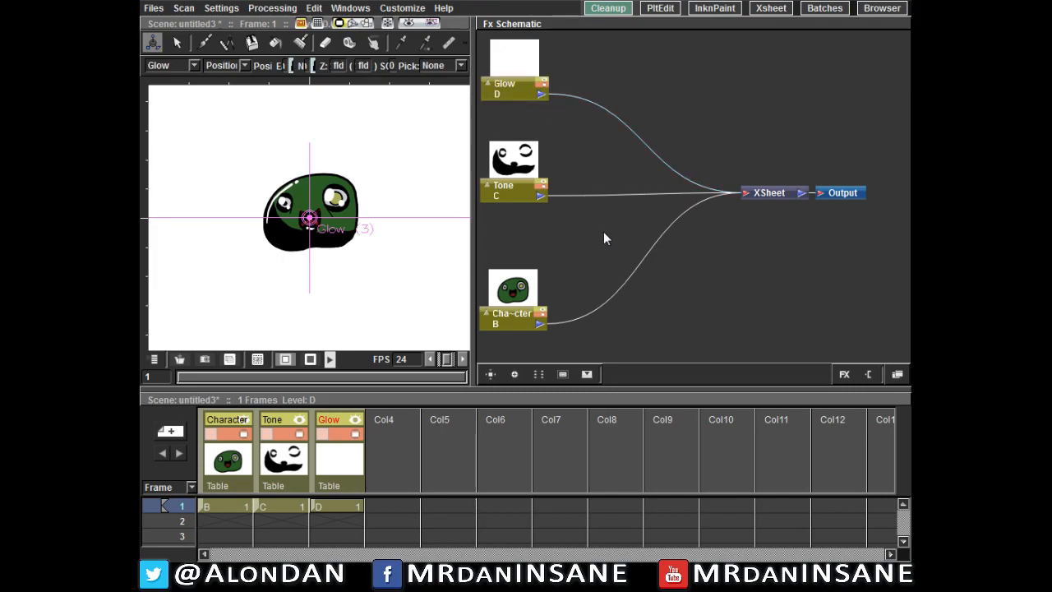
Step: Insert a Transparency effect from the Layer_Blending group between the Tone node and the XSheet node
click(530, 162)
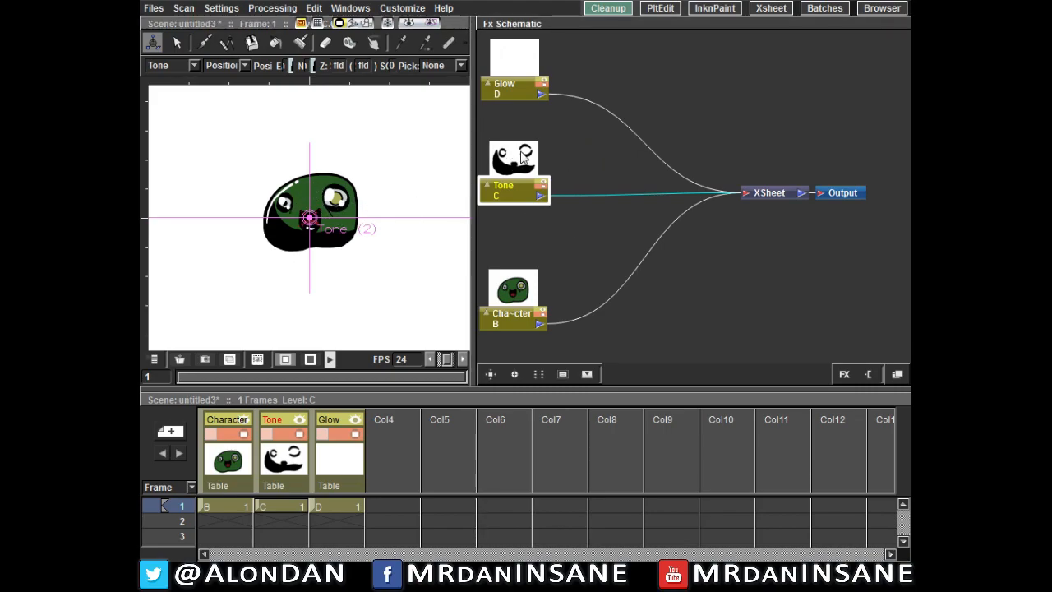
right_click(511, 161)
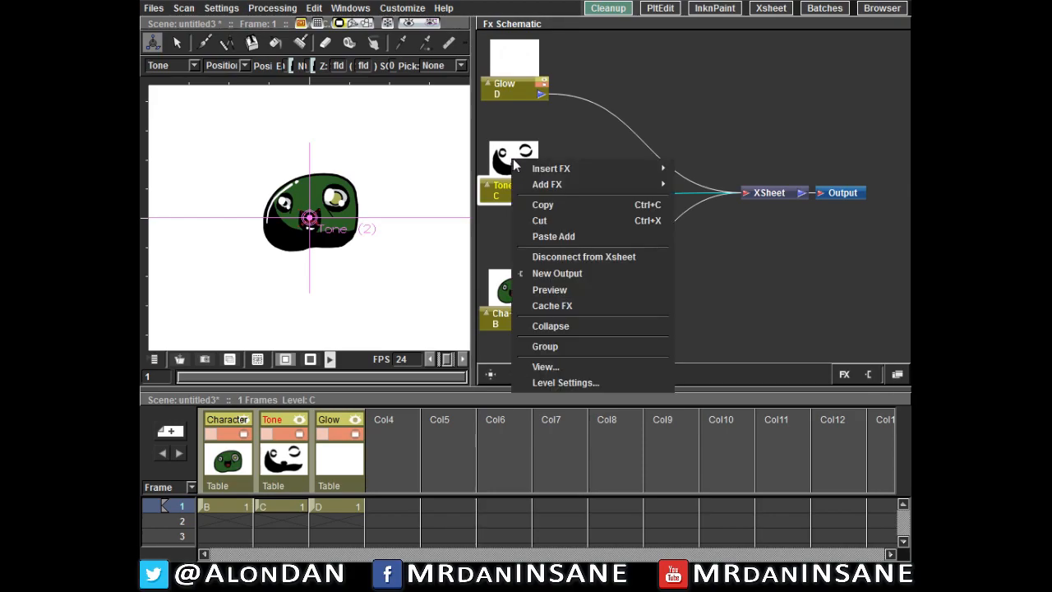
mouse_move(589, 170)
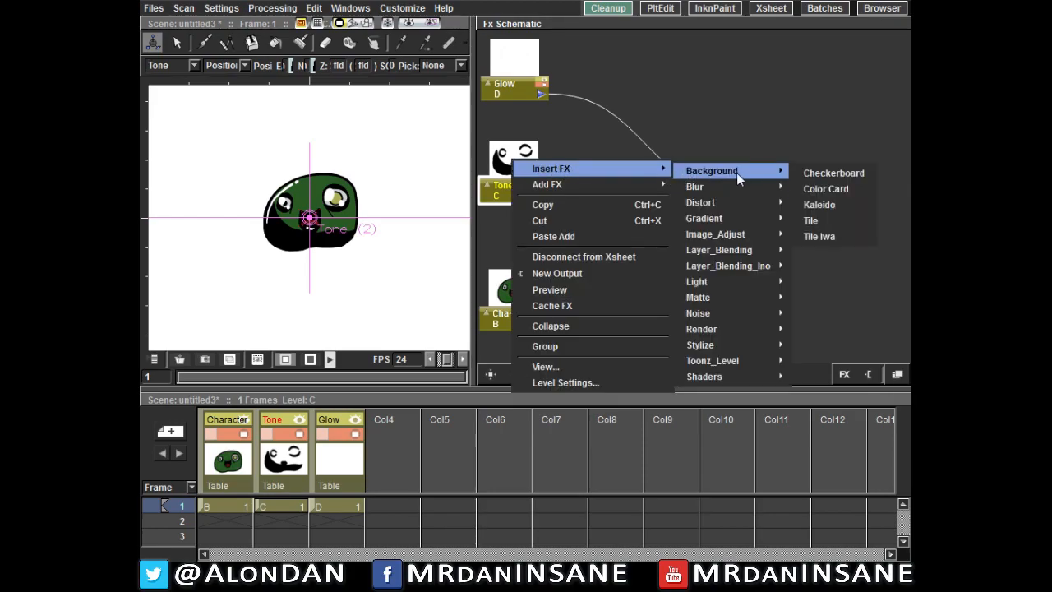
mouse_move(747, 194)
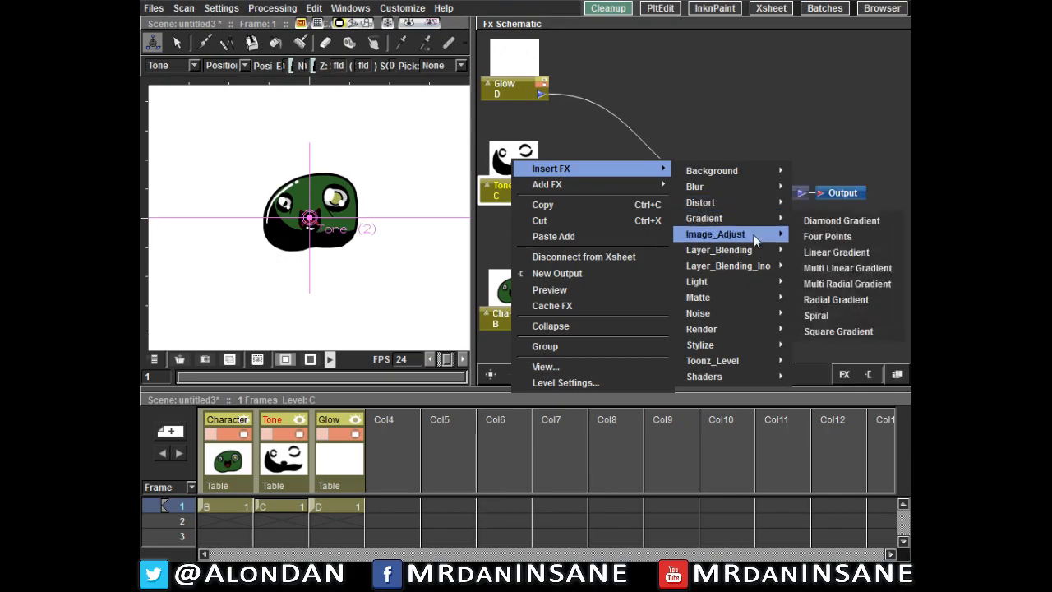
mouse_move(750, 251)
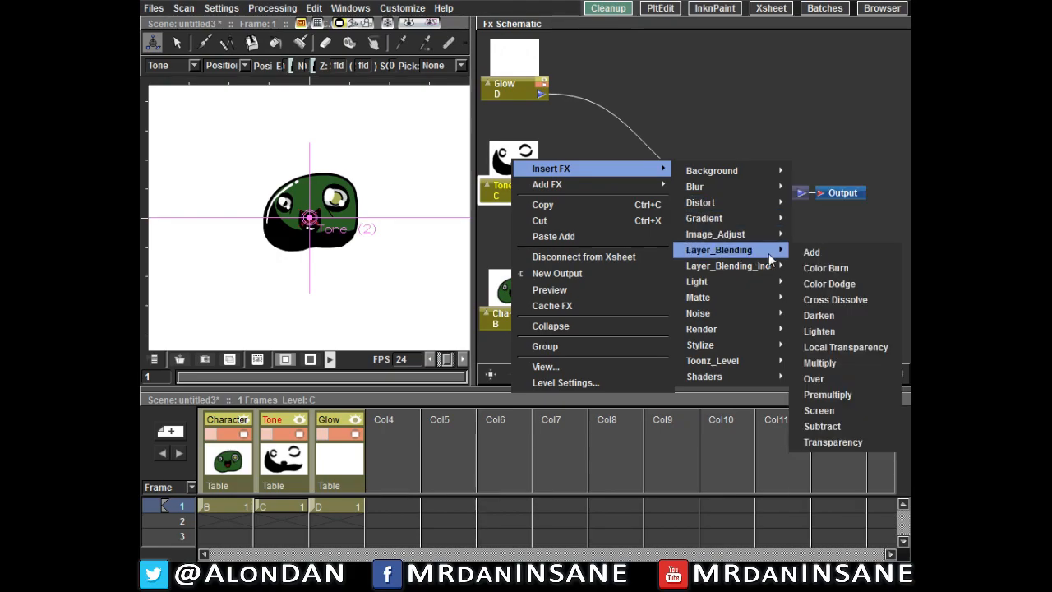
click(839, 442)
drag(620, 195, 618, 192)
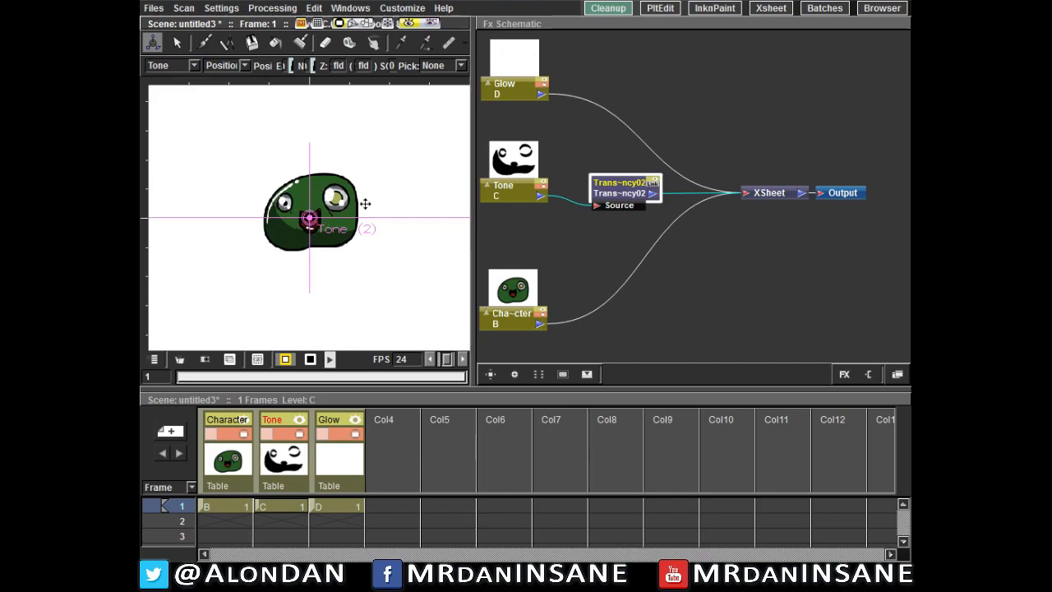
Step: Toggle the viewer preview to compare the face with and without the Transparency effect, leaving the preview on
click(409, 23)
click(409, 23)
click(409, 23)
Step: Try Transparency intensities of about 26 and 78 for the Tone, set the intensity to 70, and close the effect settings
drag(611, 187, 608, 177)
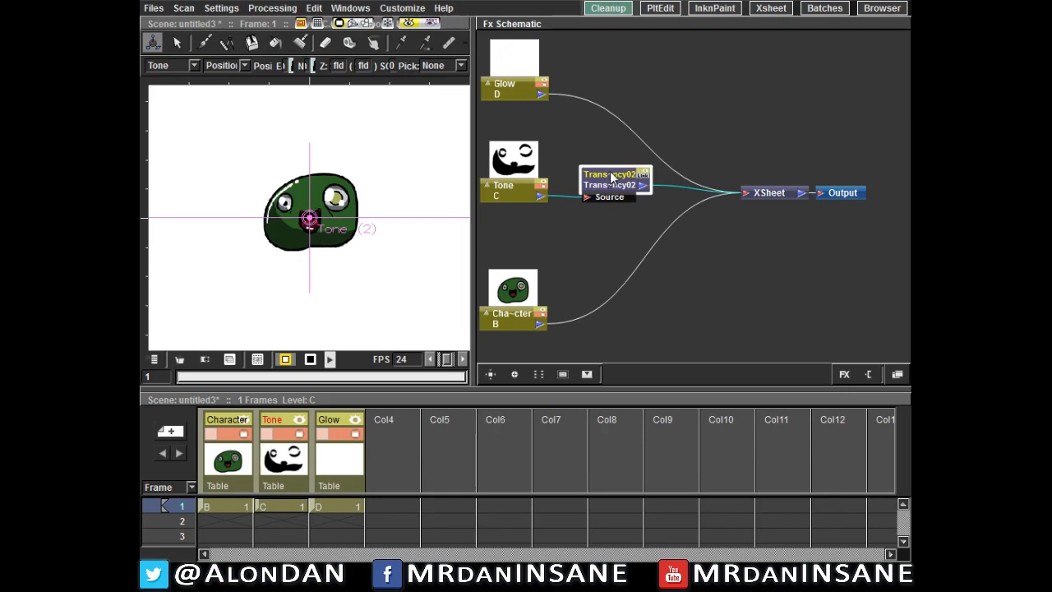
double_click(612, 175)
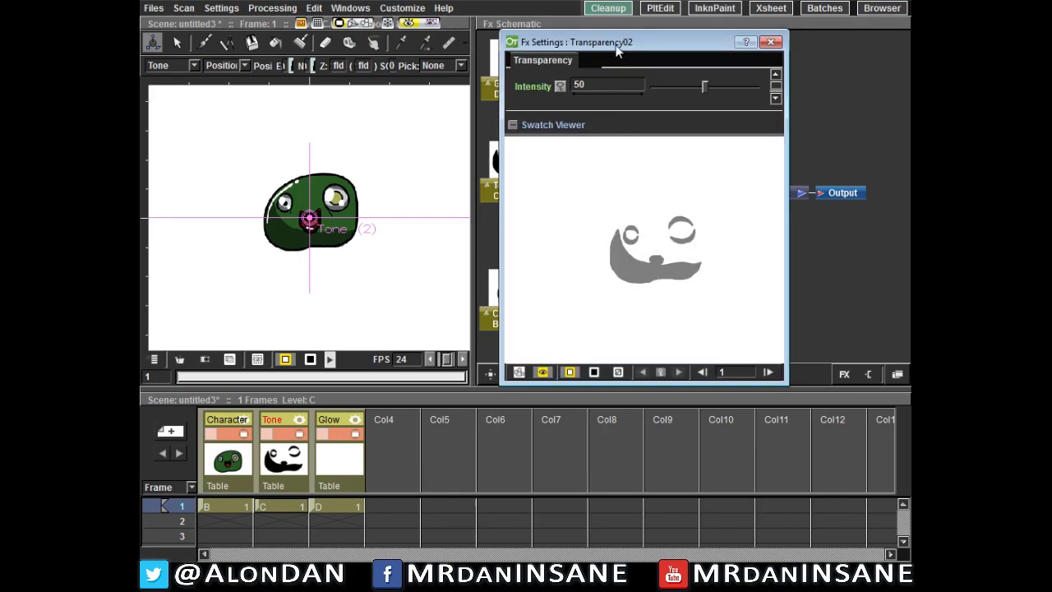
drag(613, 43, 608, 42)
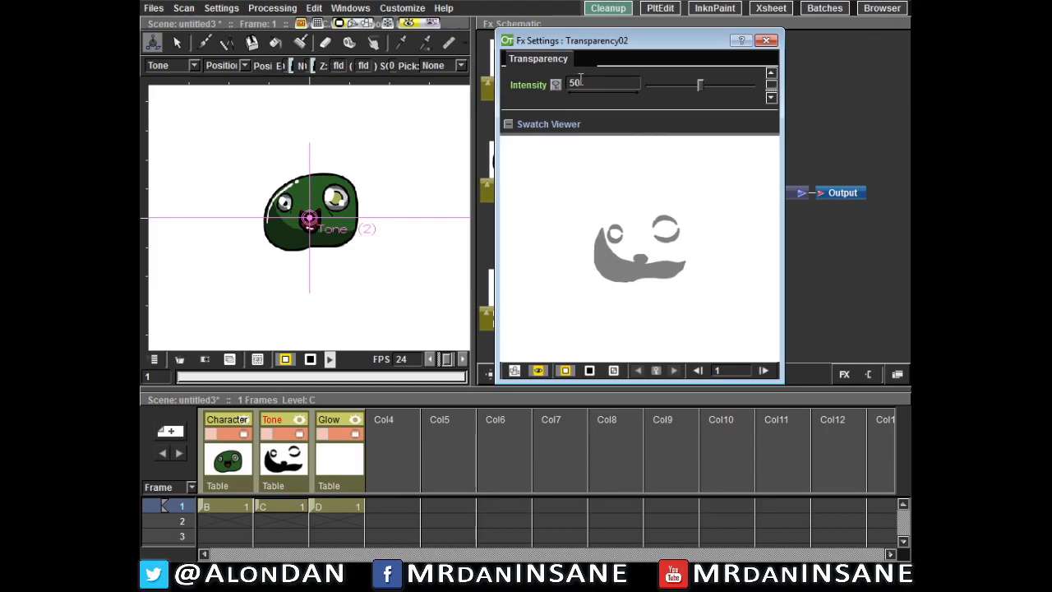
drag(698, 83, 675, 83)
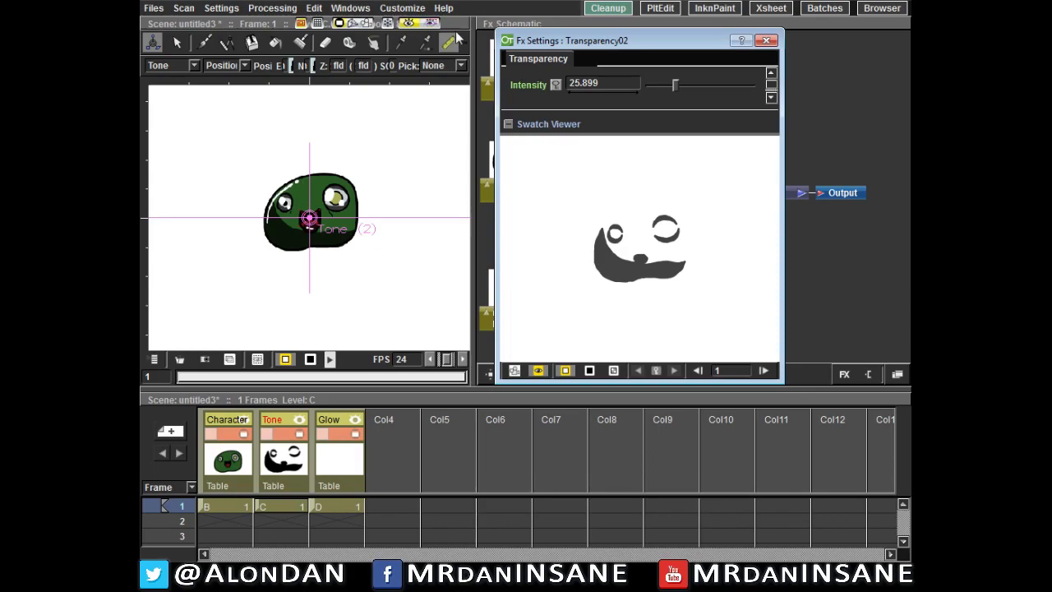
drag(728, 75, 726, 83)
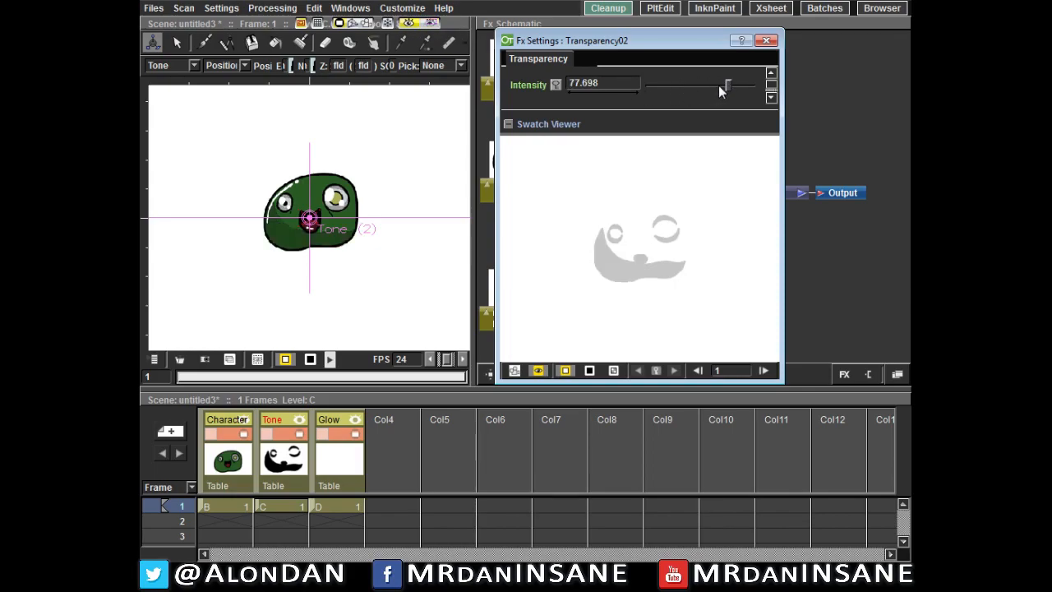
drag(609, 84, 558, 96)
text(70)
key(Return)
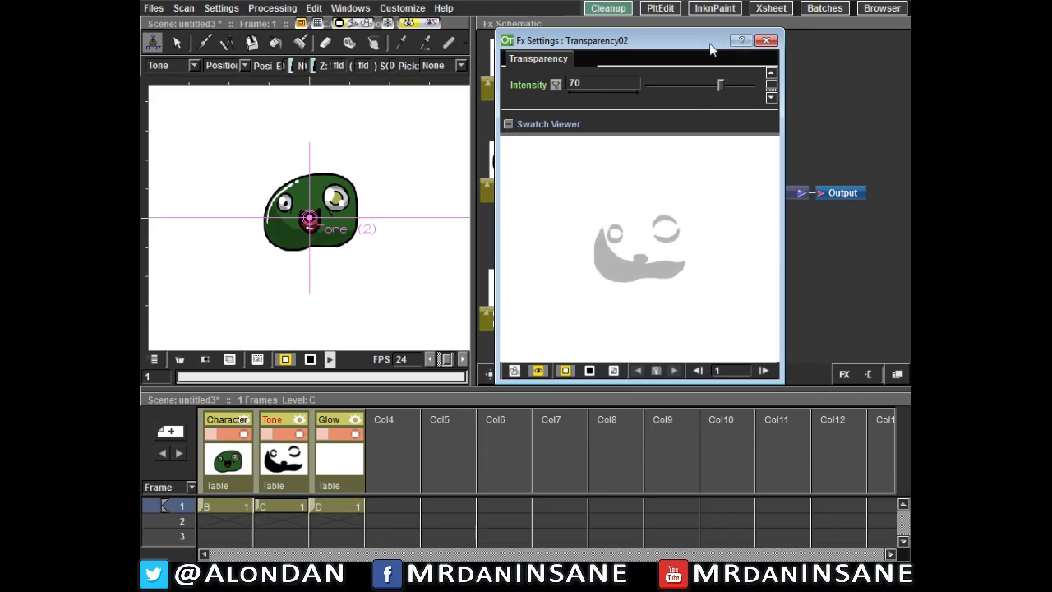
drag(712, 44, 718, 44)
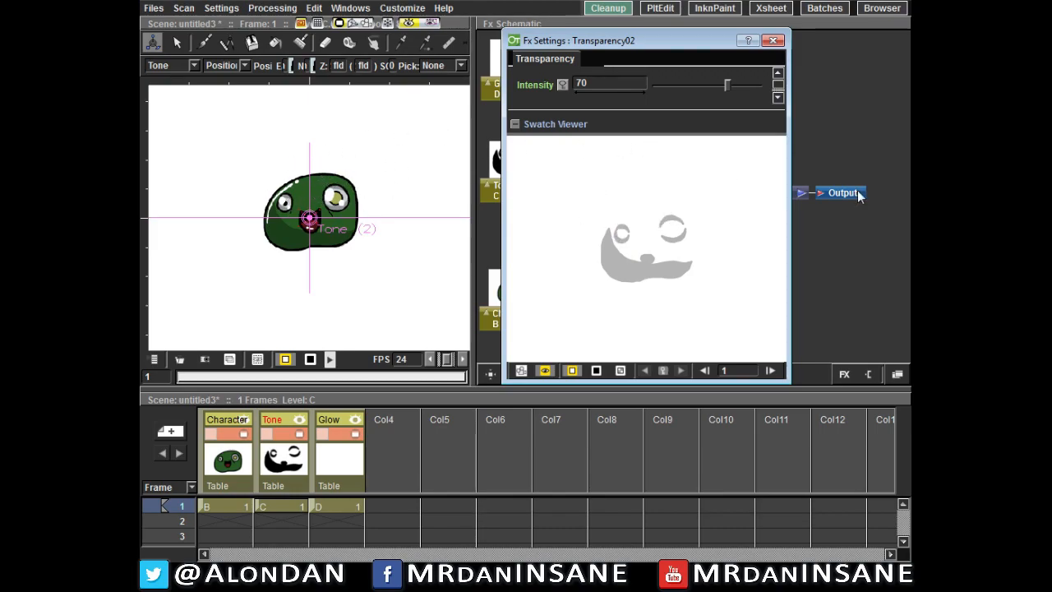
click(774, 41)
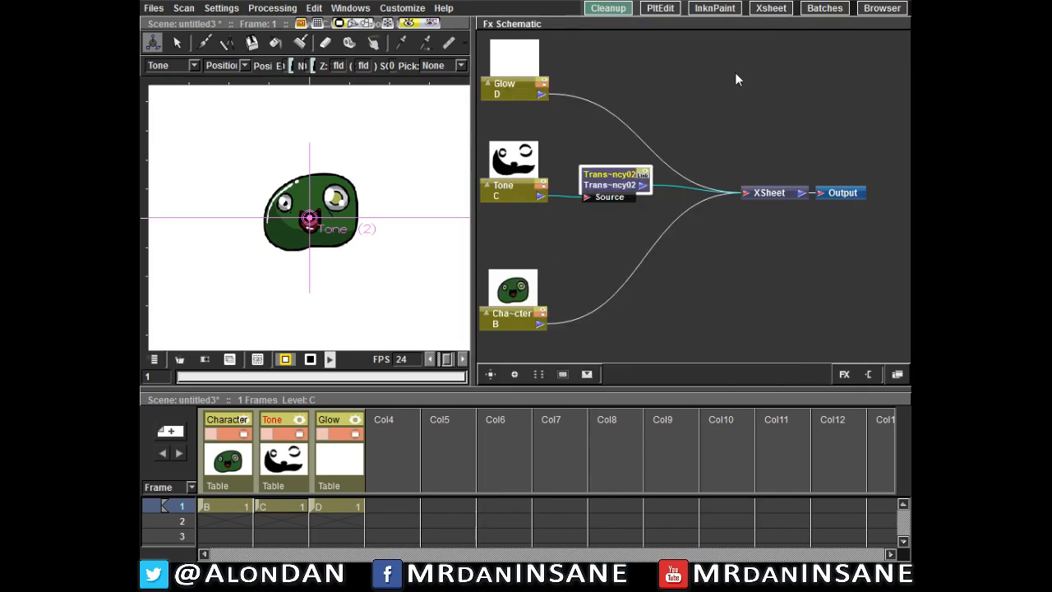
Step: Insert a Blur effect from the Blur group between the Transparency node and the XSheet node
drag(615, 176, 609, 175)
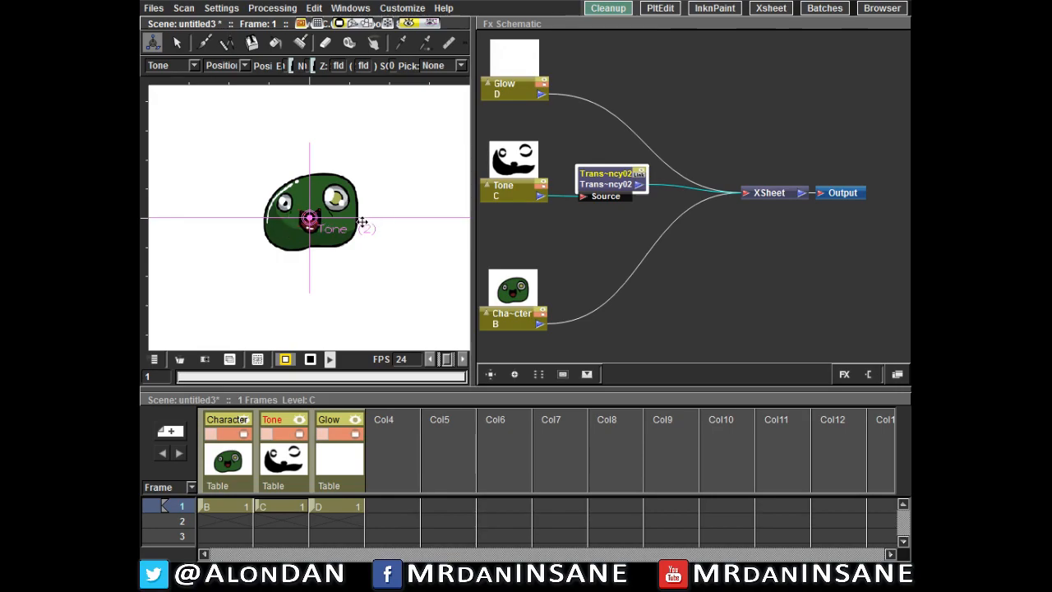
right_click(617, 179)
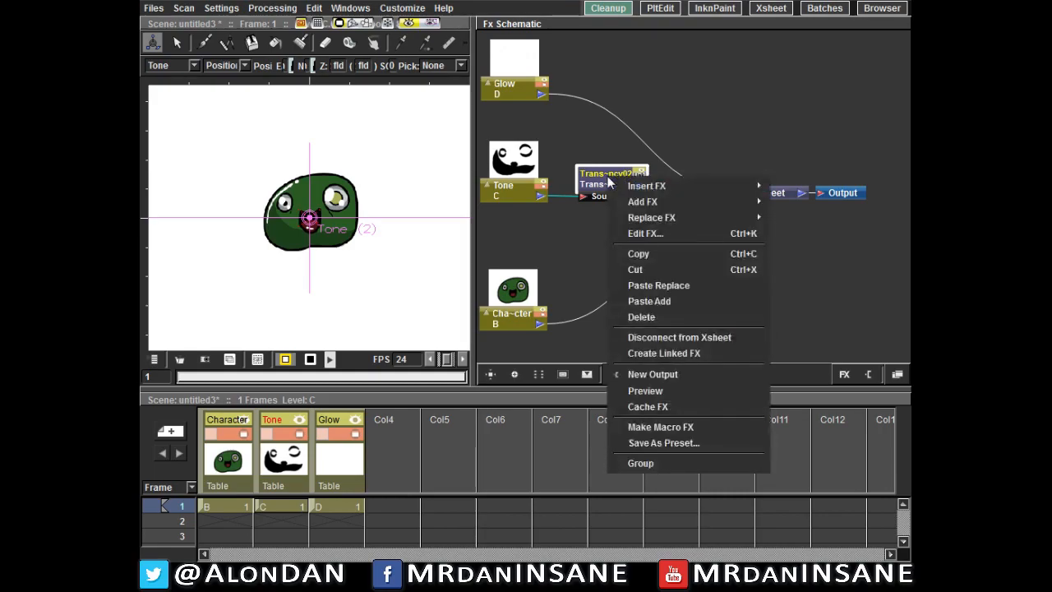
mouse_move(656, 187)
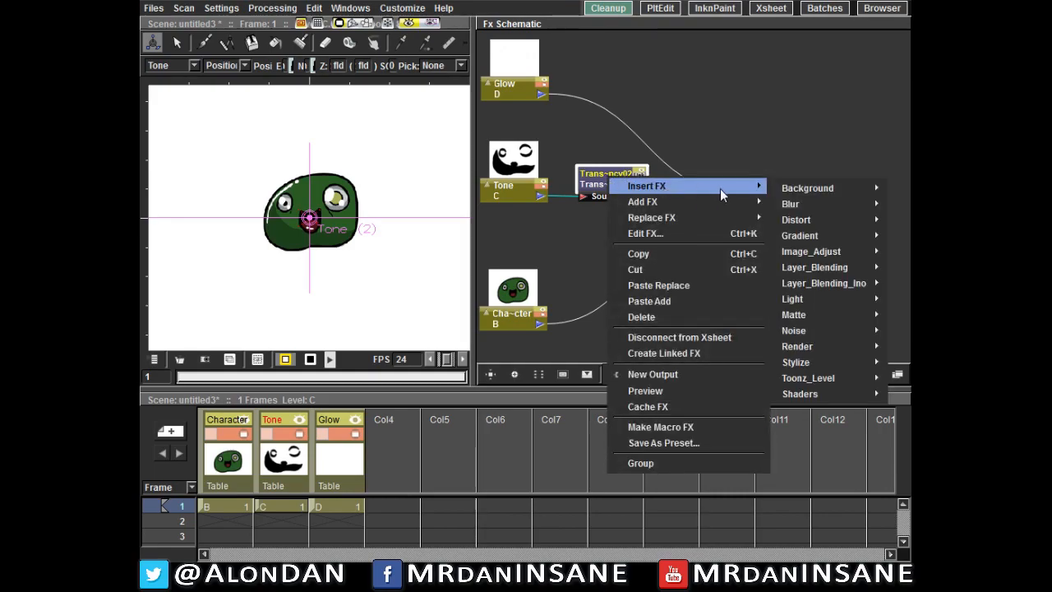
mouse_move(816, 209)
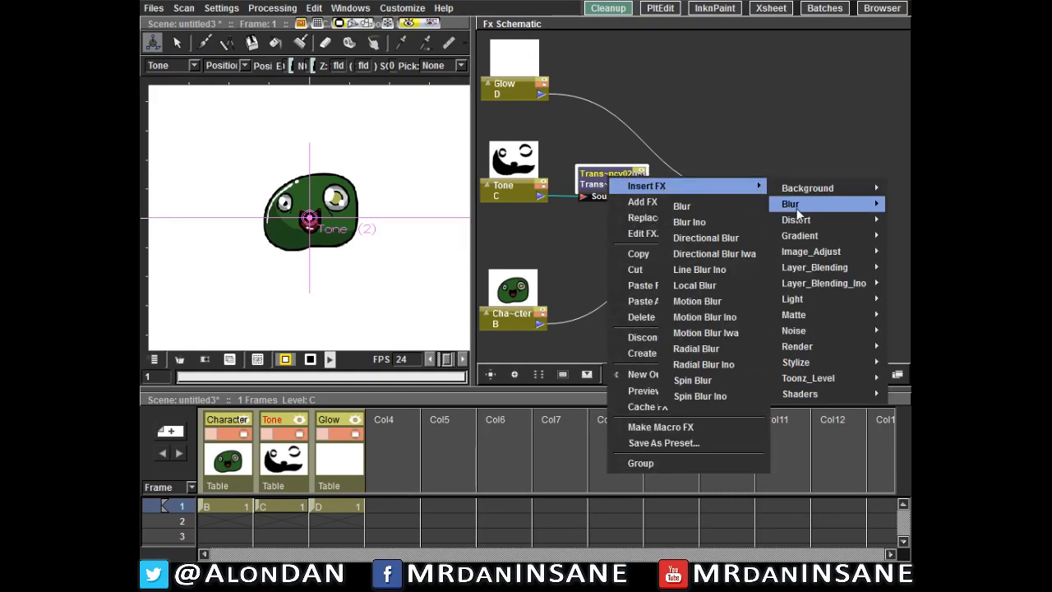
click(703, 207)
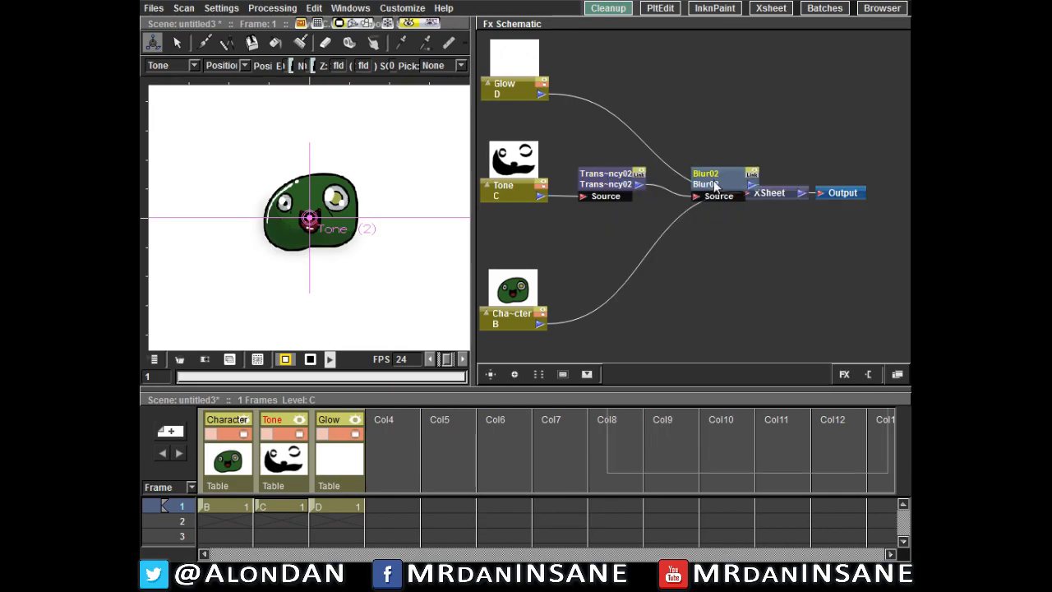